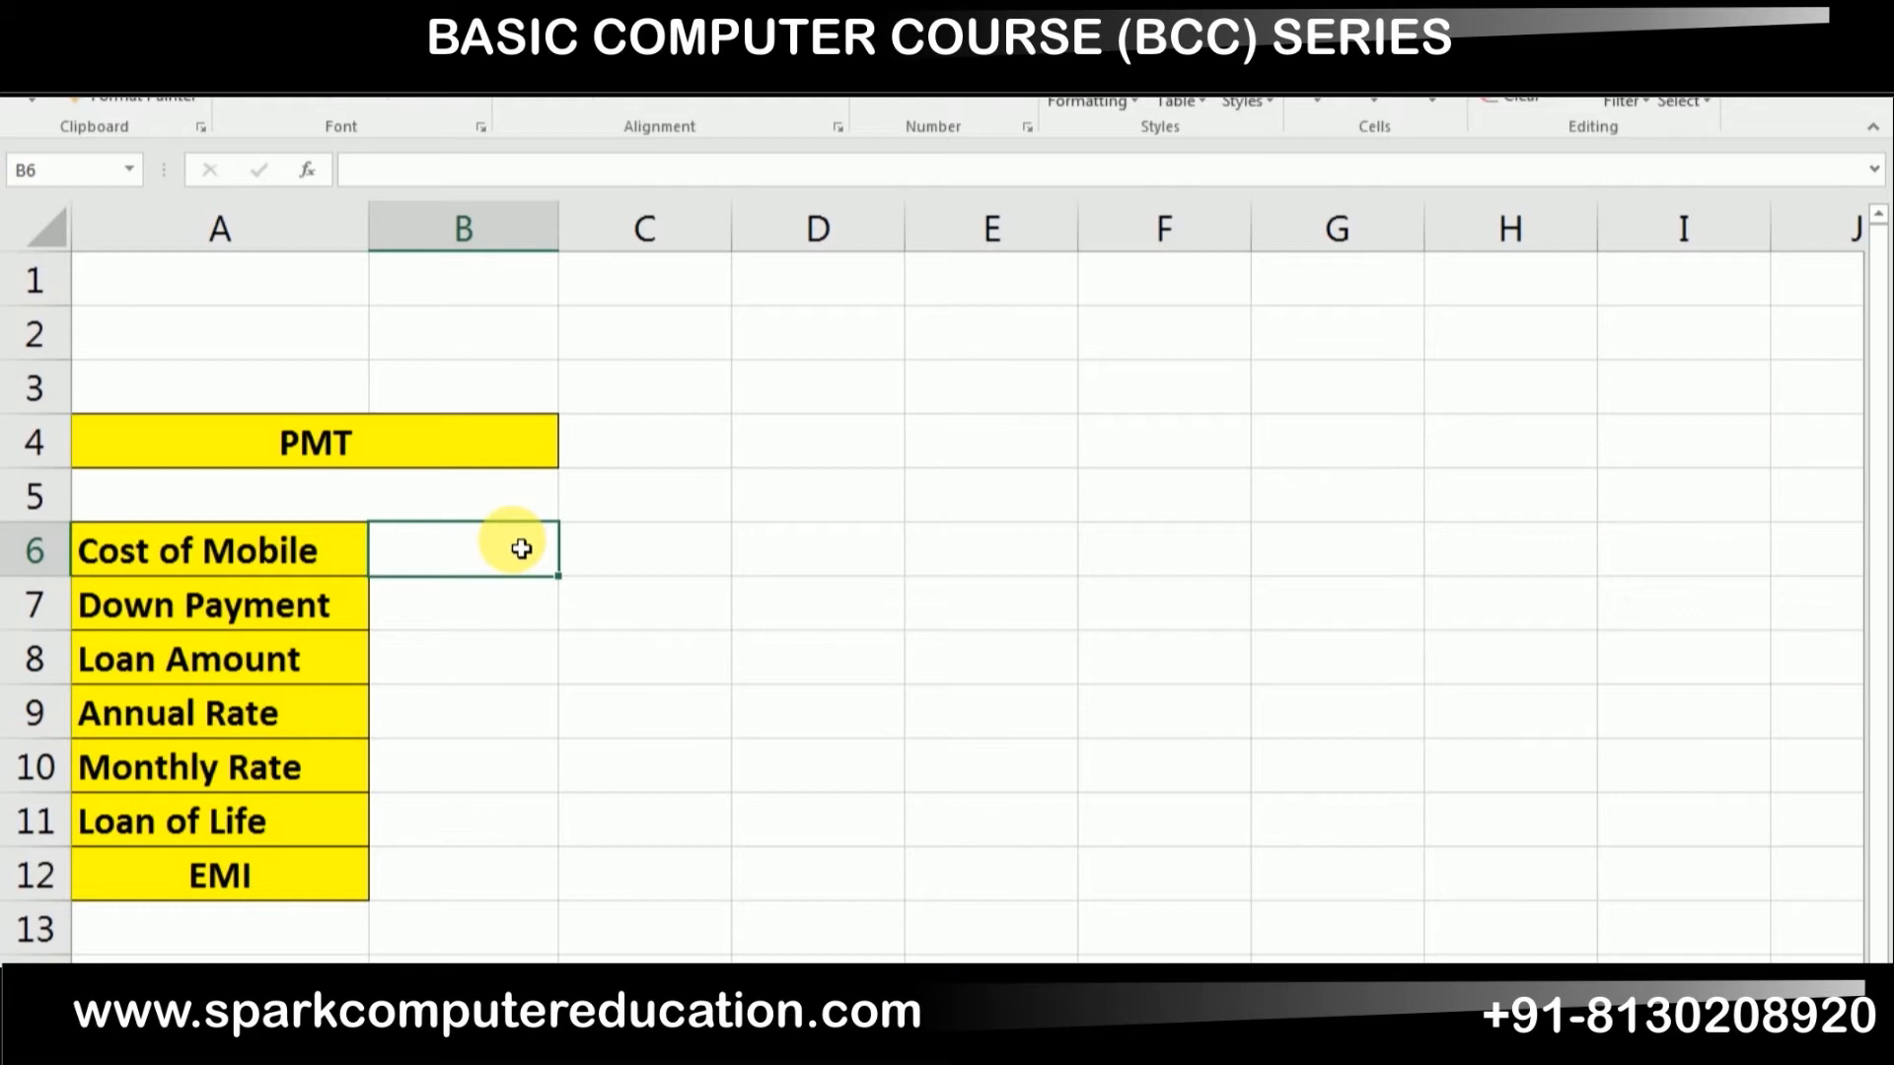
Enter 50000 as the Cost of Mobile in B6 and calculate the Down Payment in B7 as =B6*10%.
type("50000")
key("Return")
type("=")
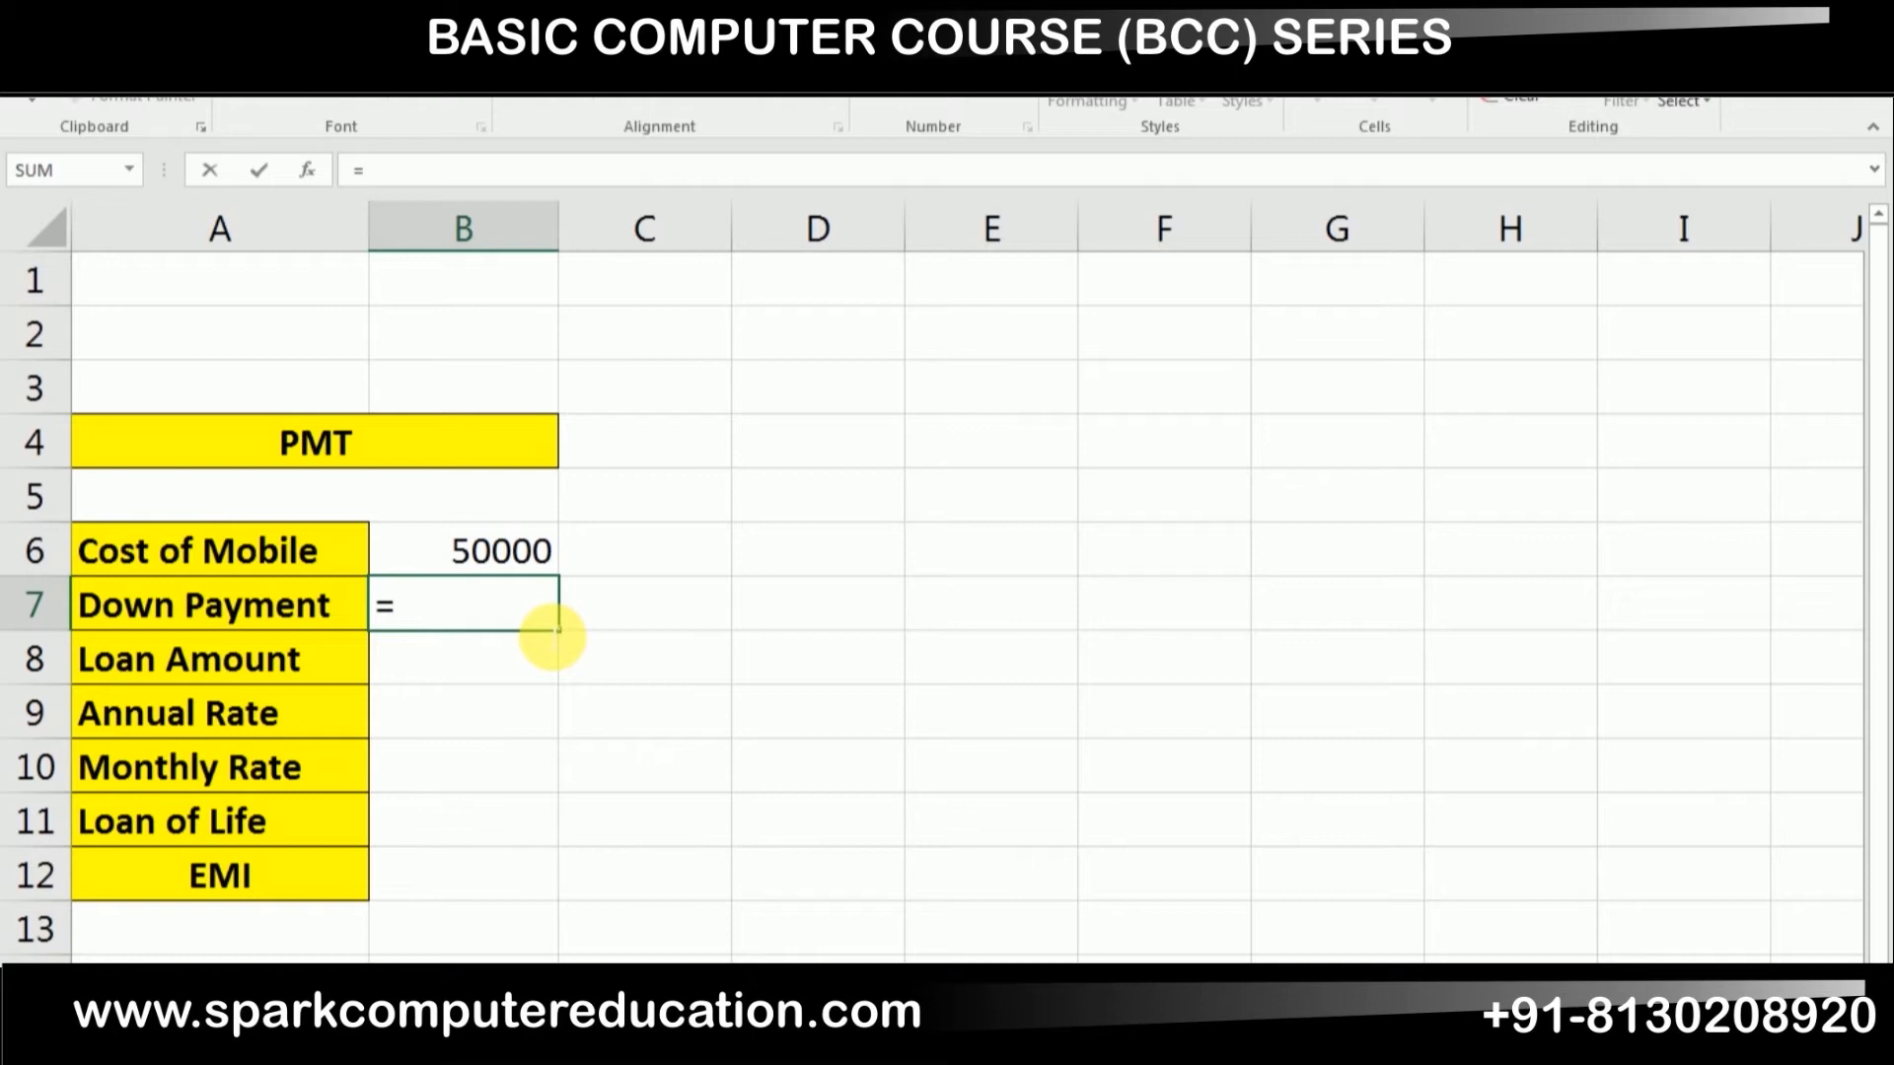
key("Up")
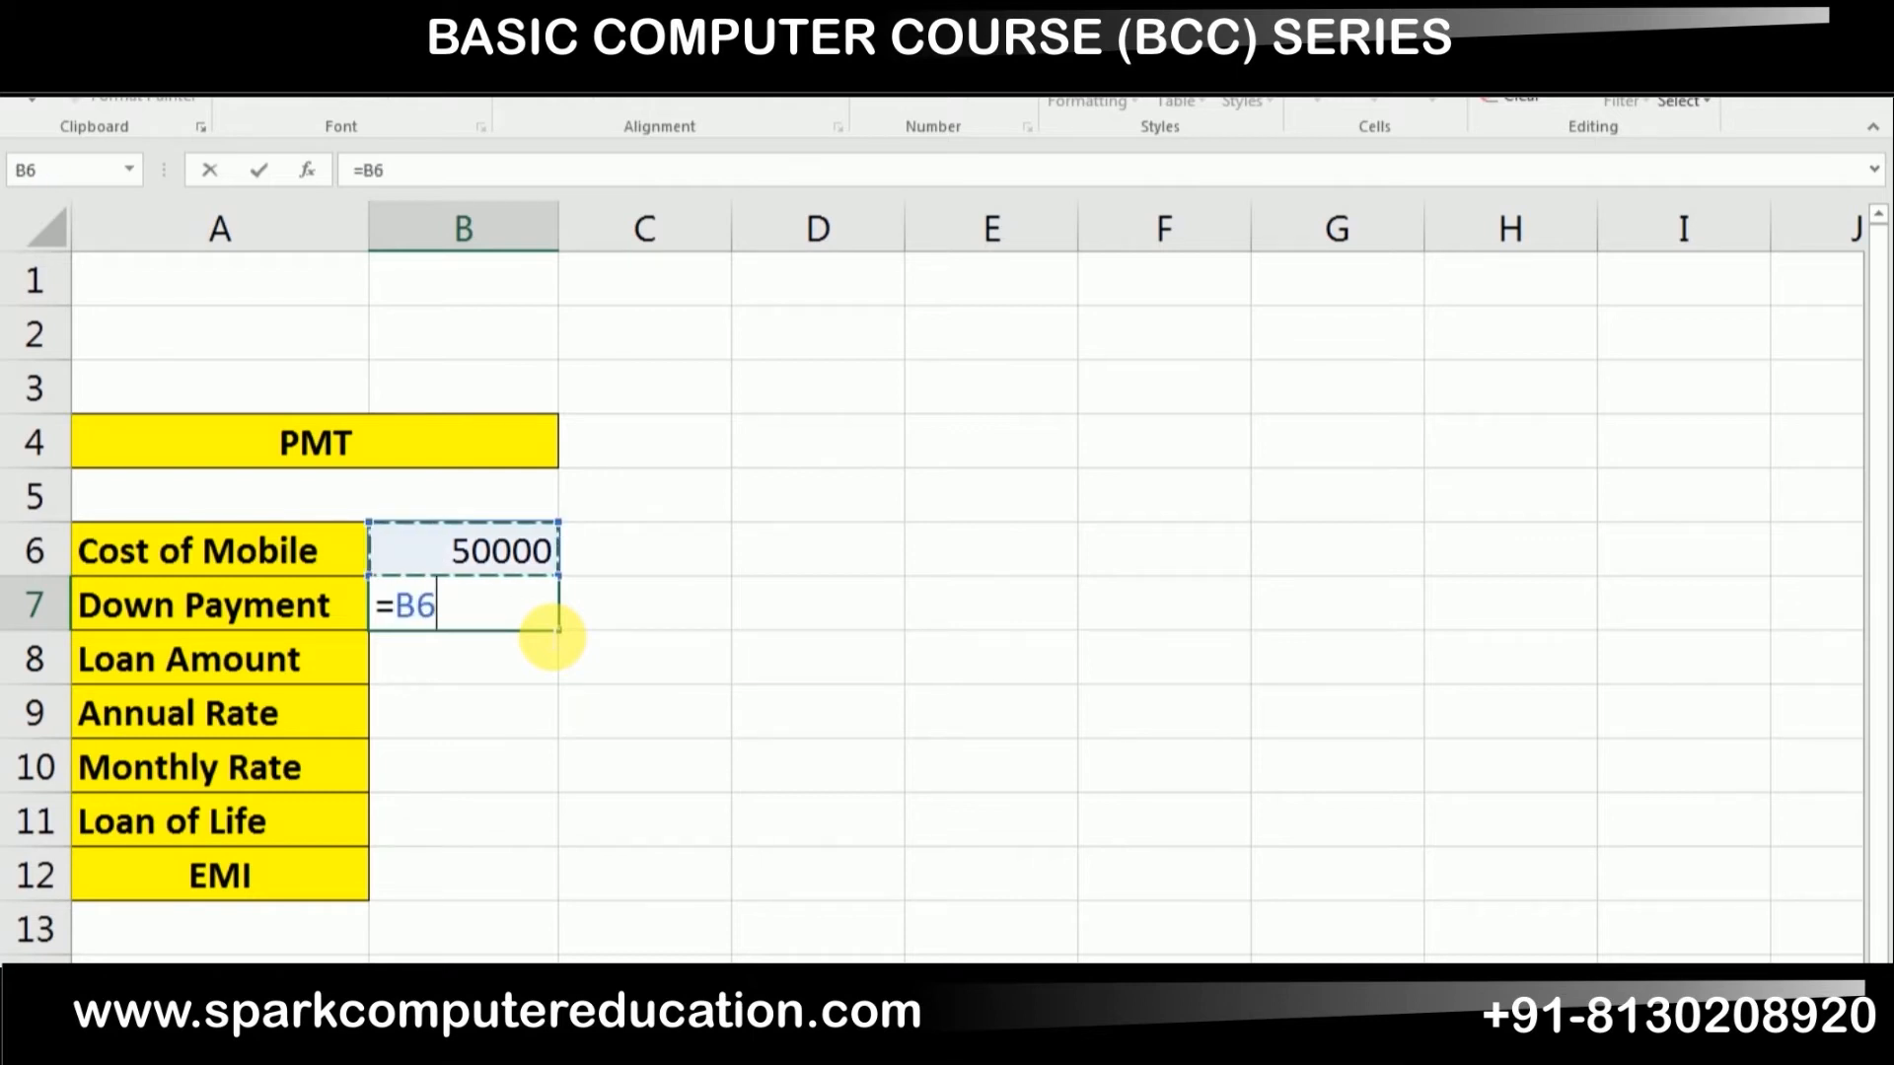
type("*10%")
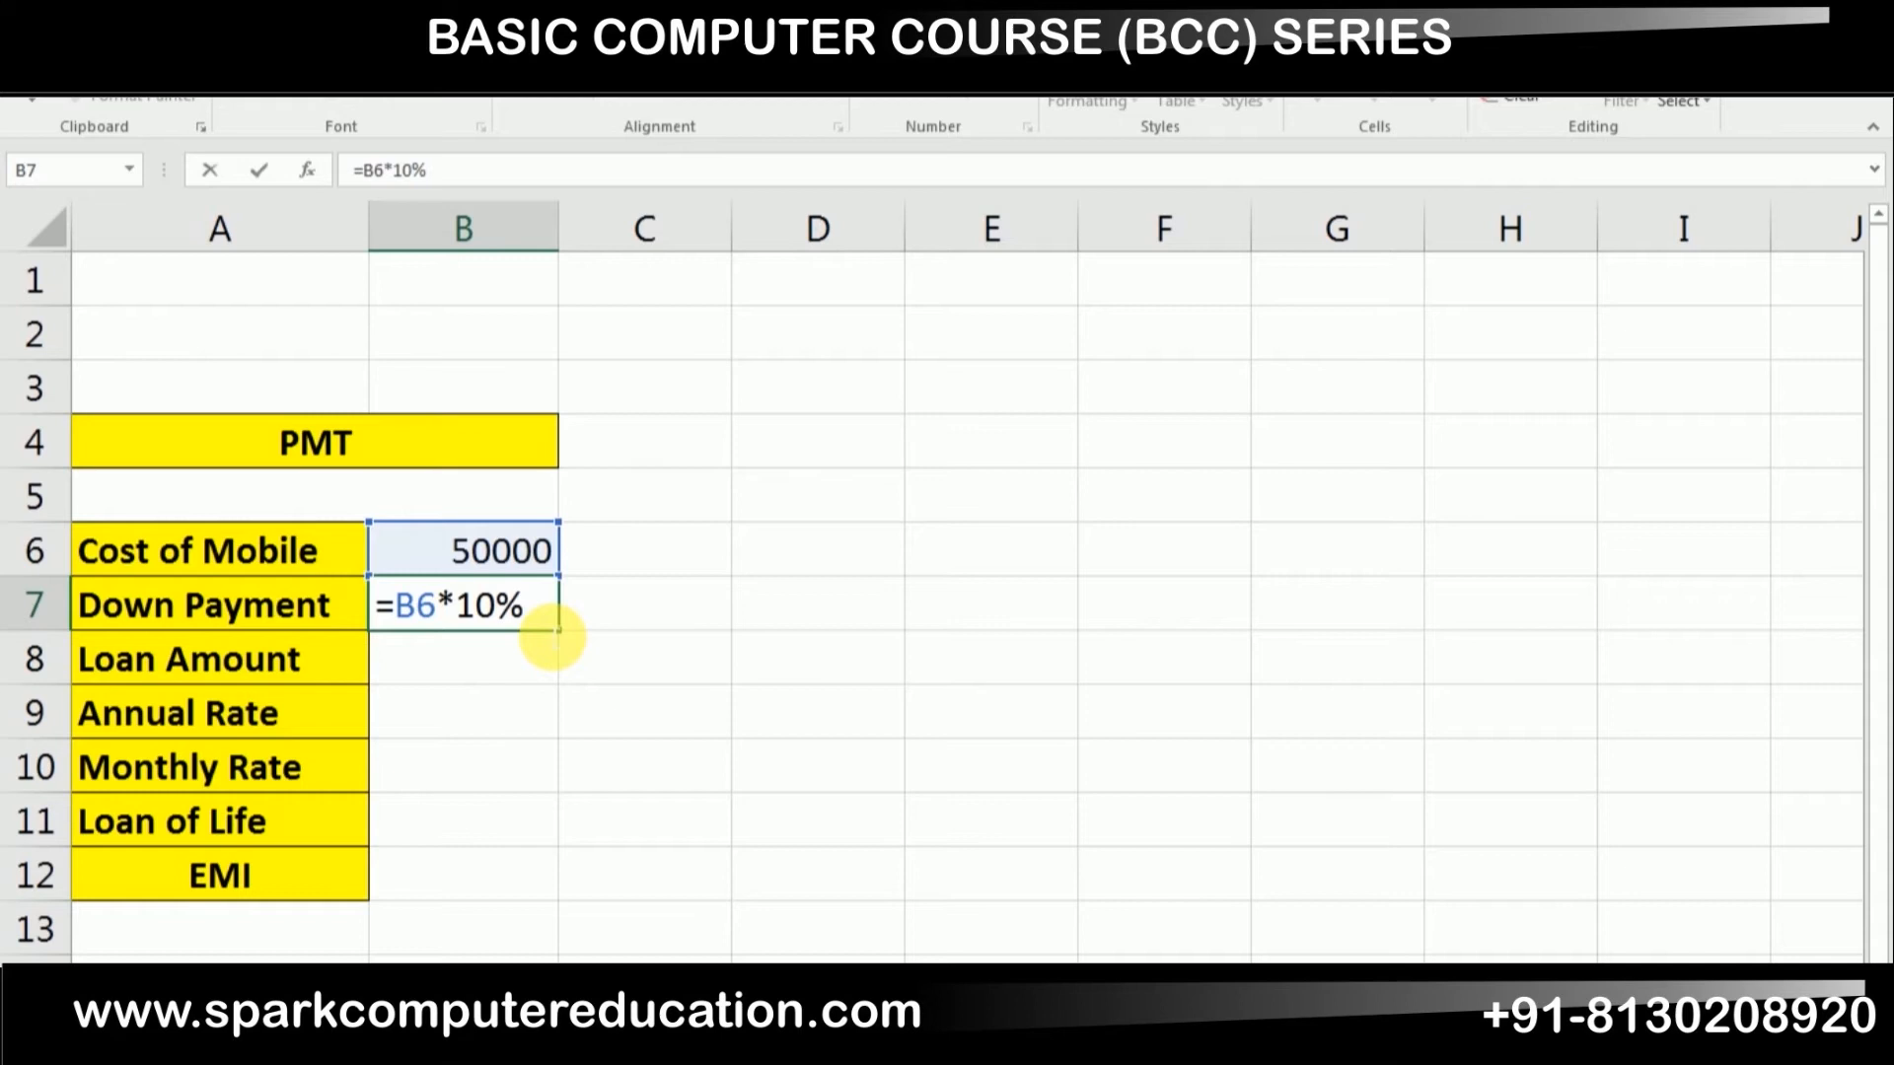
key("ctrl+Return")
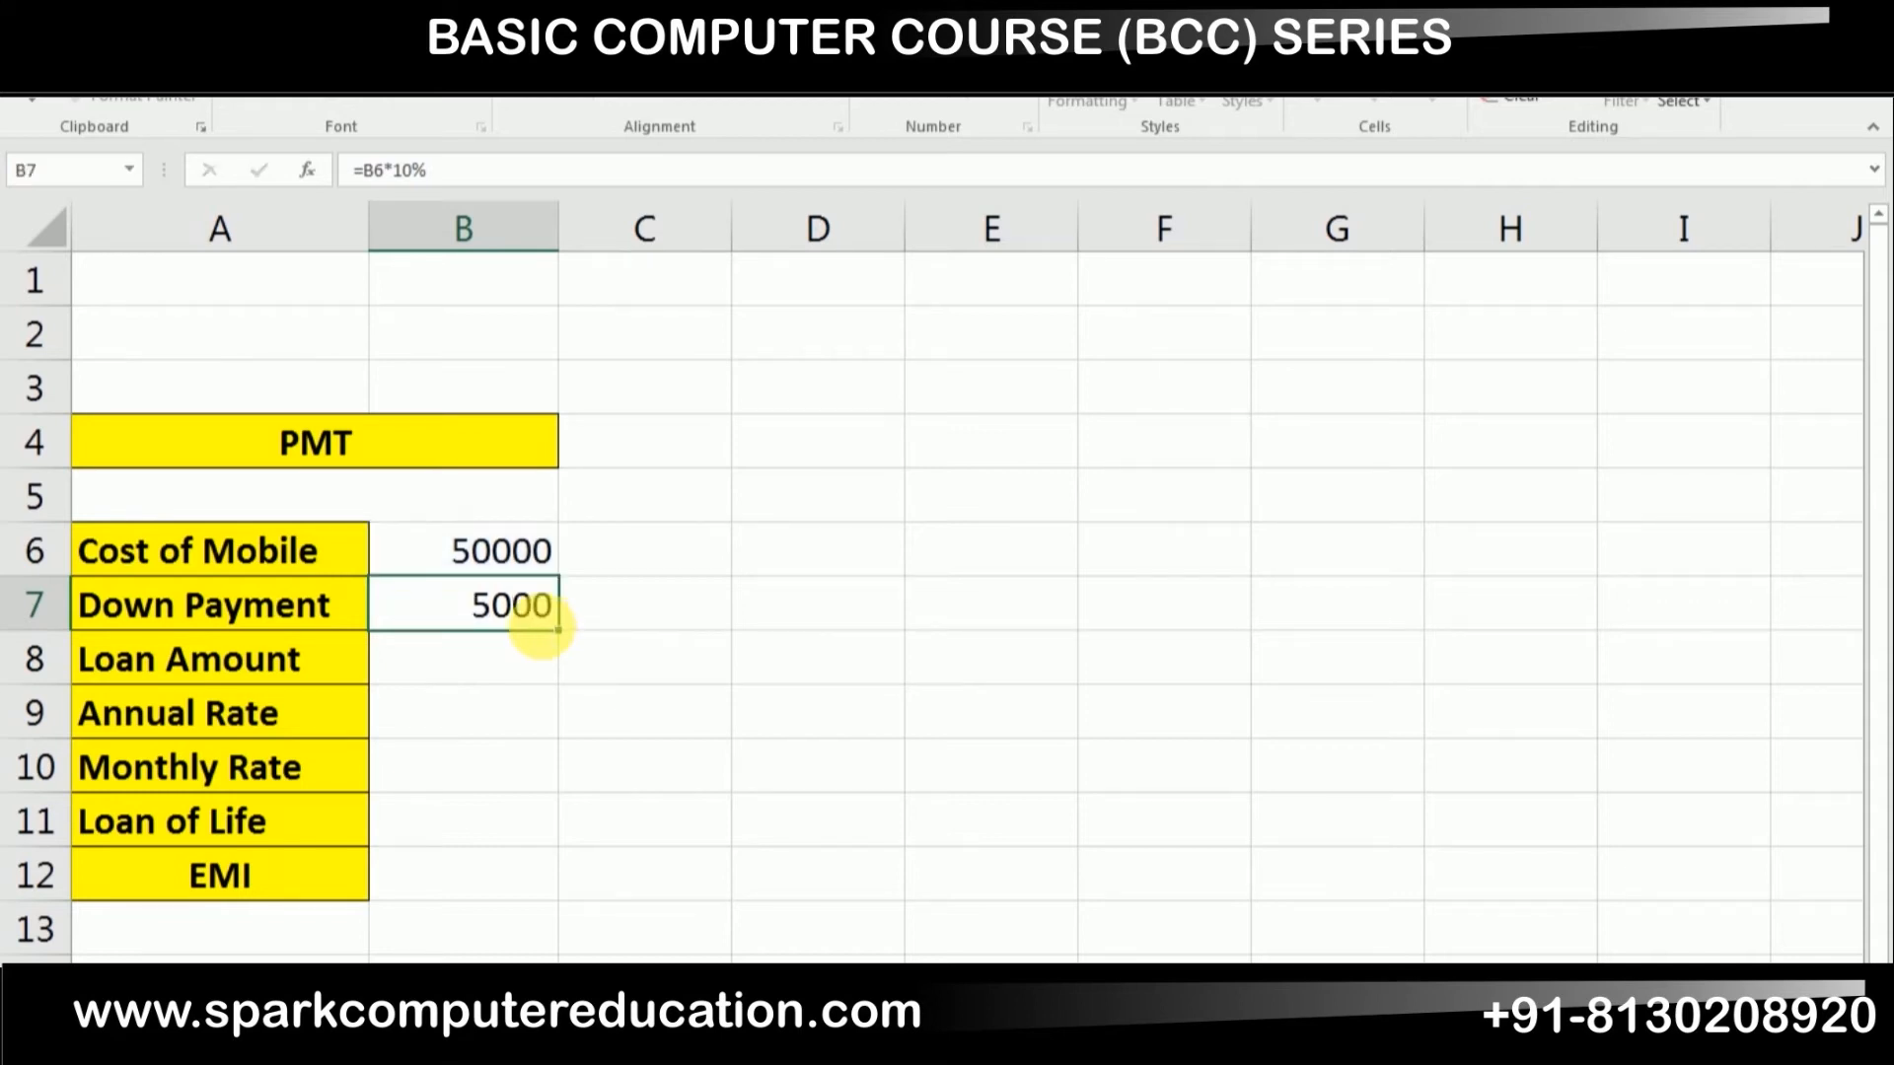
Calculate the Loan Amount in B8 by subtracting the down payment from the mobile's cost with =B6-B7.
left_click(550, 639)
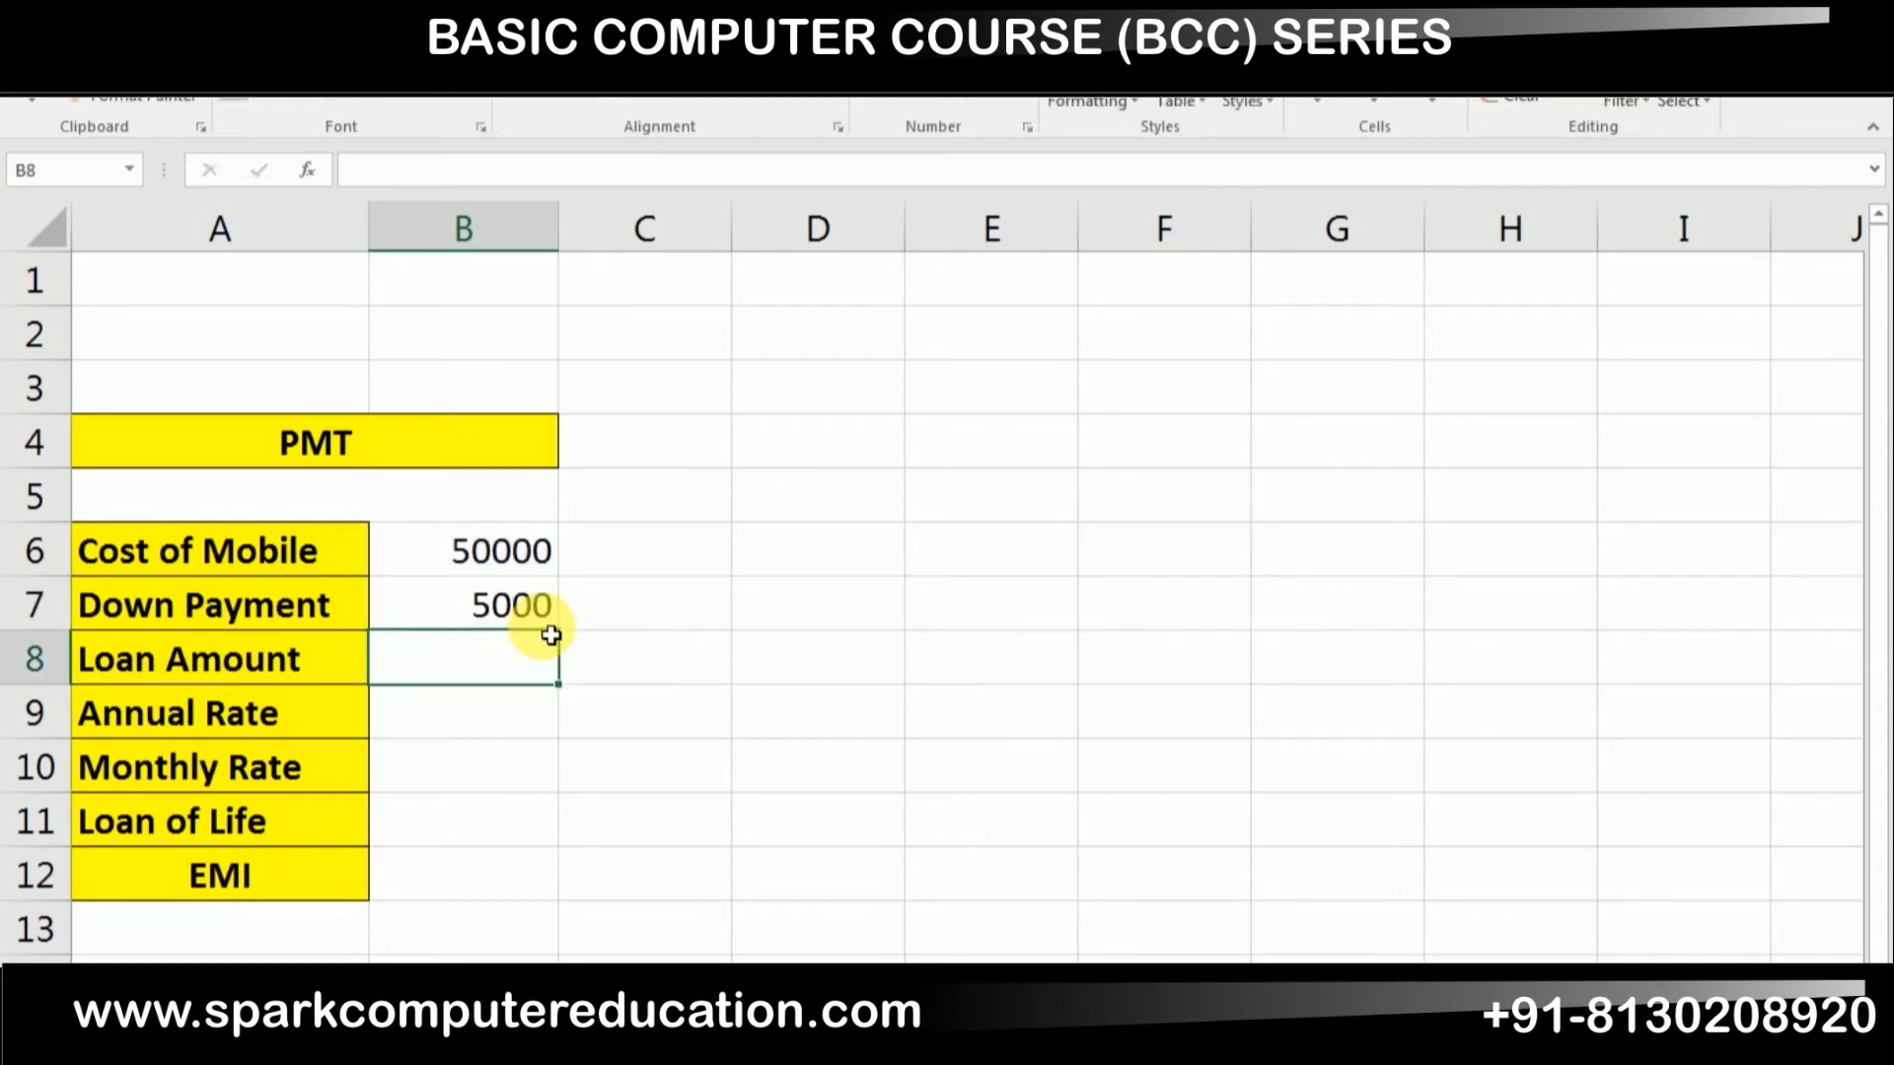
type("=")
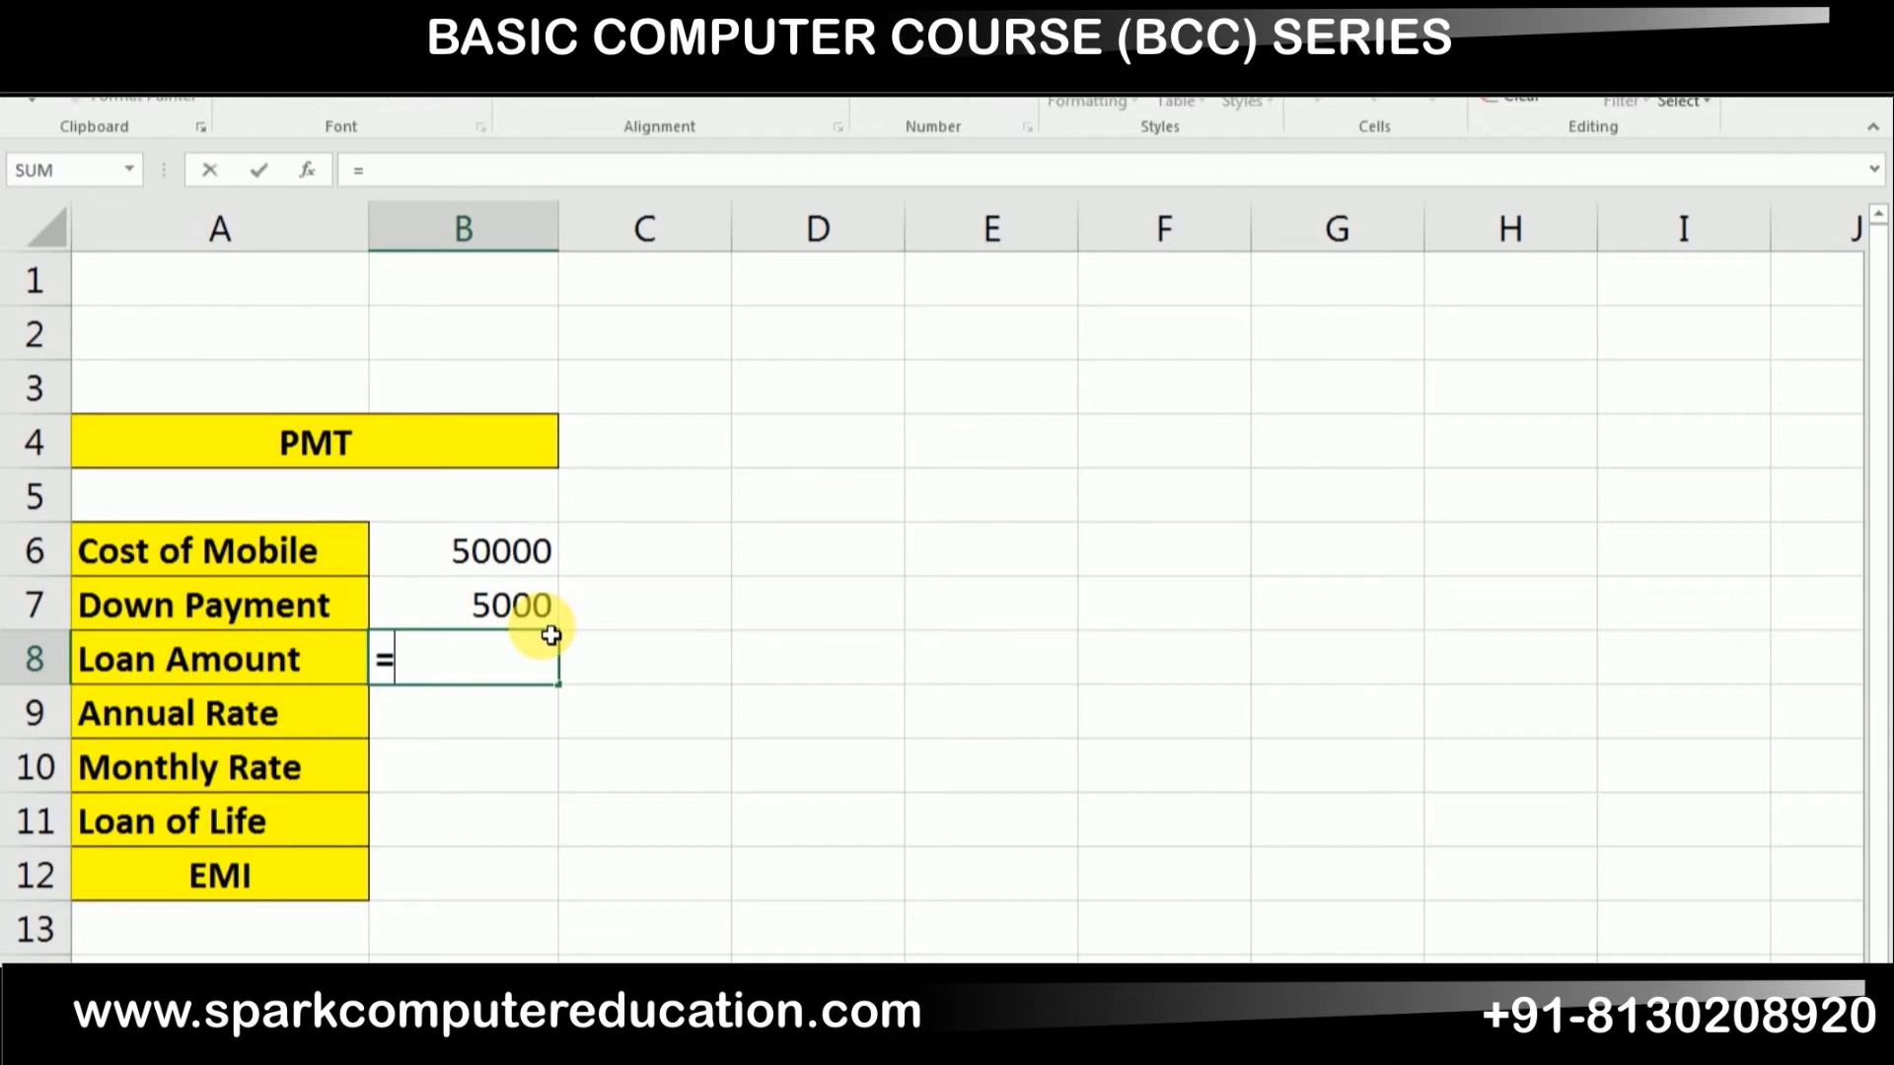
left_click(550, 632)
key("Up")
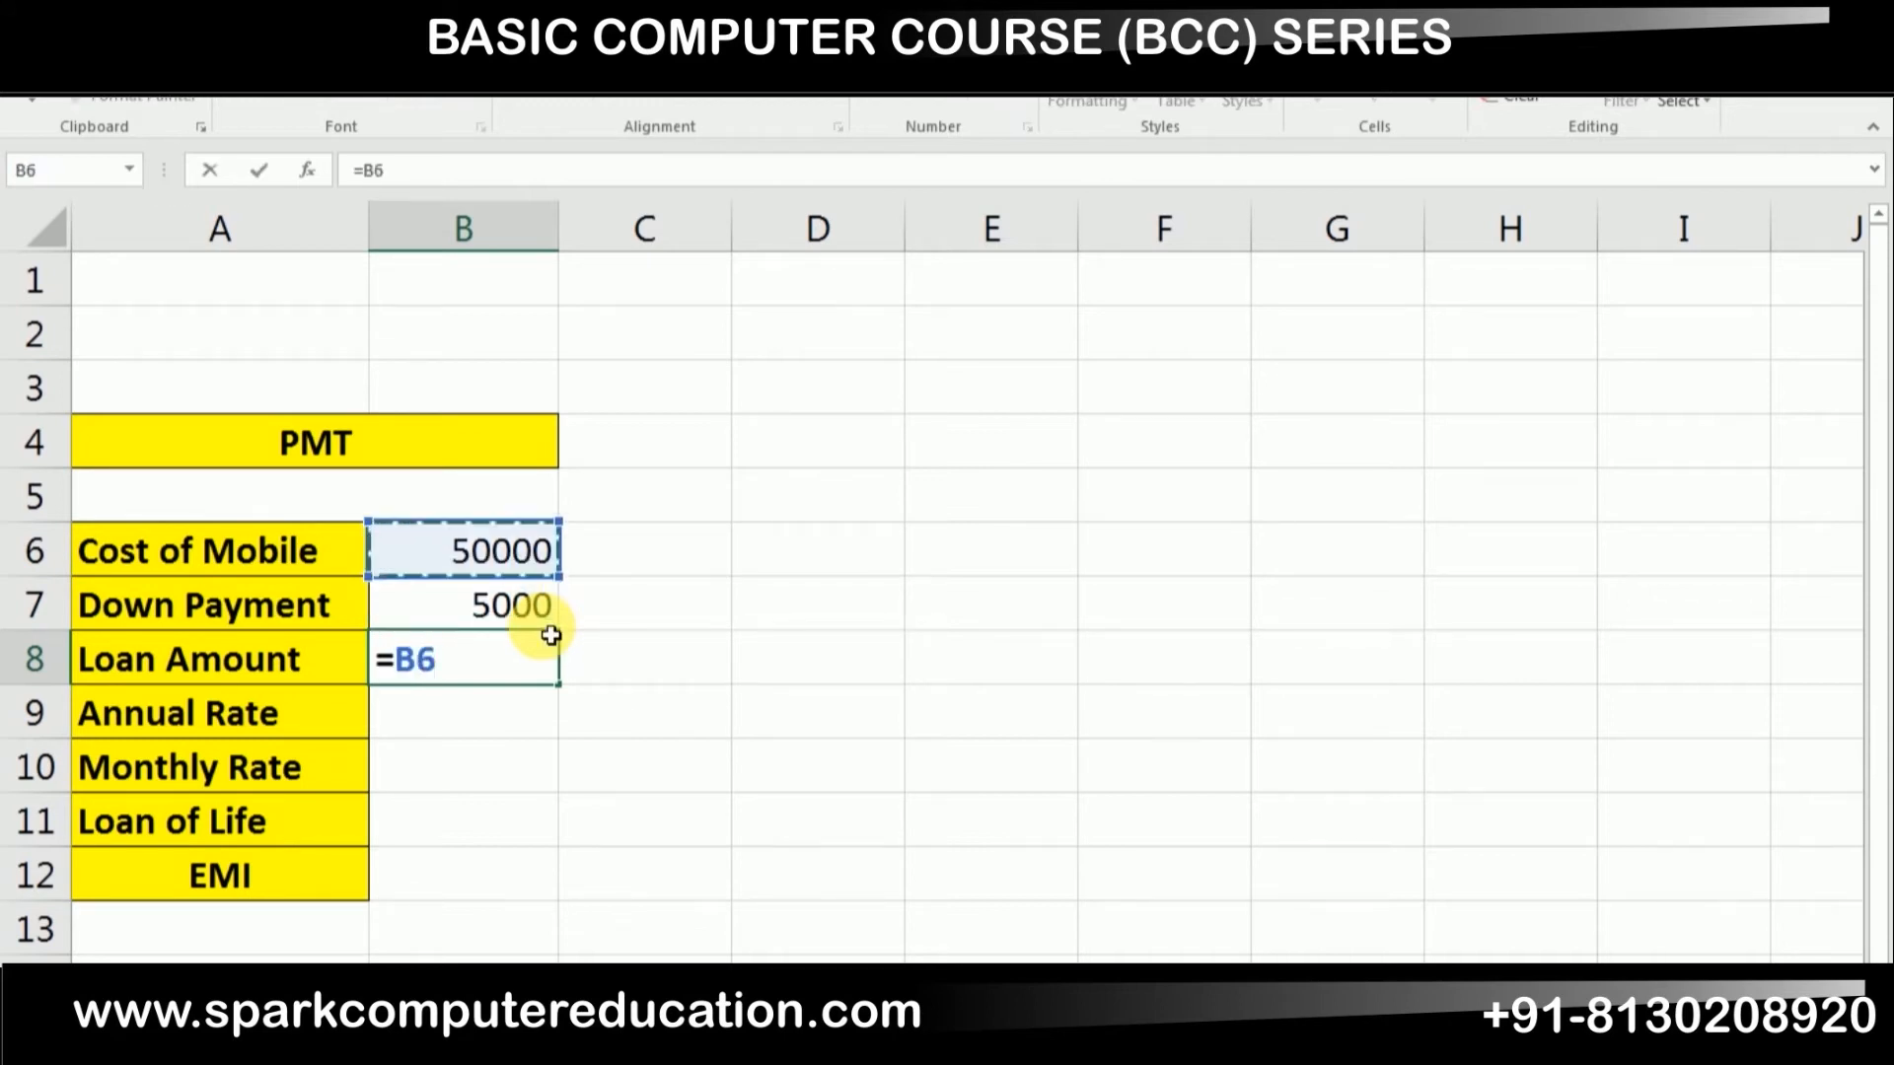
type("-")
key("Up")
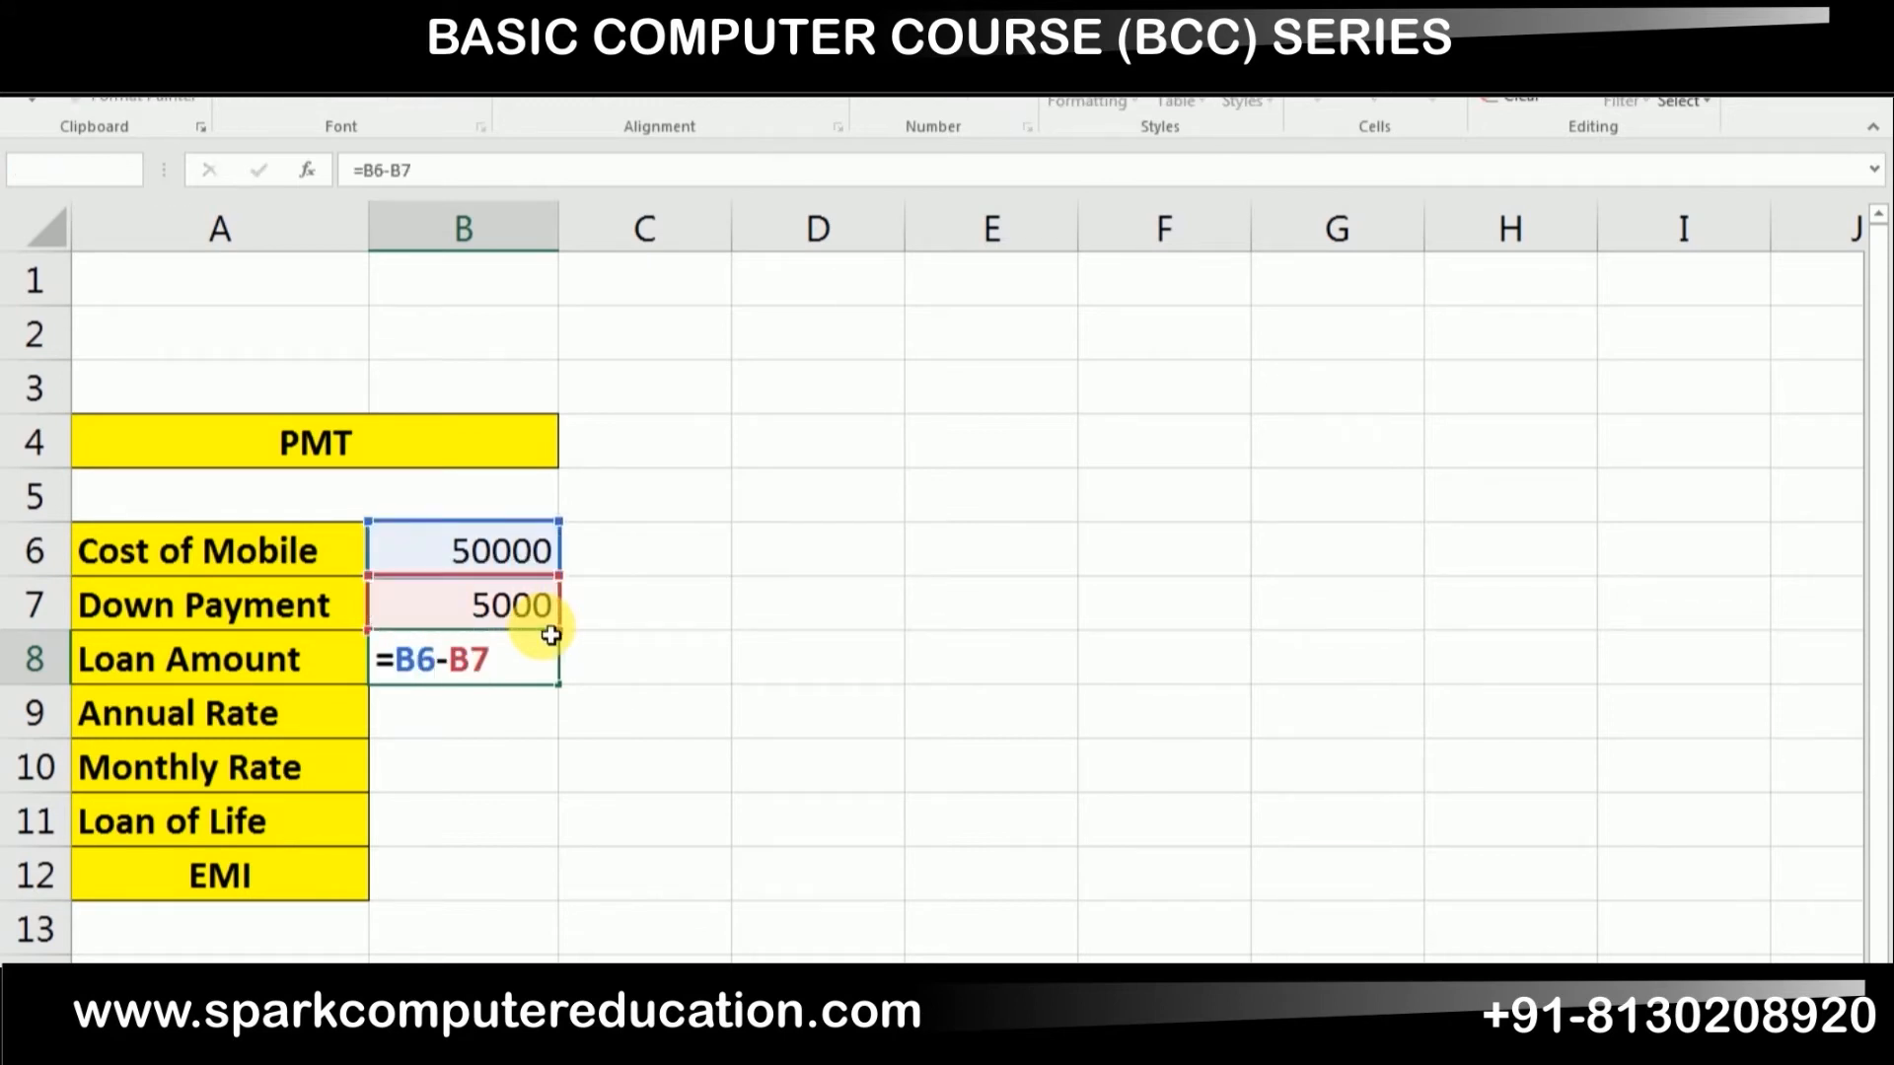
key("Return")
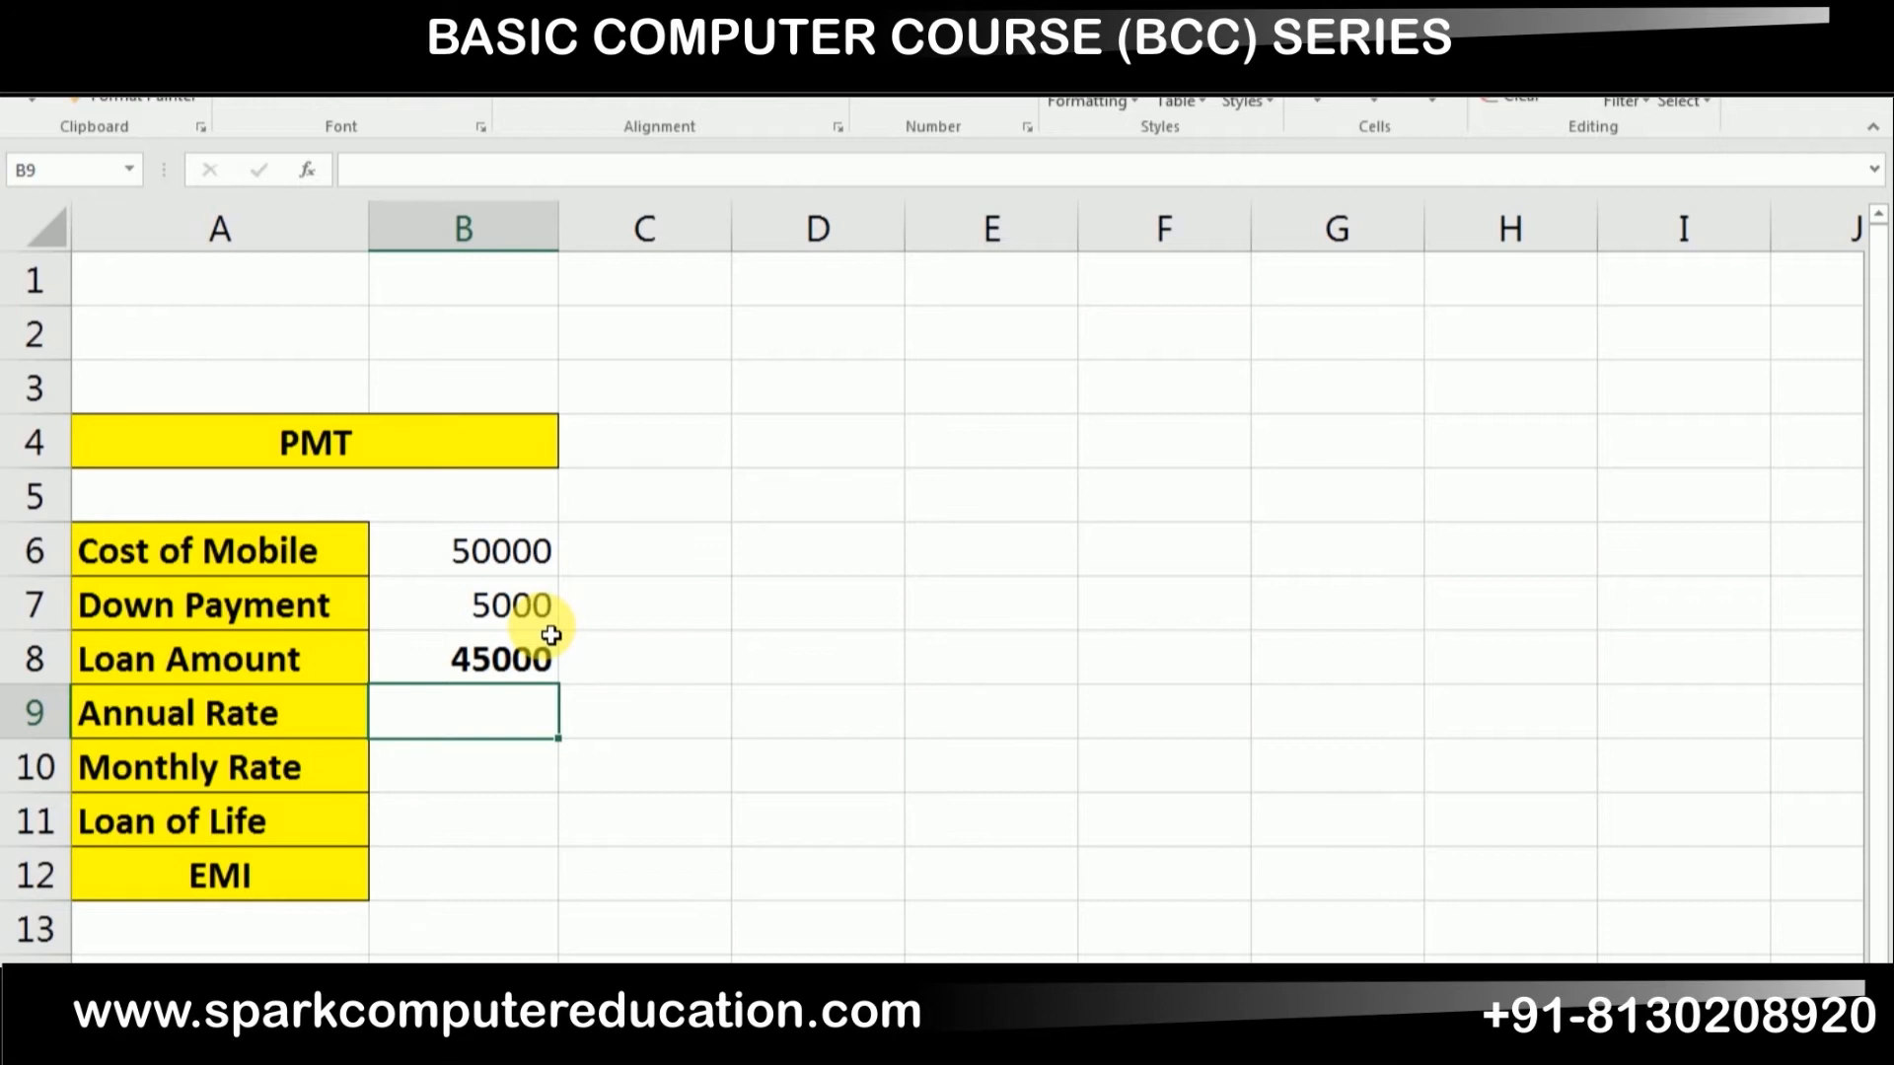
Enter an Annual Rate of 6% in B9 and calculate the Monthly Rate in B10 as =B9/12.
type("6%")
key("Return")
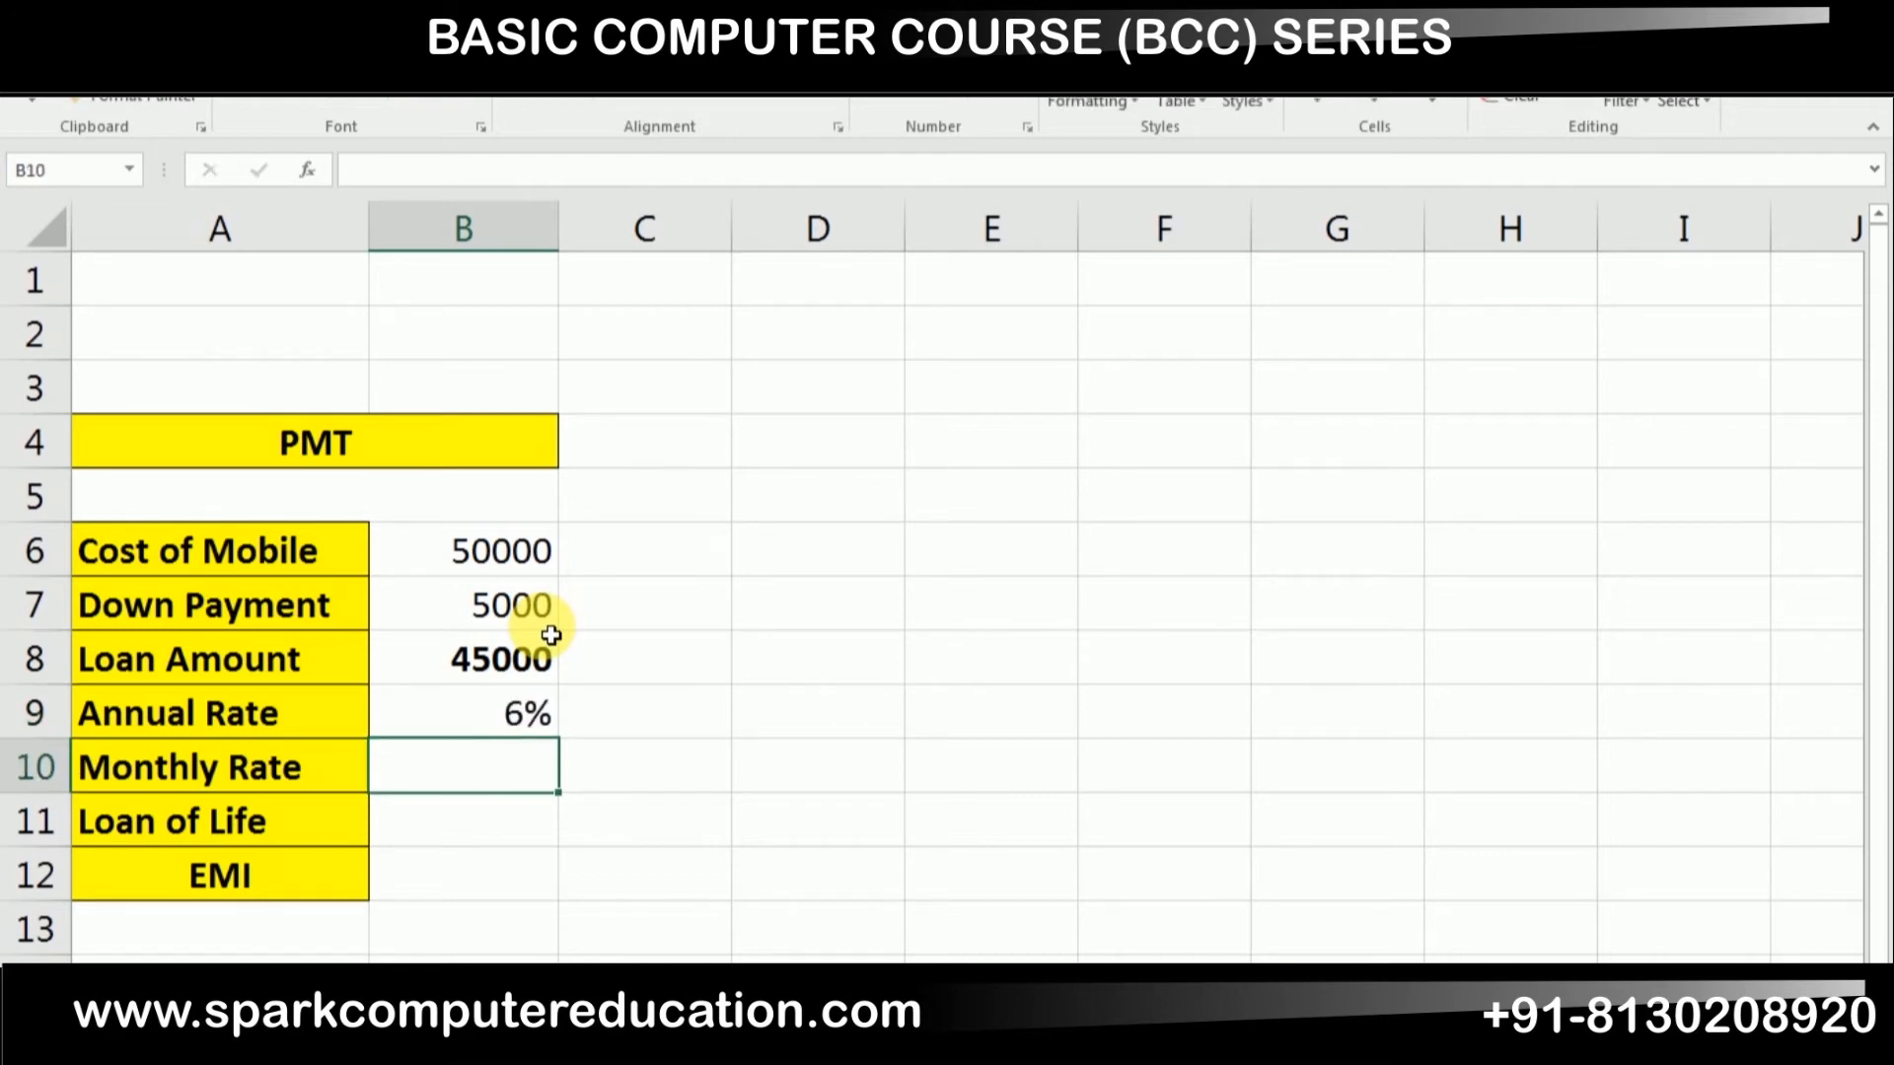
type("=")
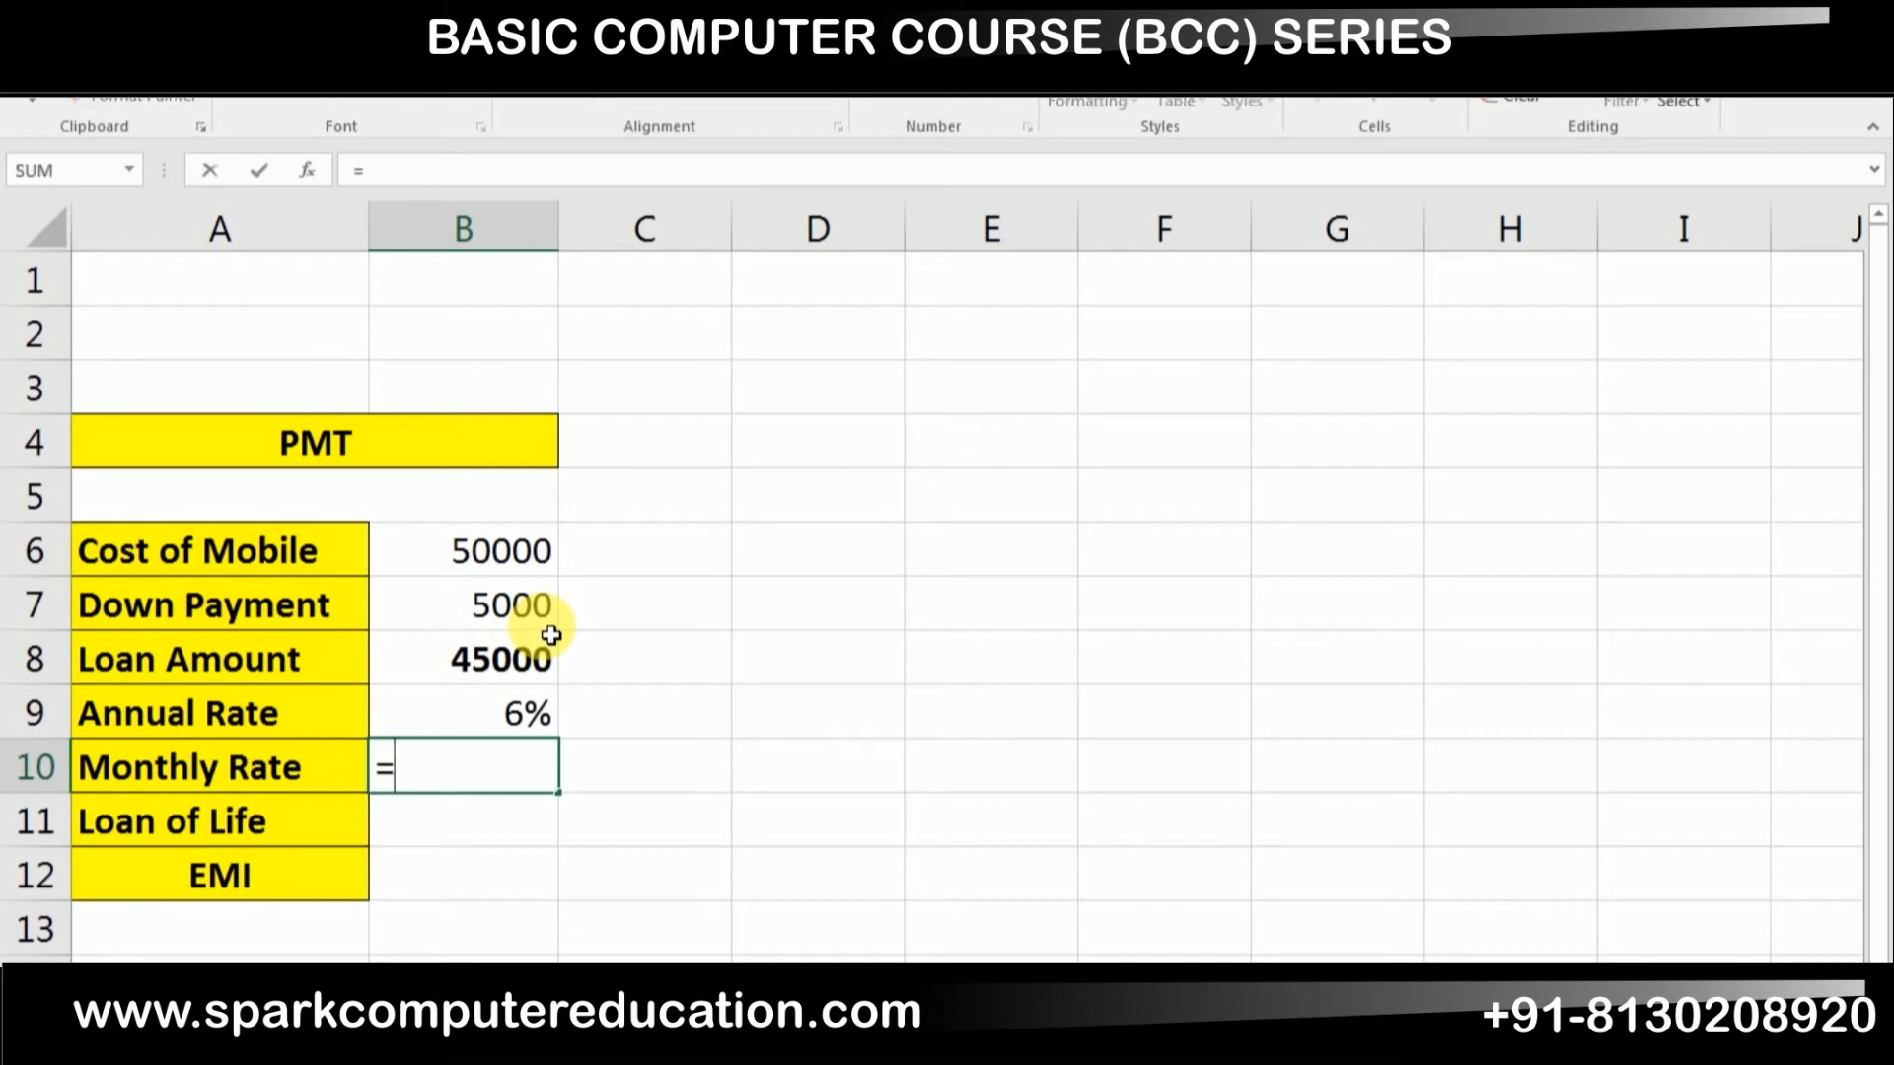
key("Up")
type("/12")
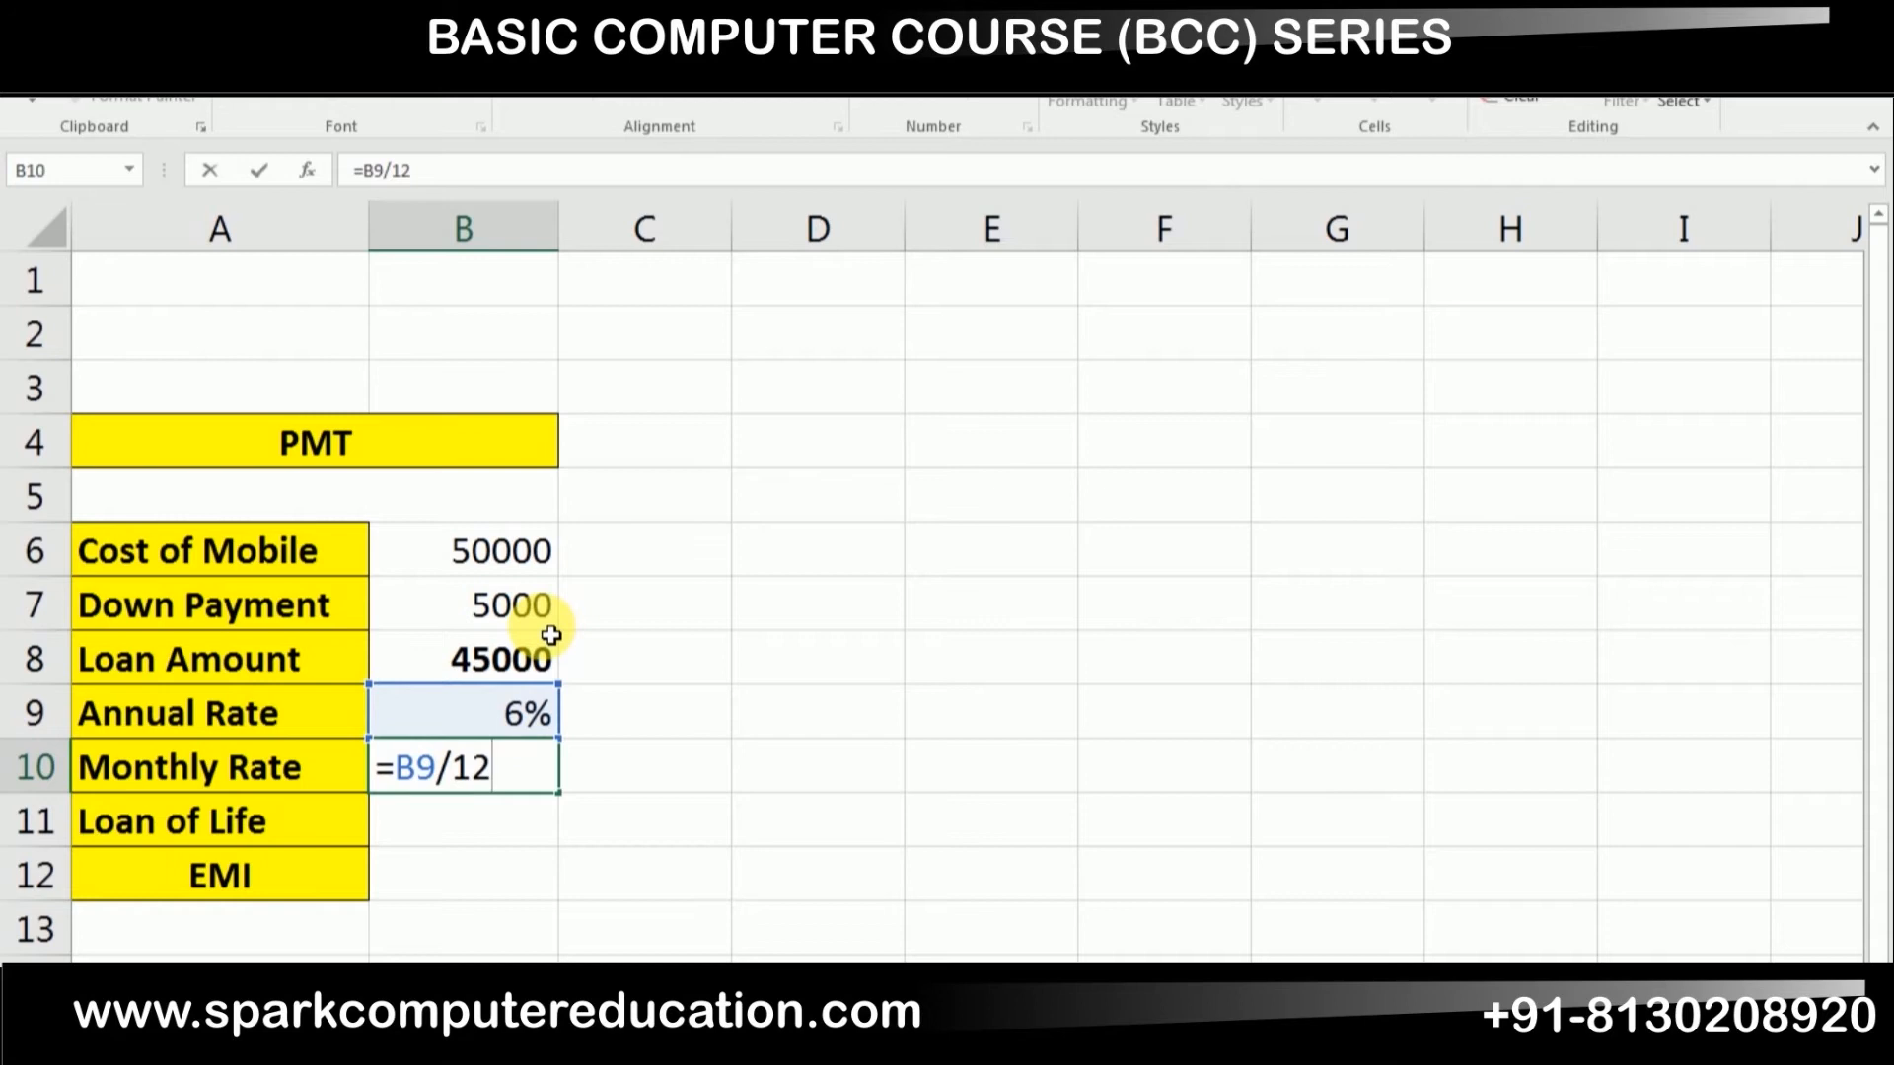
key("Return")
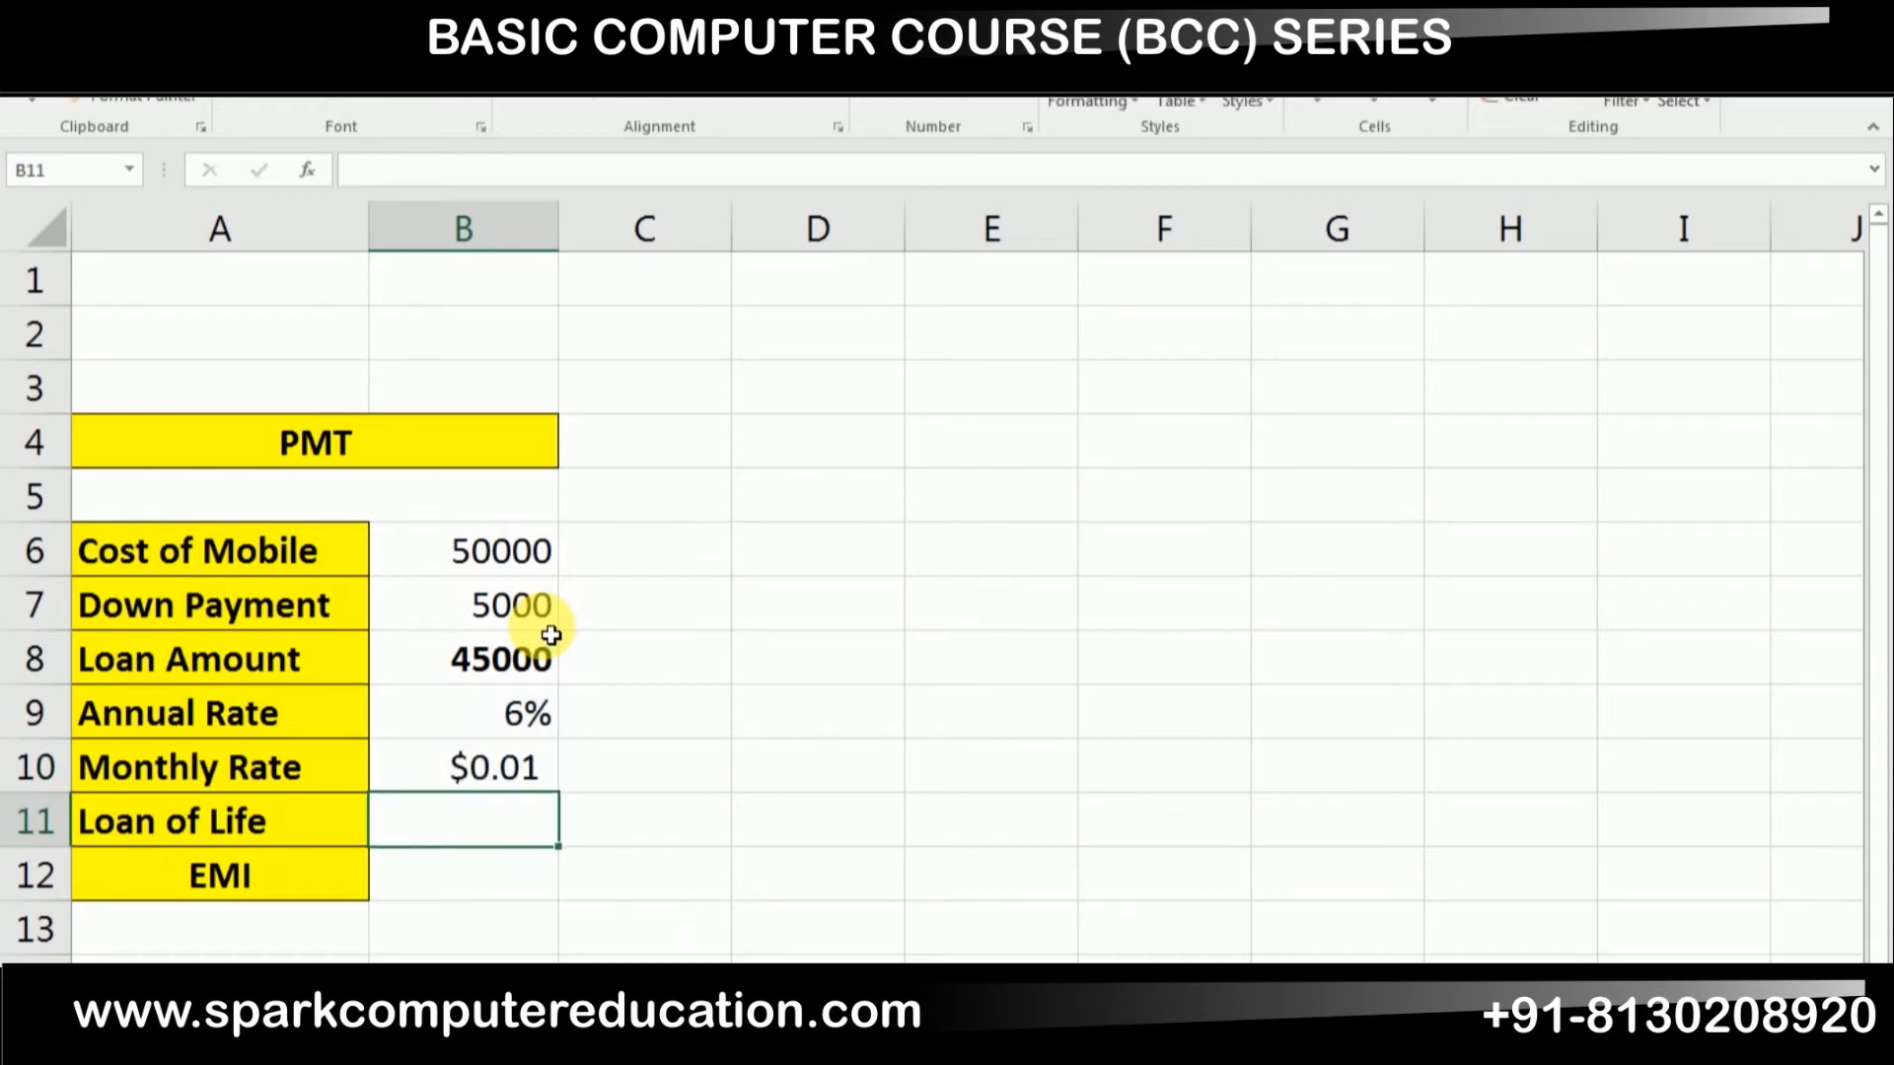
Format the Monthly Rate in B10 as a percentage with two decimals and enter 24 for Loan of Life in B11.
key("Up")
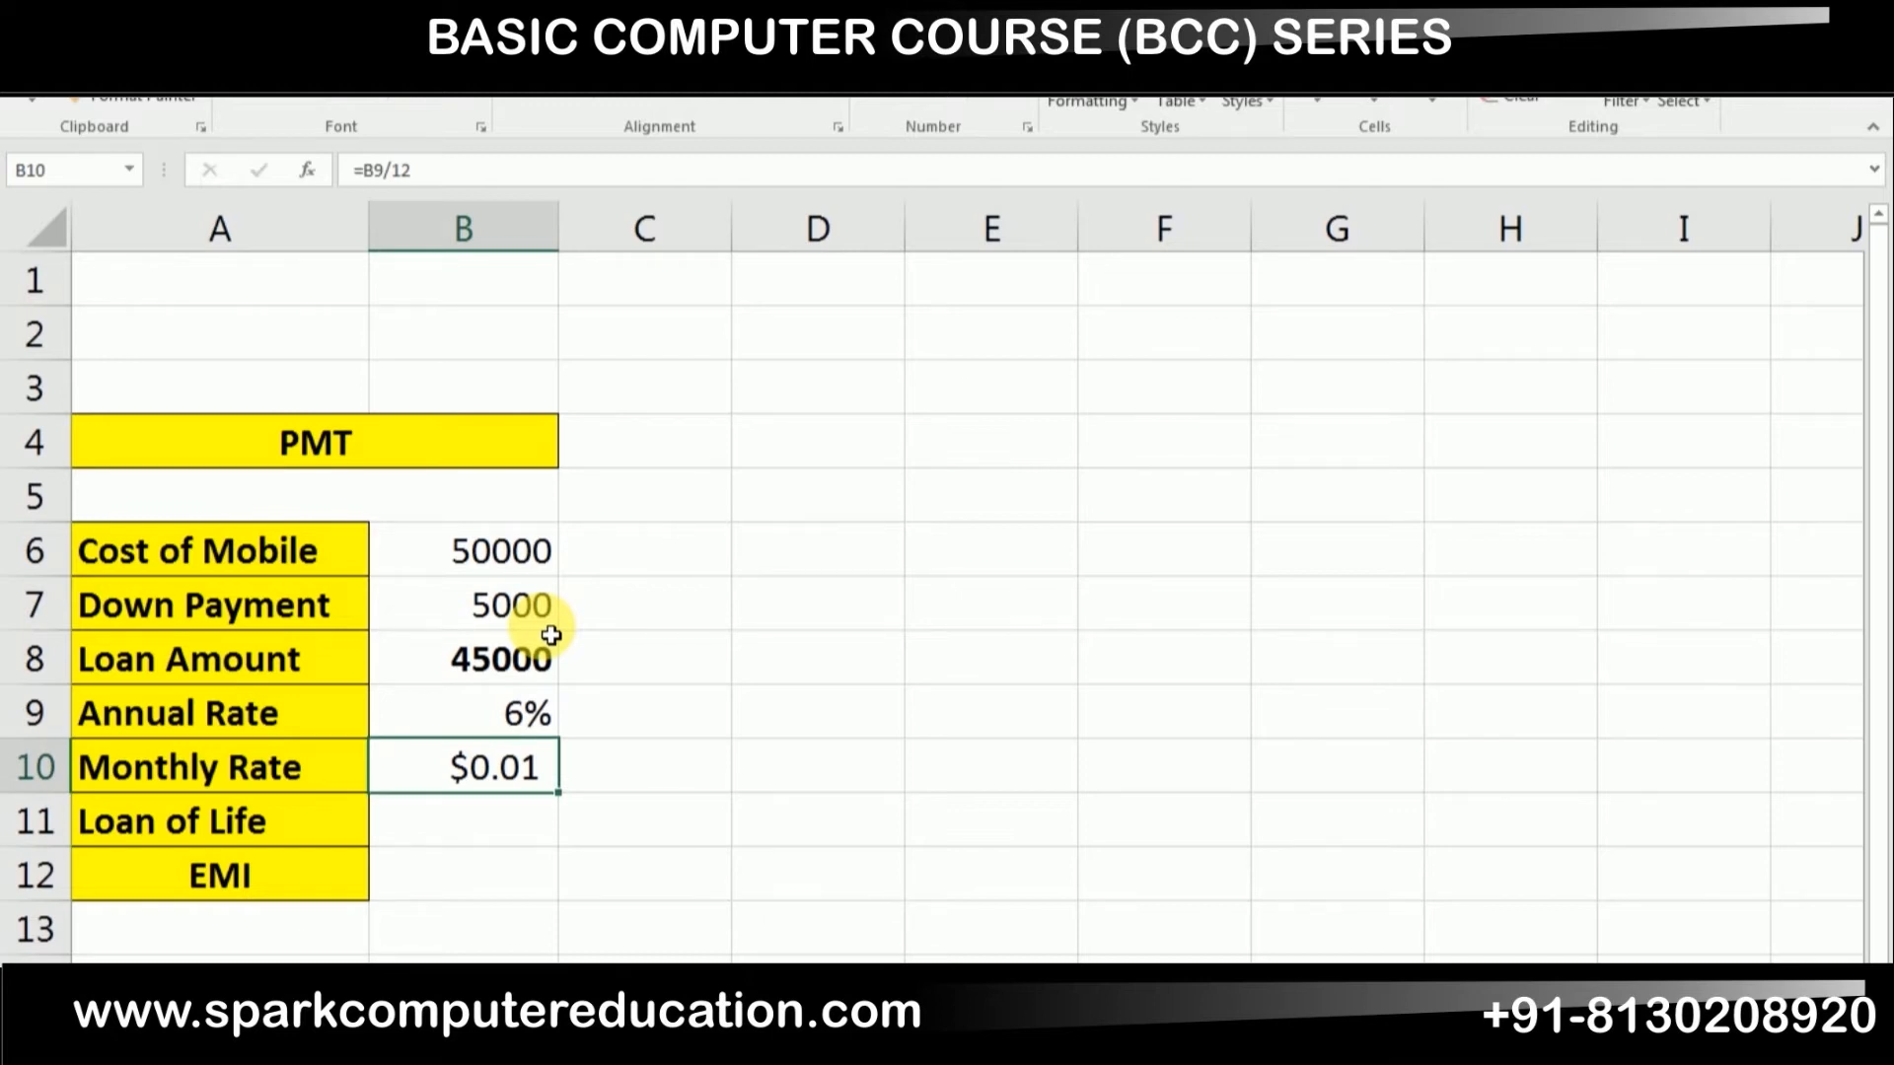
key("alt+h")
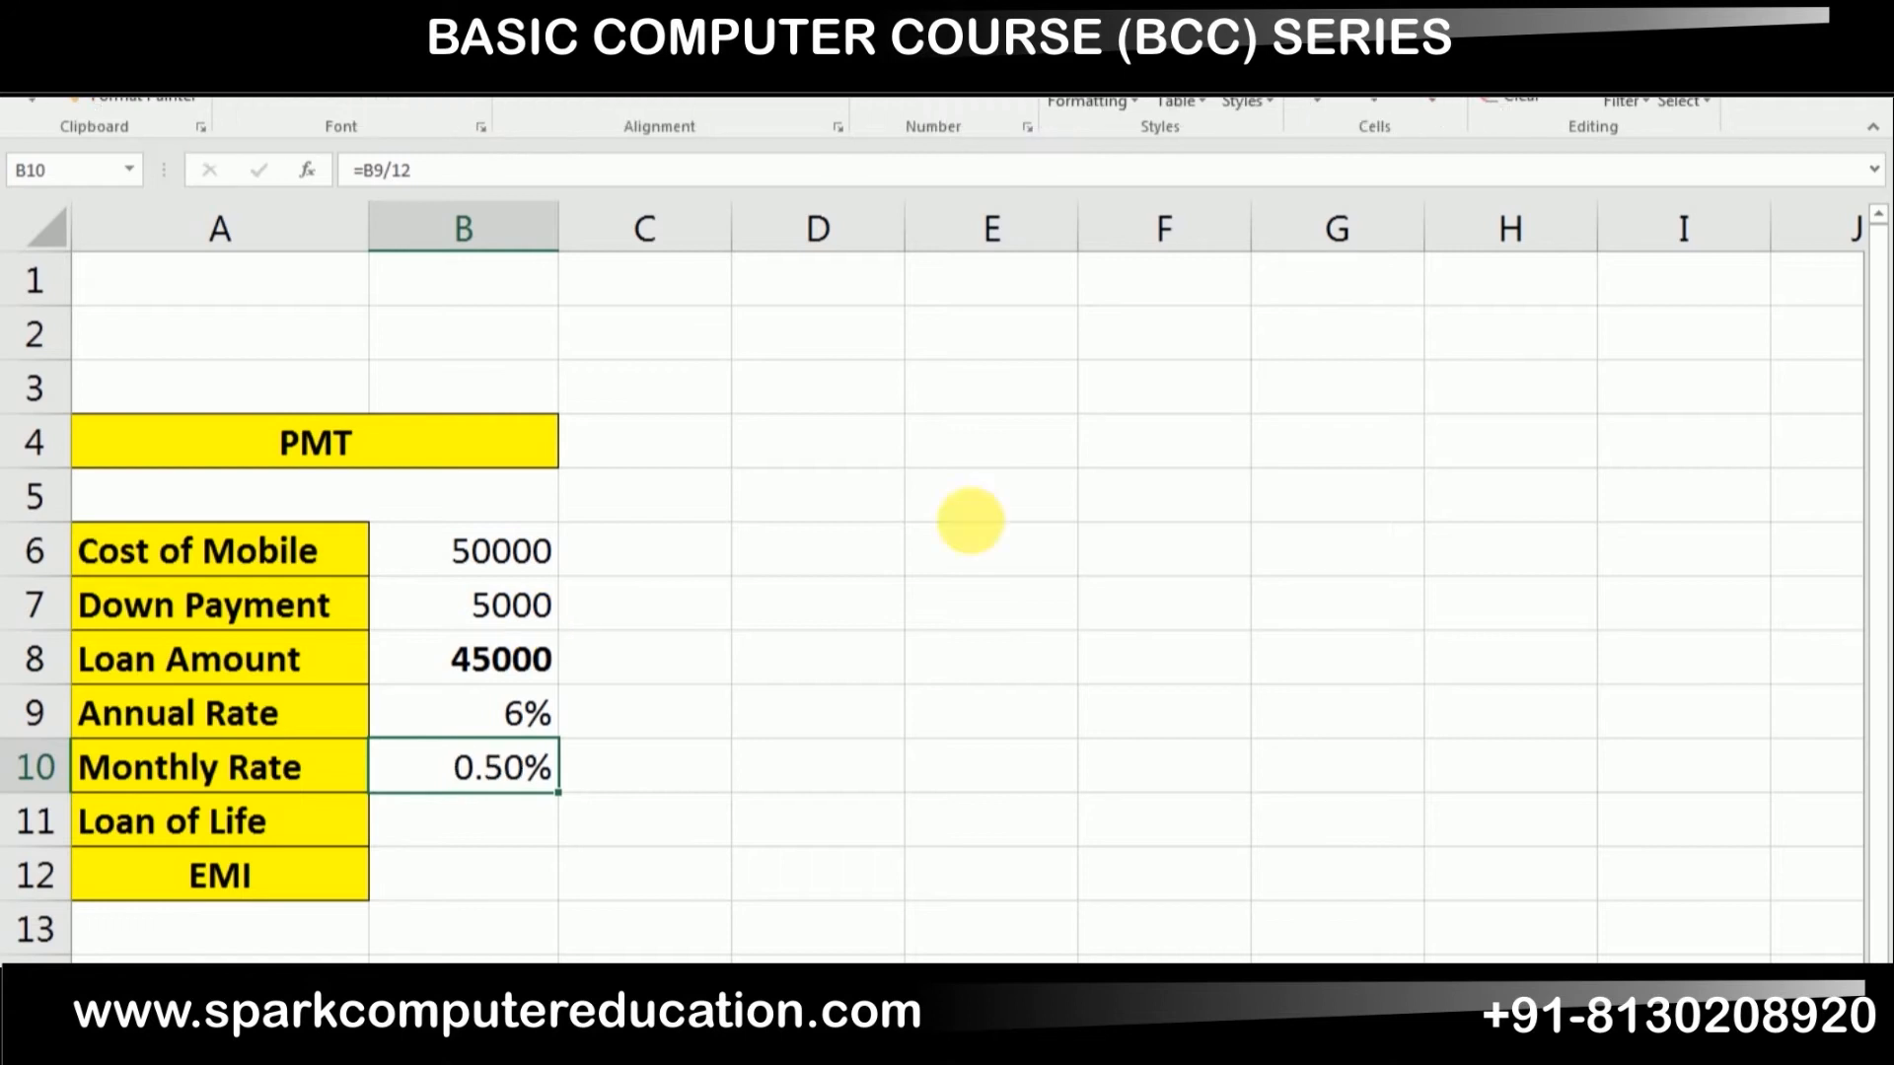
left_click(492, 841)
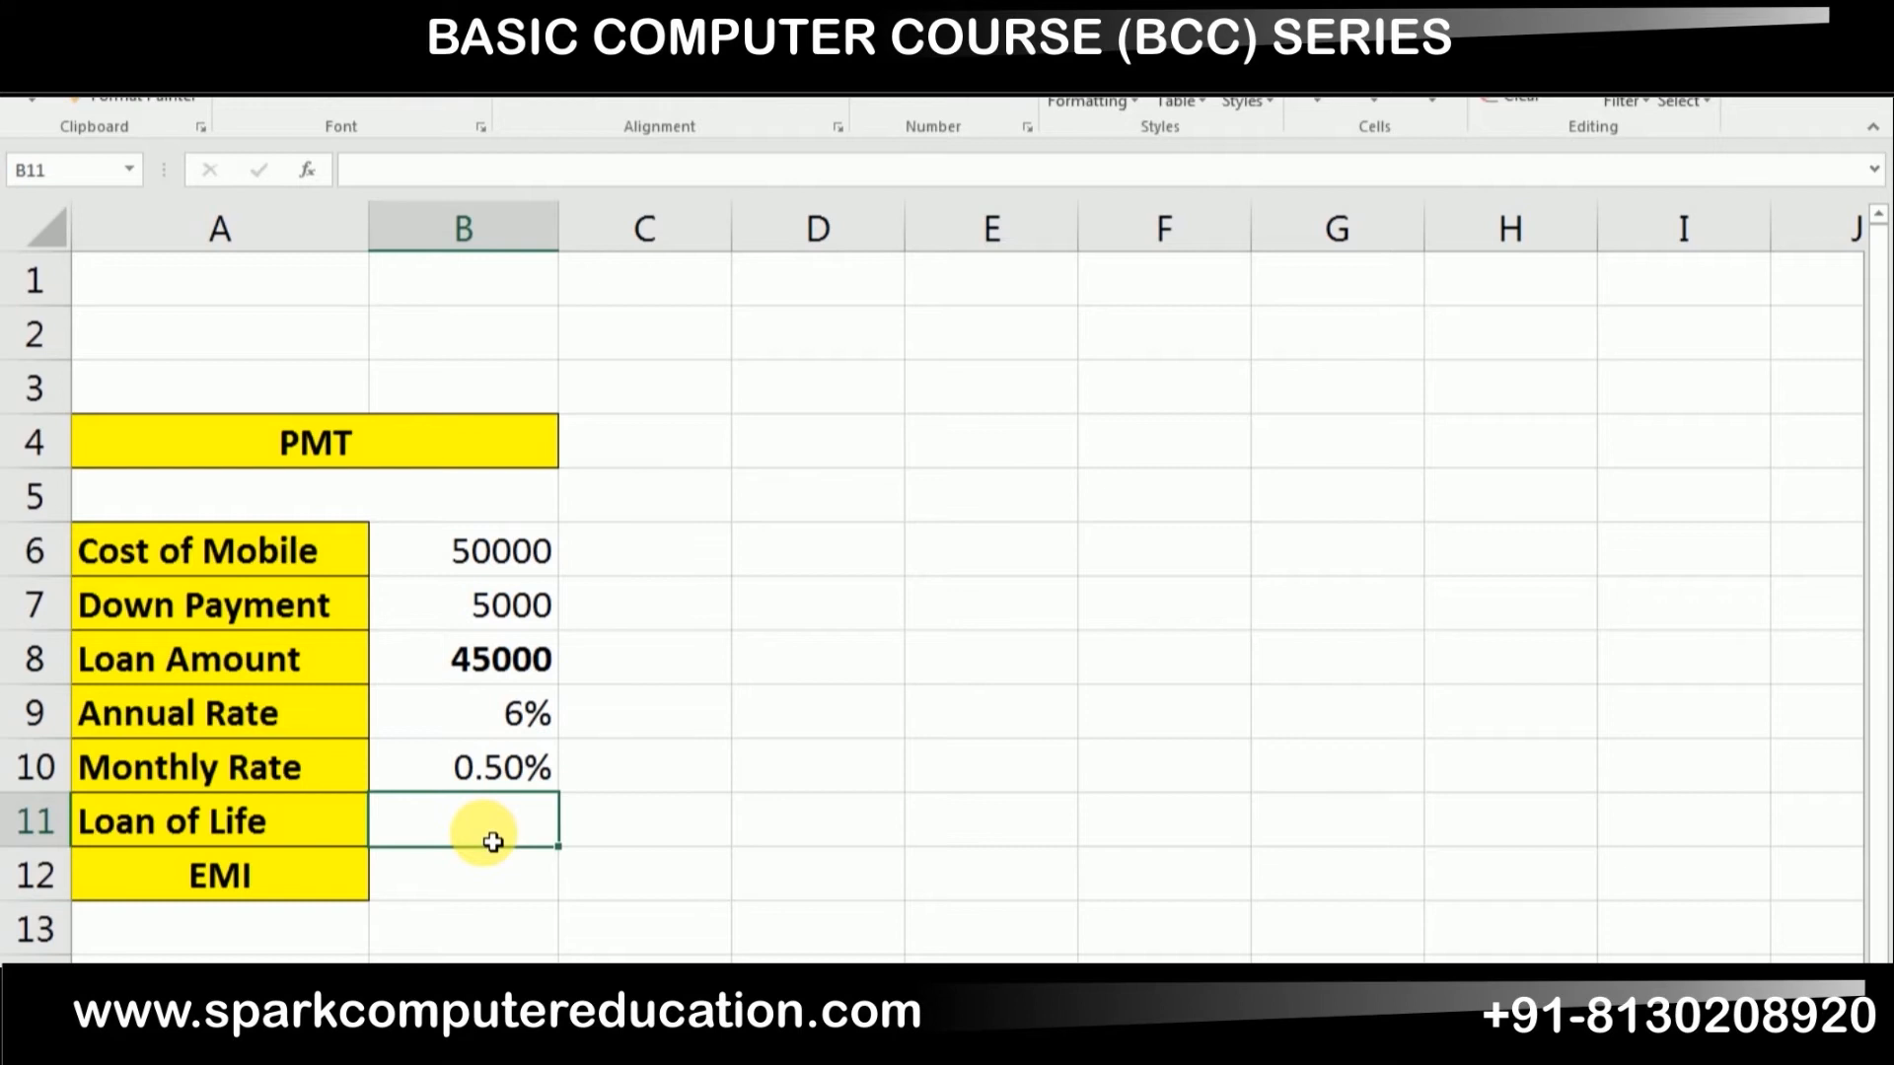
type("2")
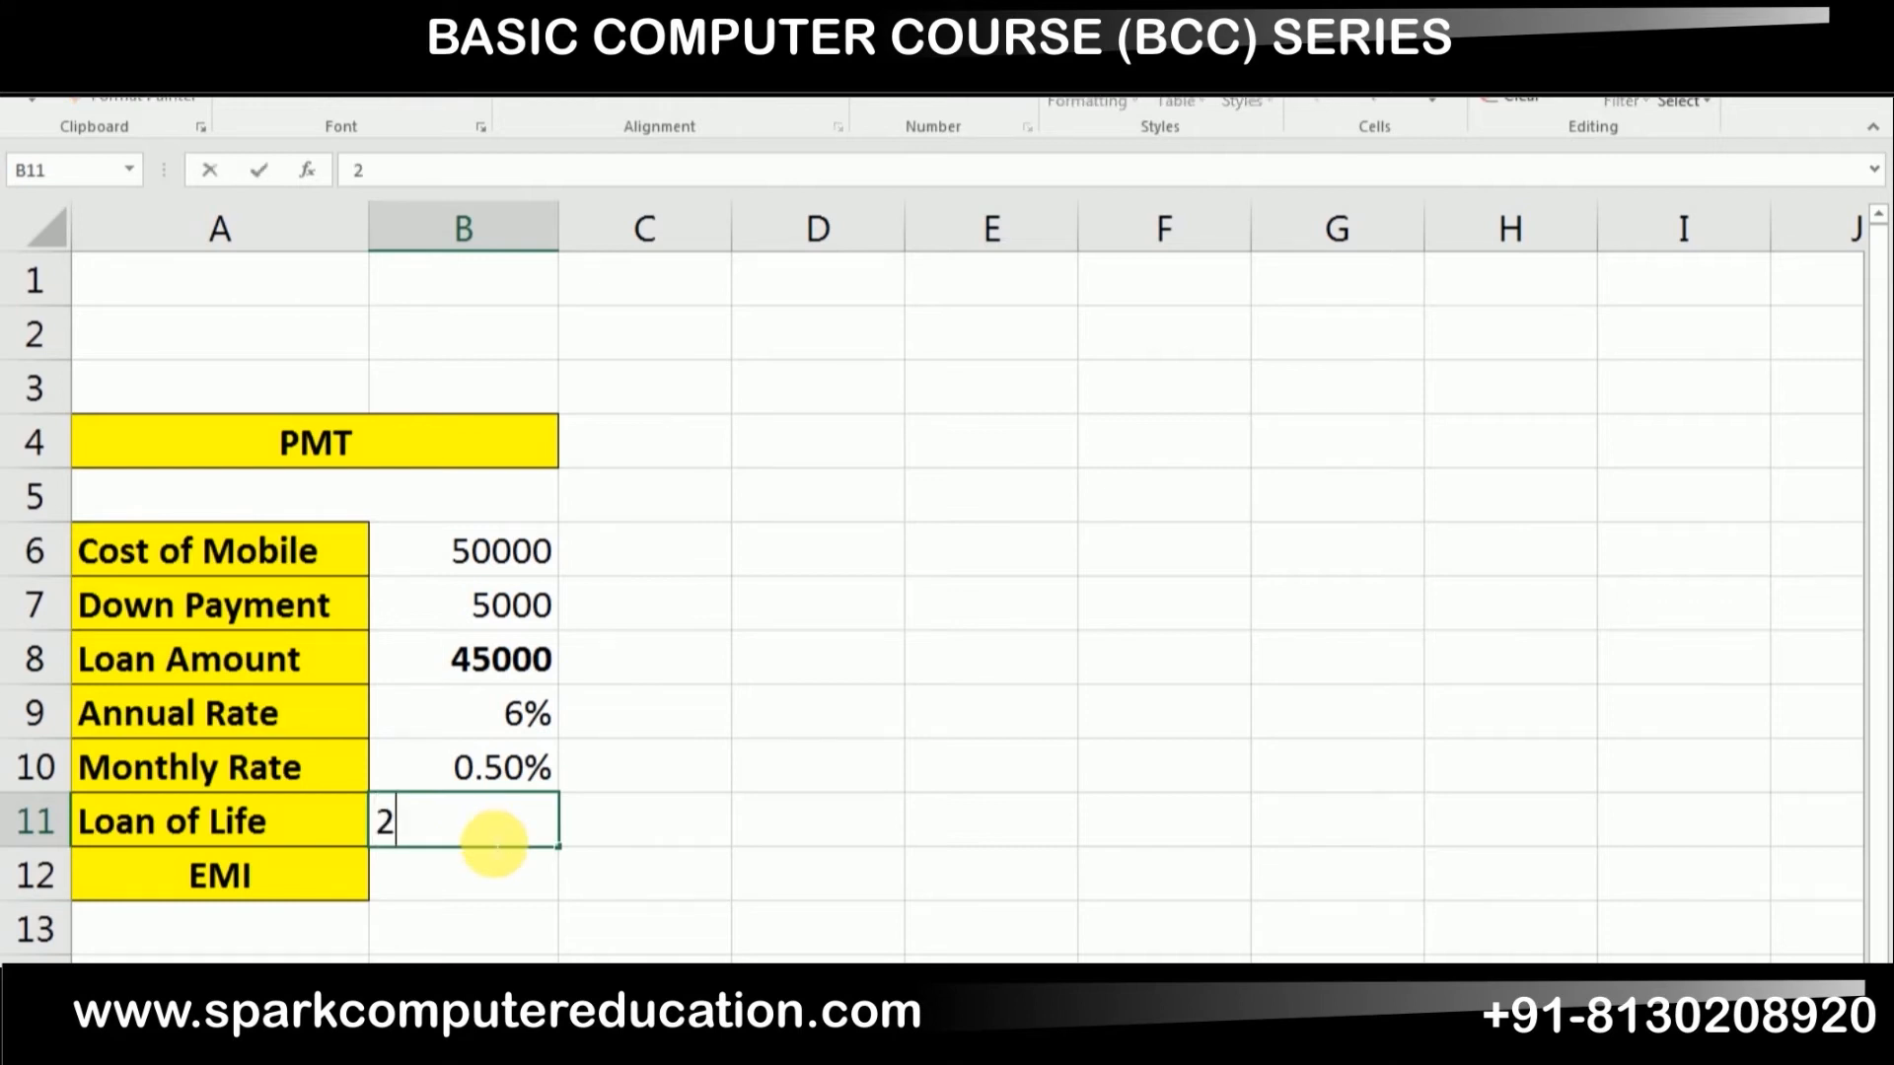
type("4")
key("ctrl+Return")
Calculate the EMI in B12 with =pmt(B10,B11,B8), using the monthly rate, loan life and loan amount.
key("Down")
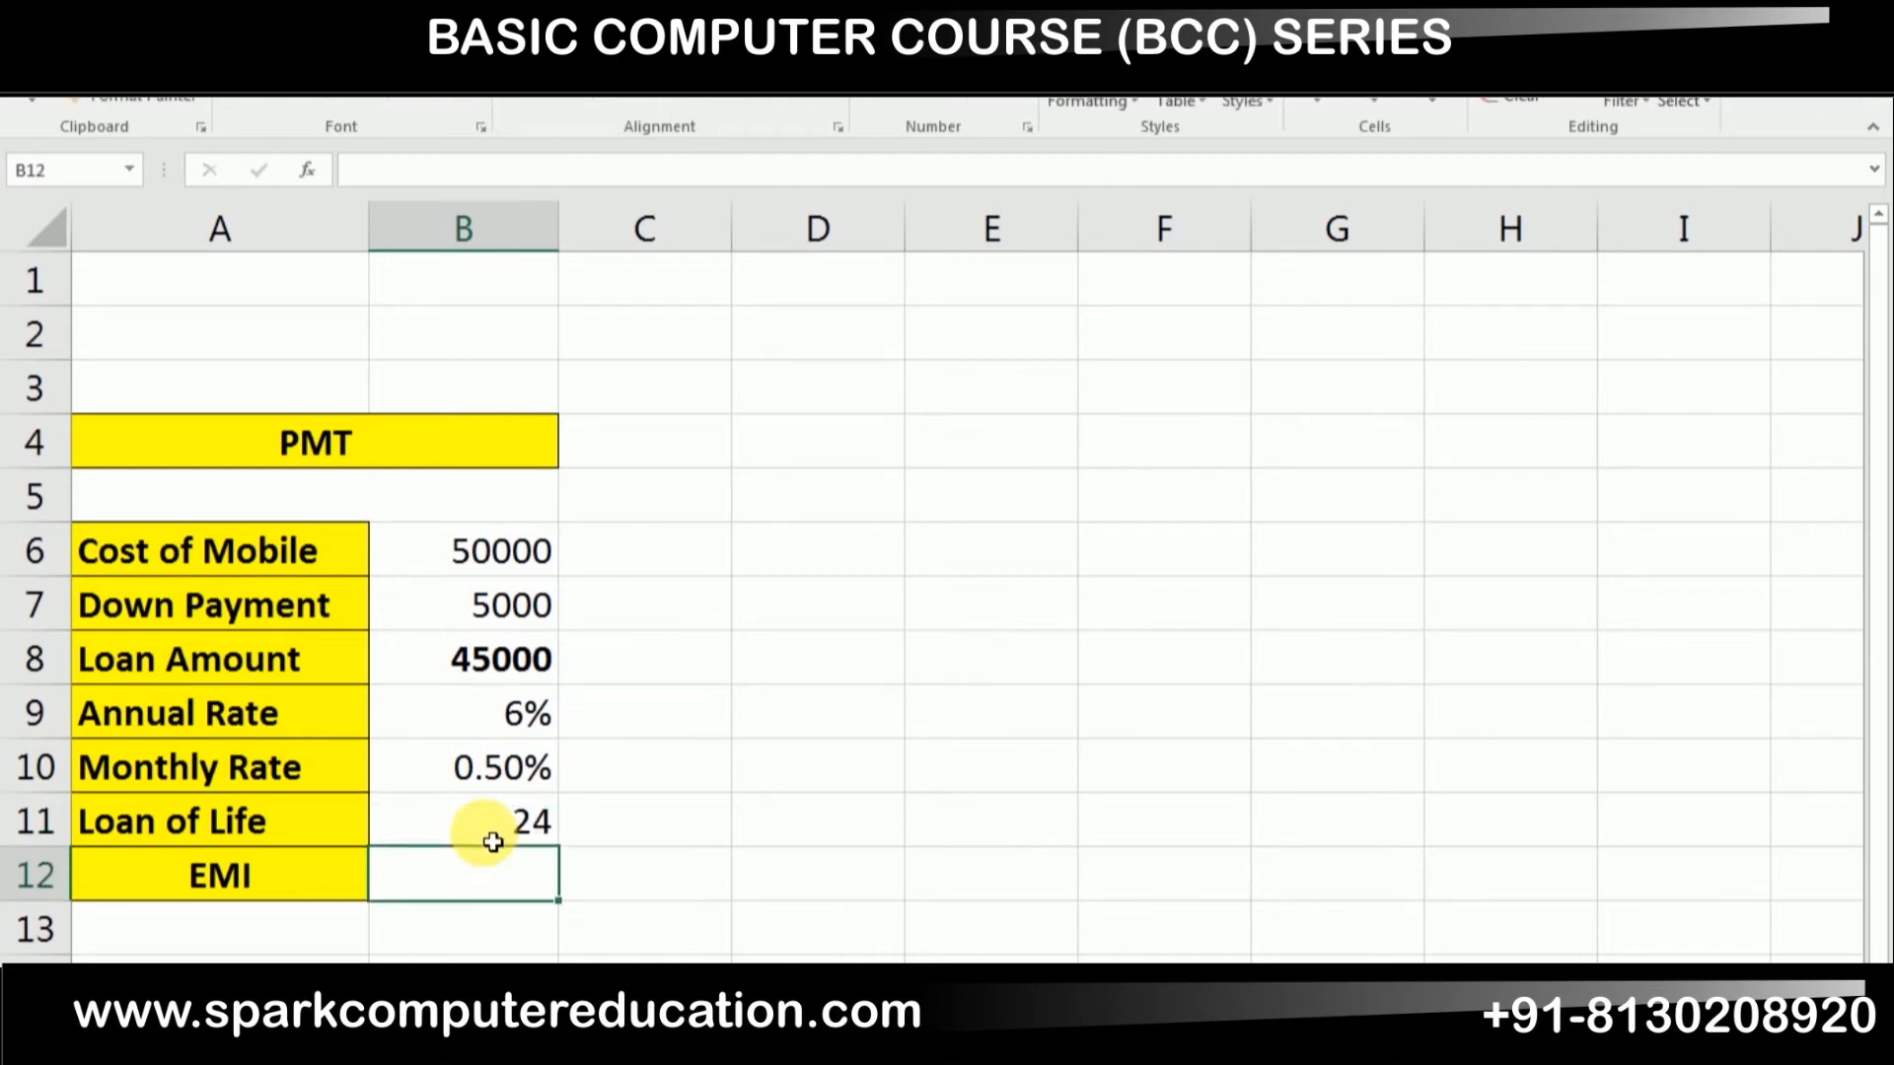
type("=")
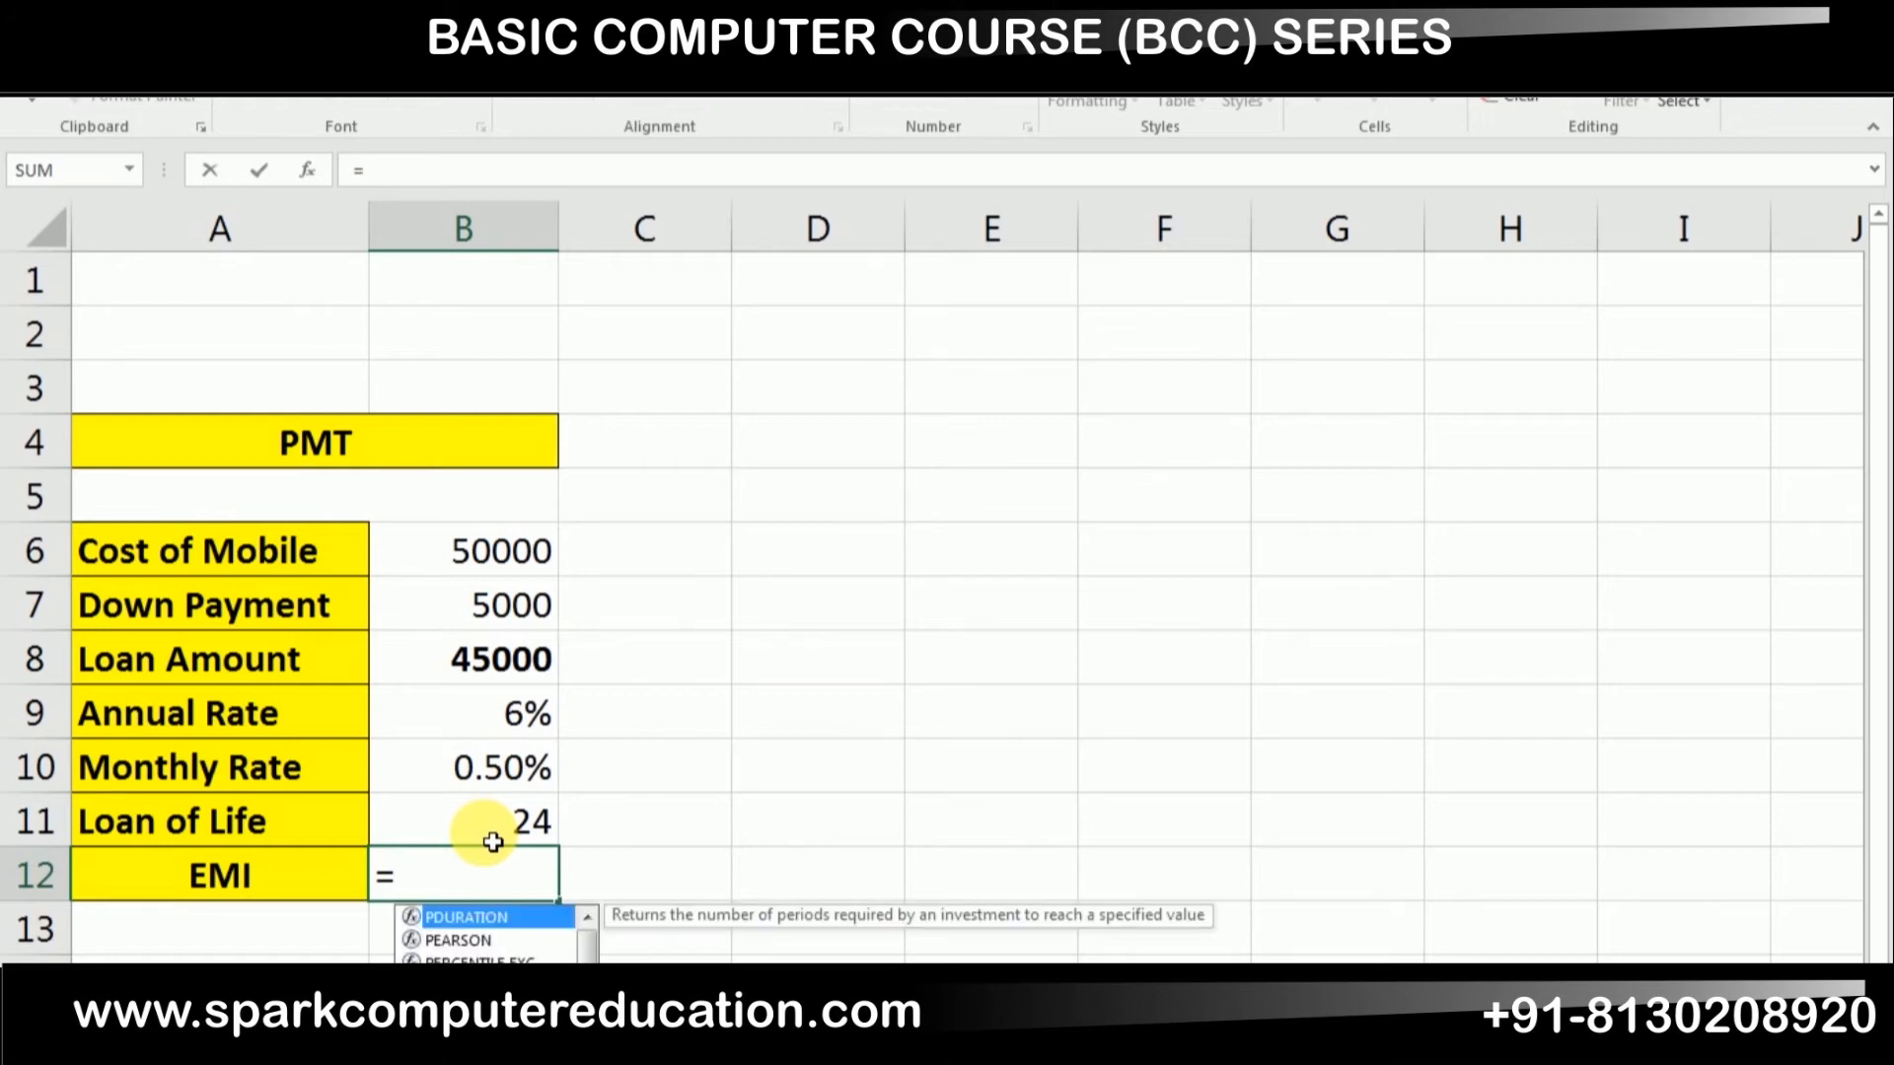
type("pmt(")
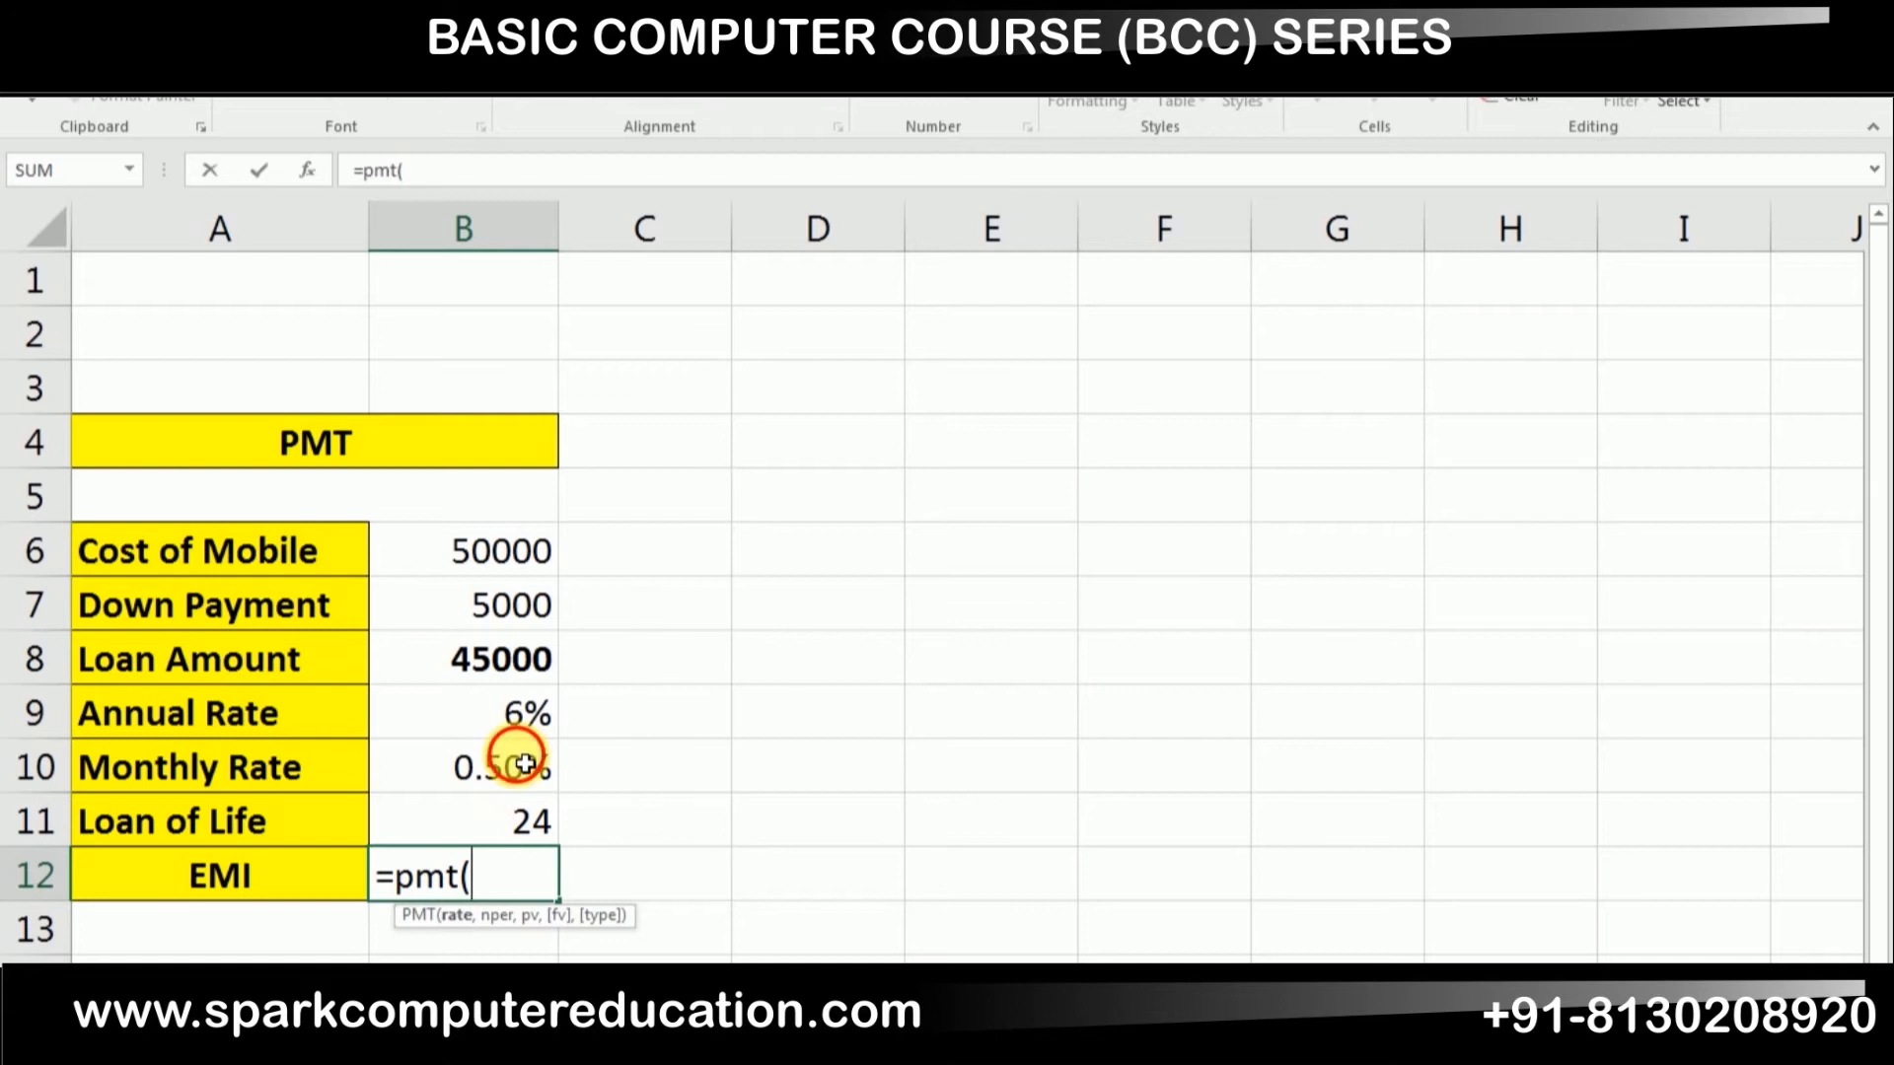
left_click(460, 790)
type(",")
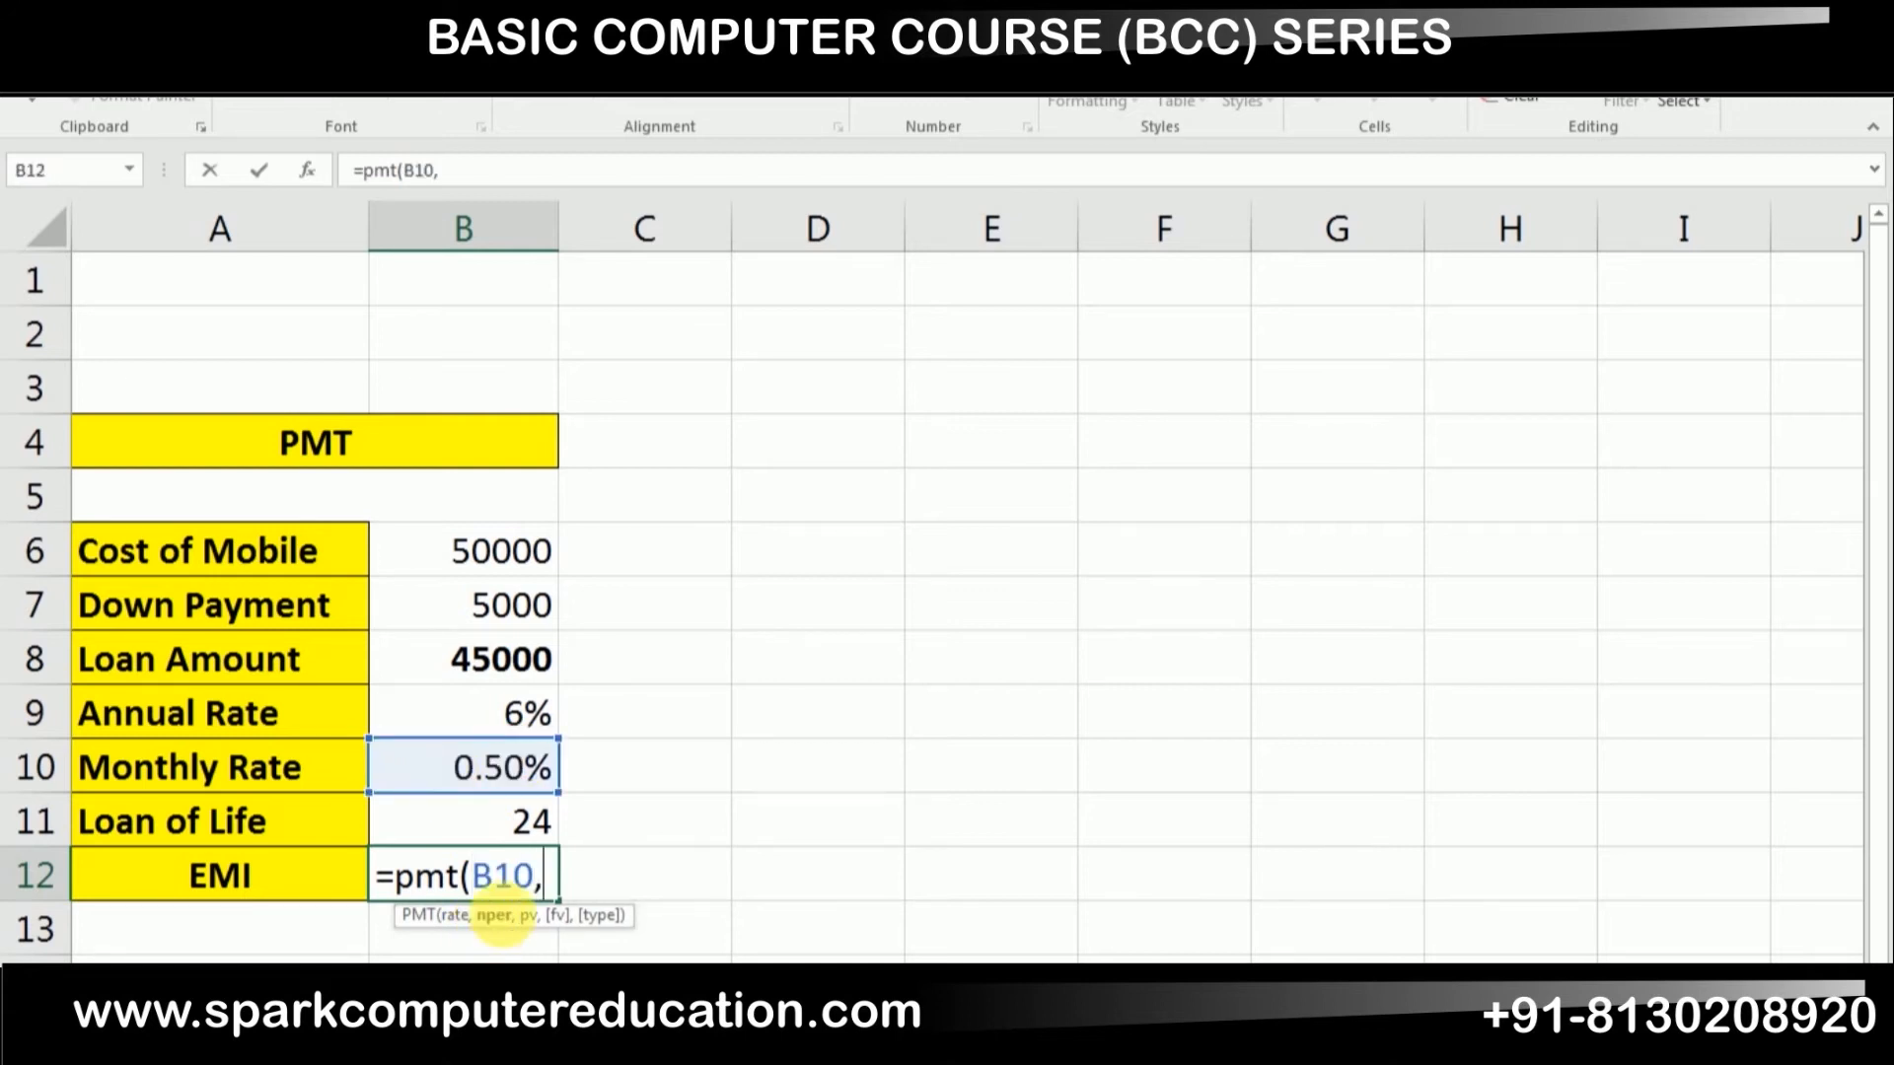
left_click(470, 835)
type(",")
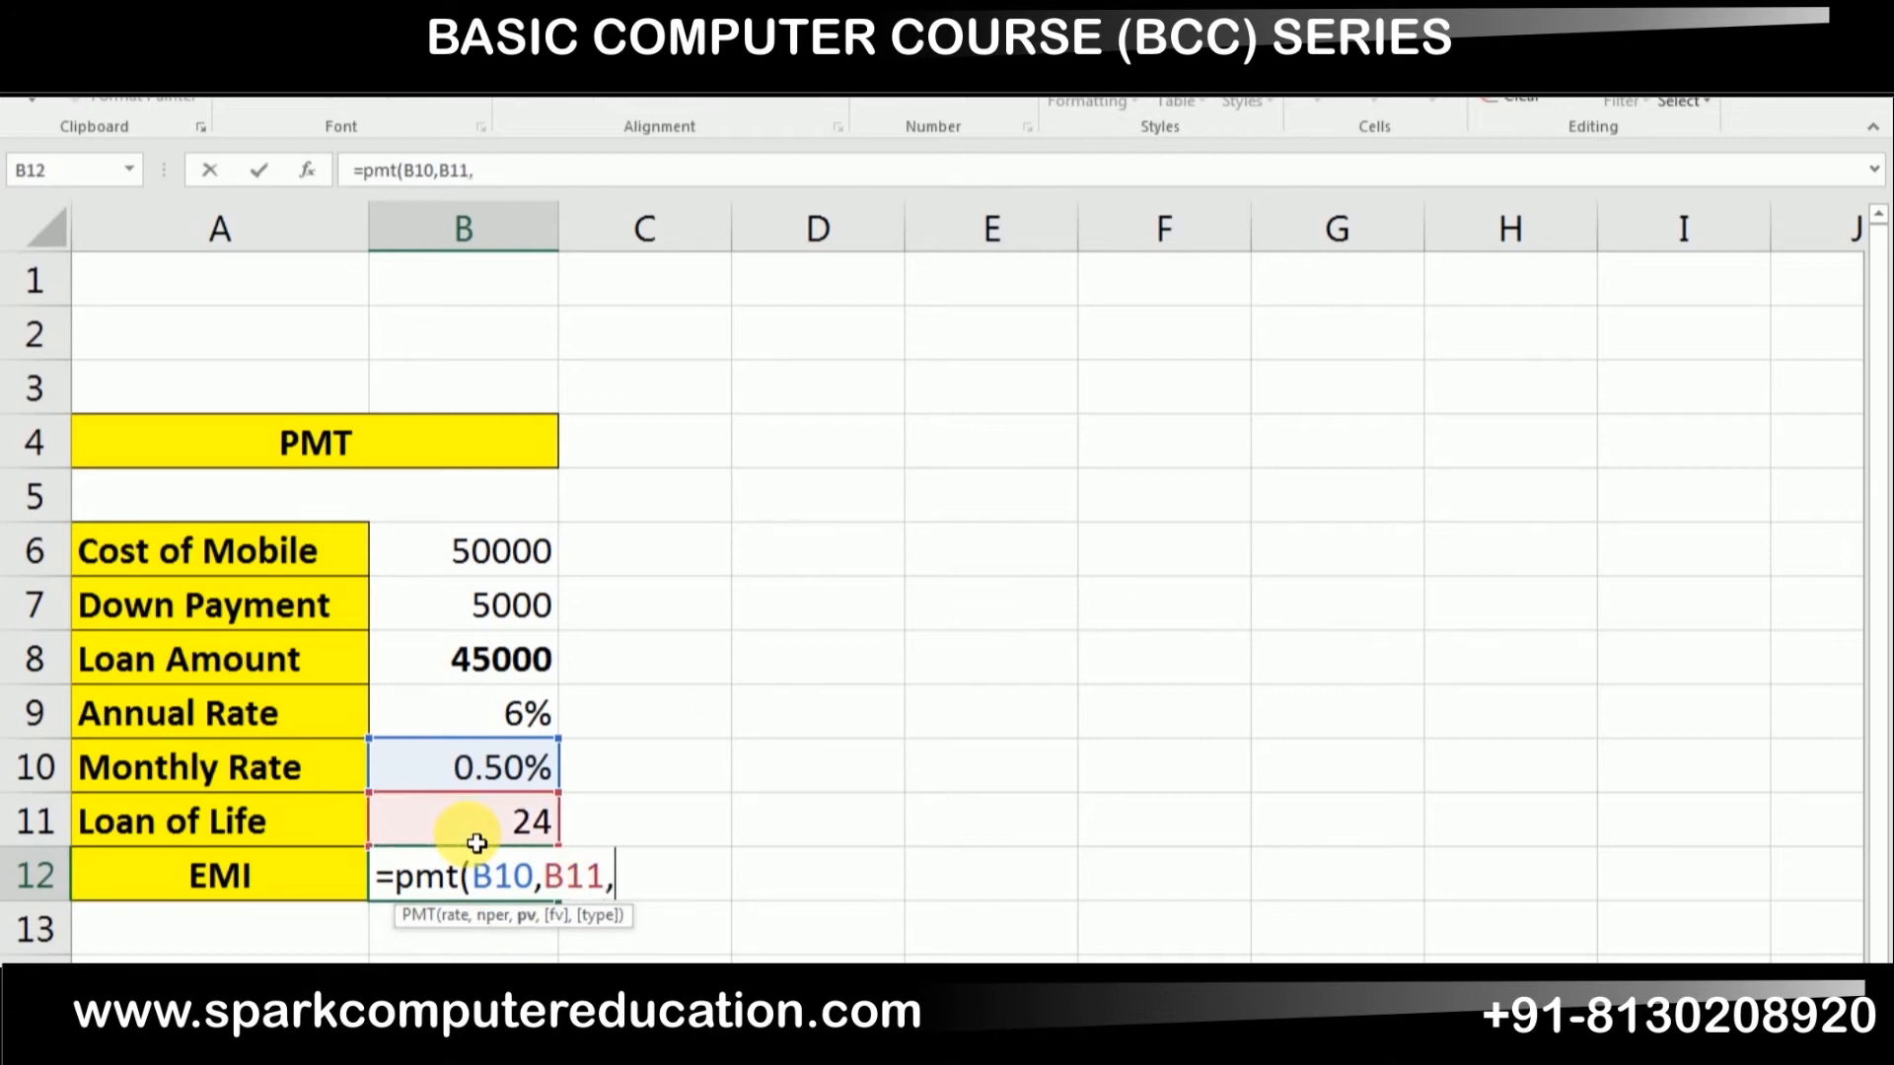
left_click(506, 677)
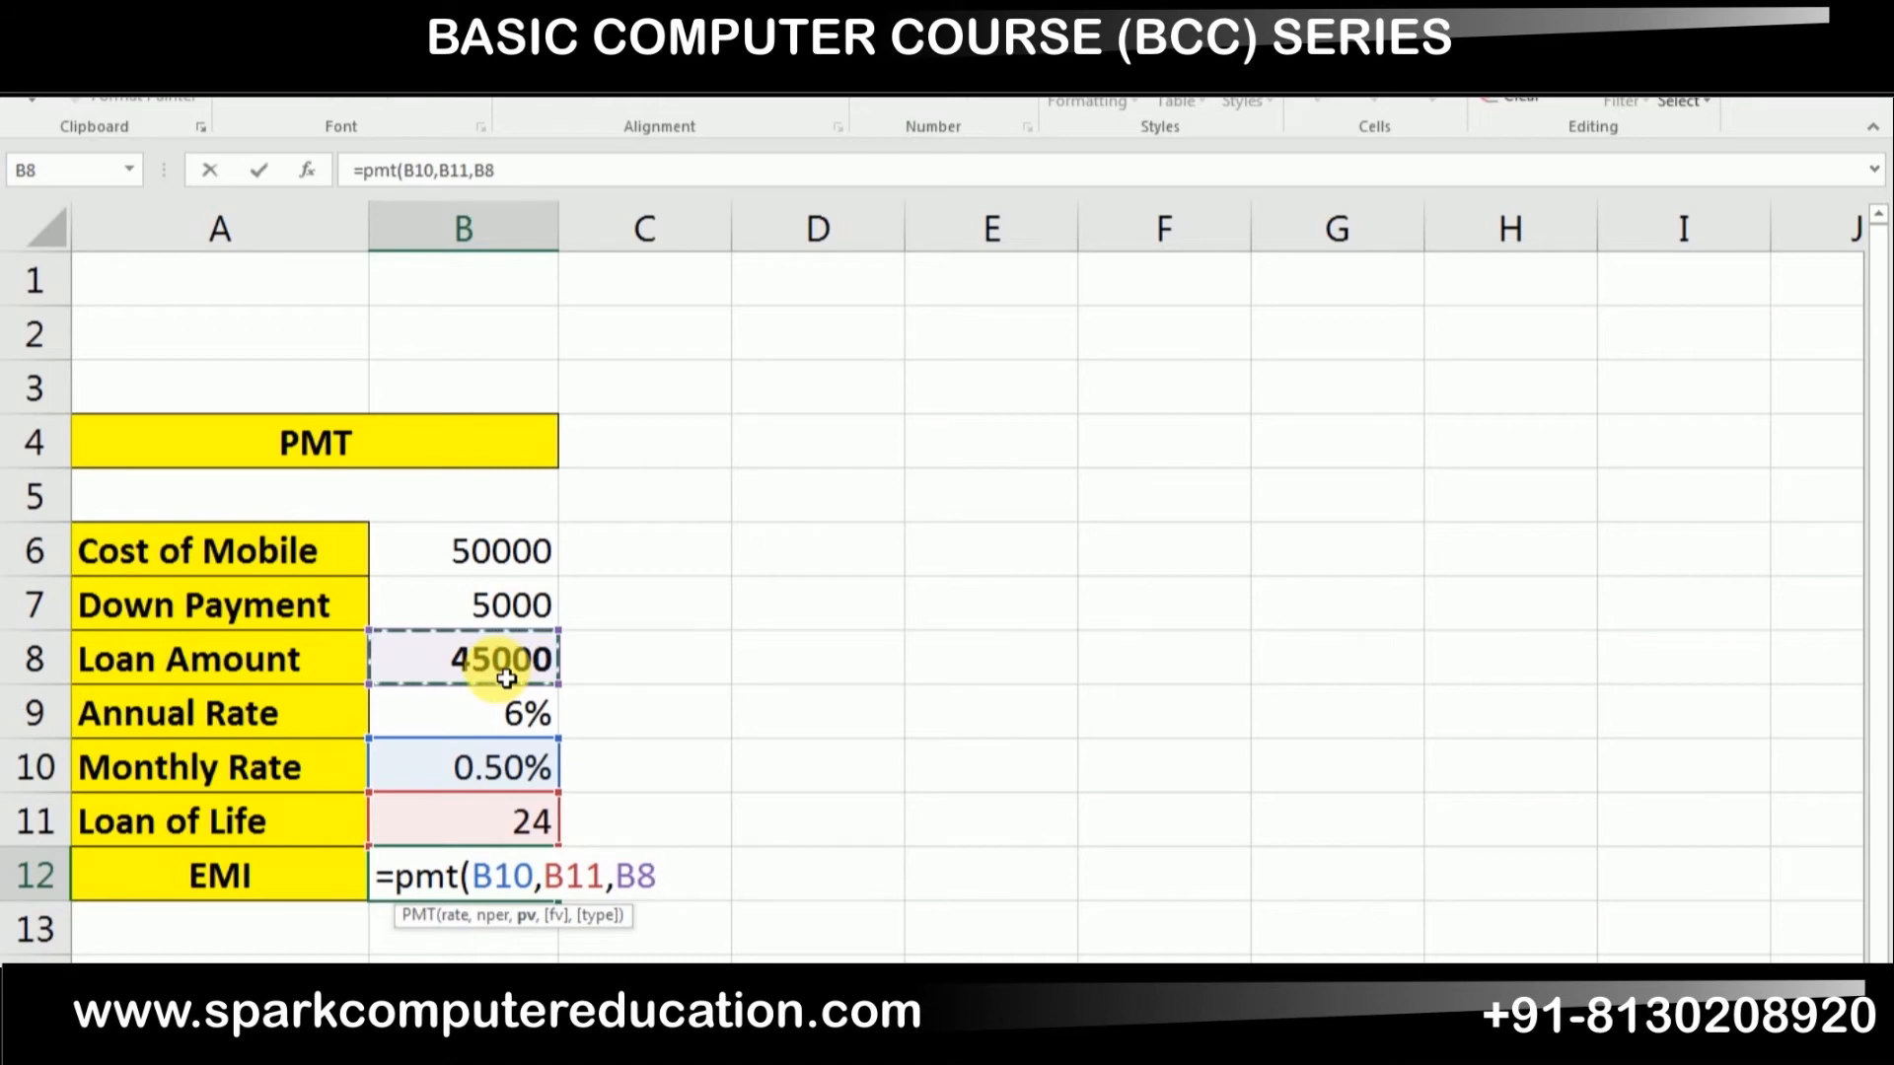
type(")")
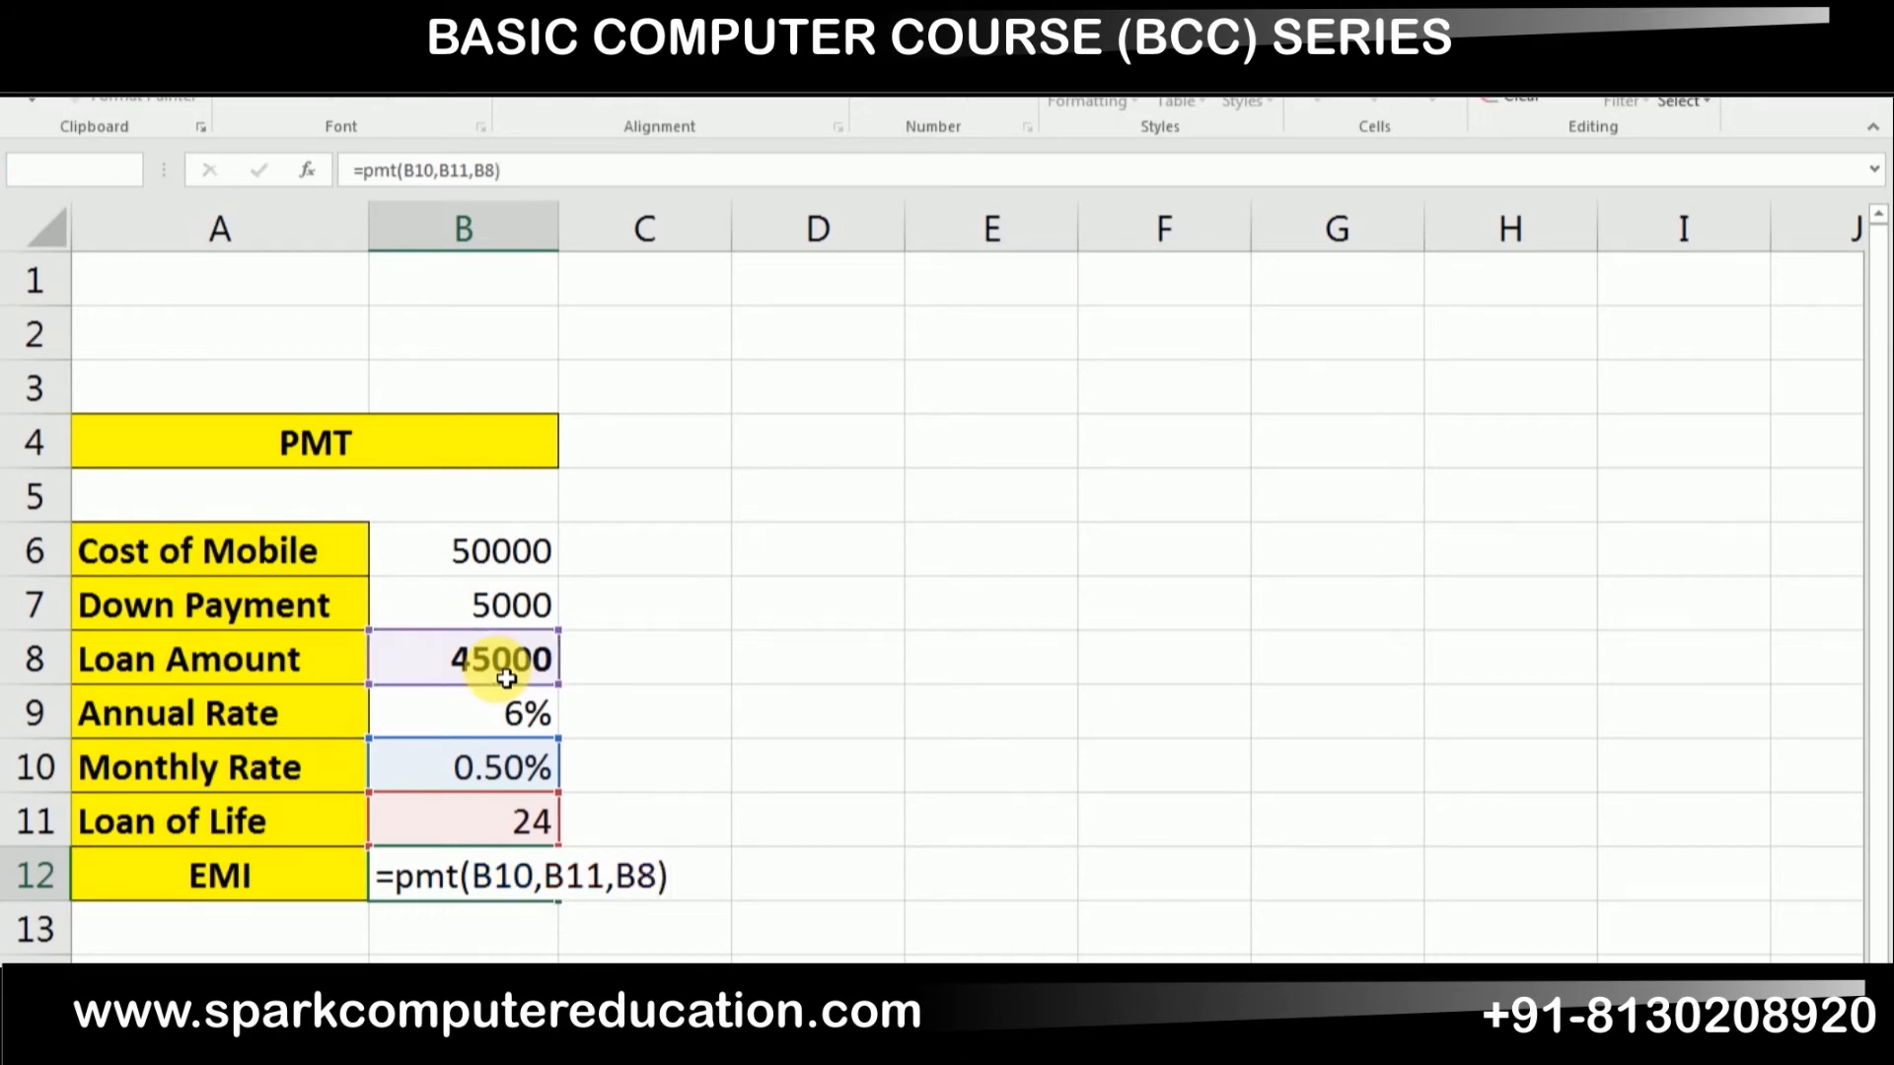
key("Return")
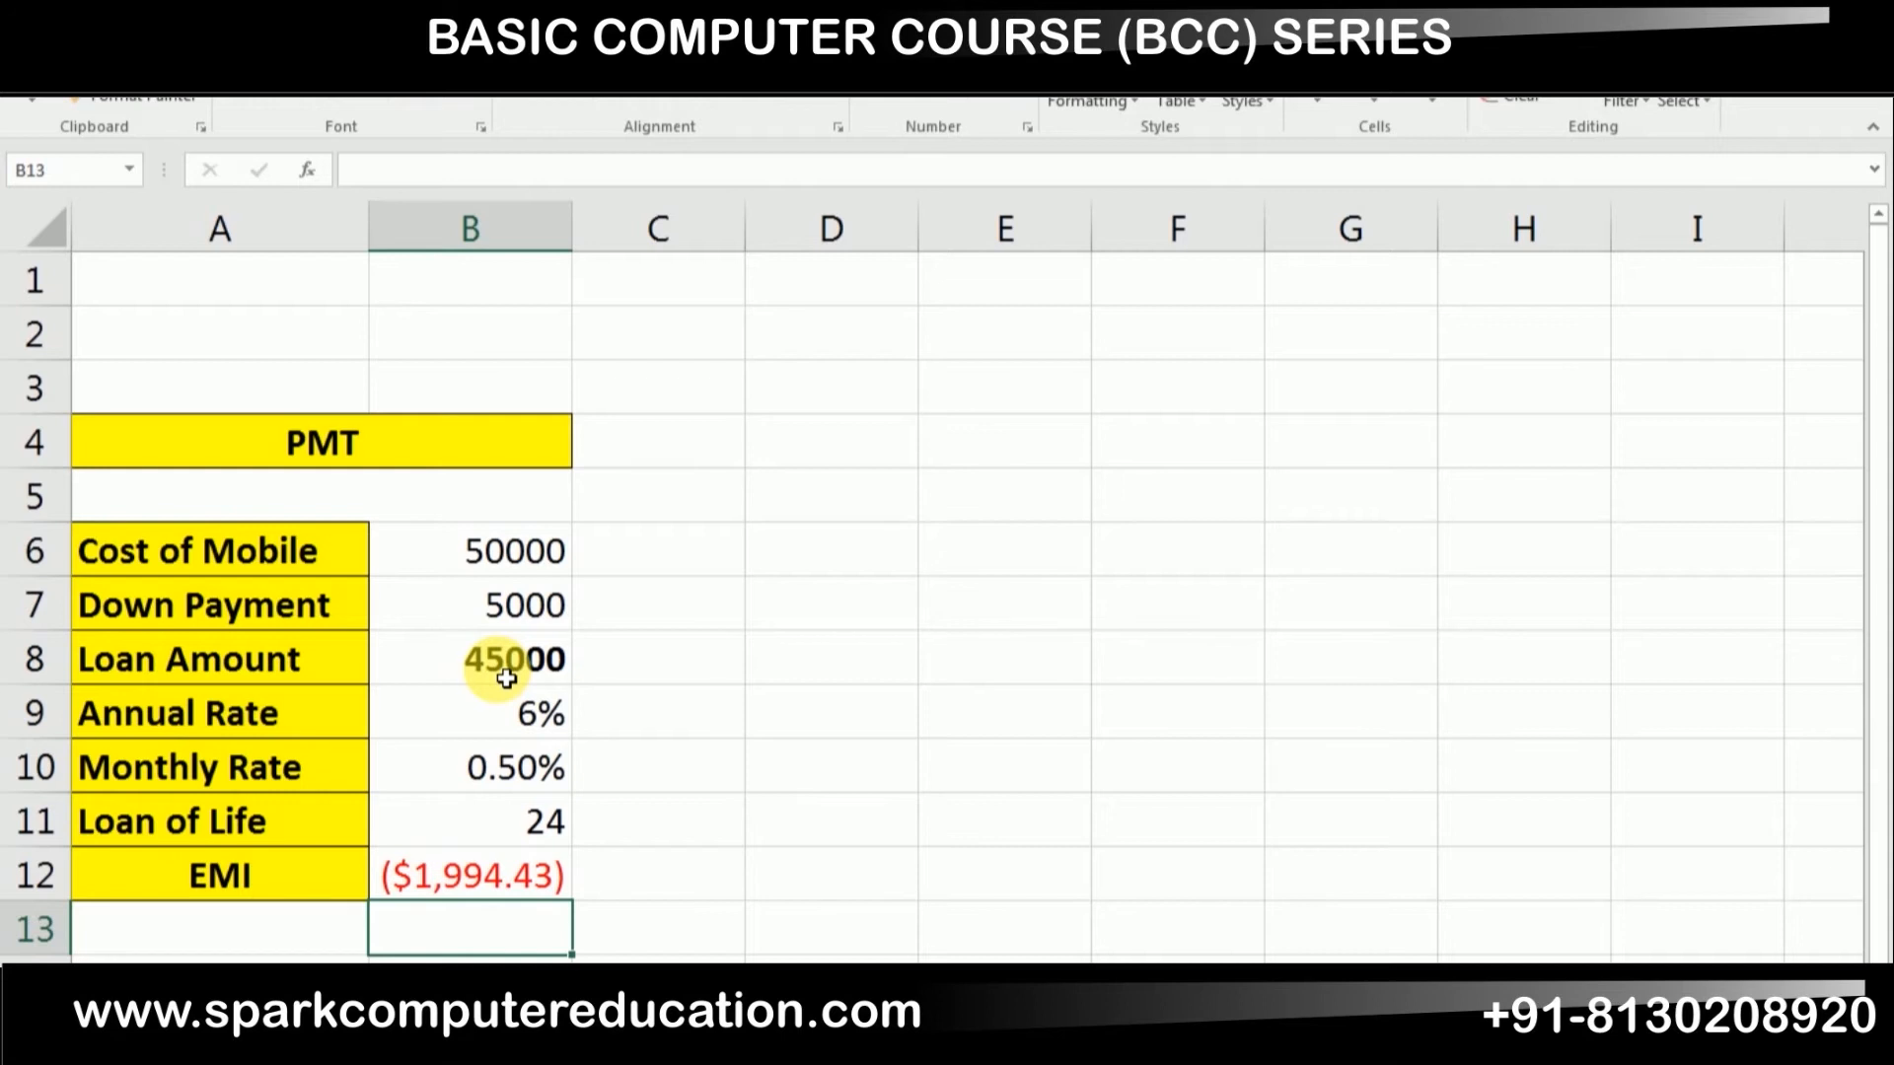
Calculate the total repayment below the EMI in B13 with the formula =1994*24.
type("=")
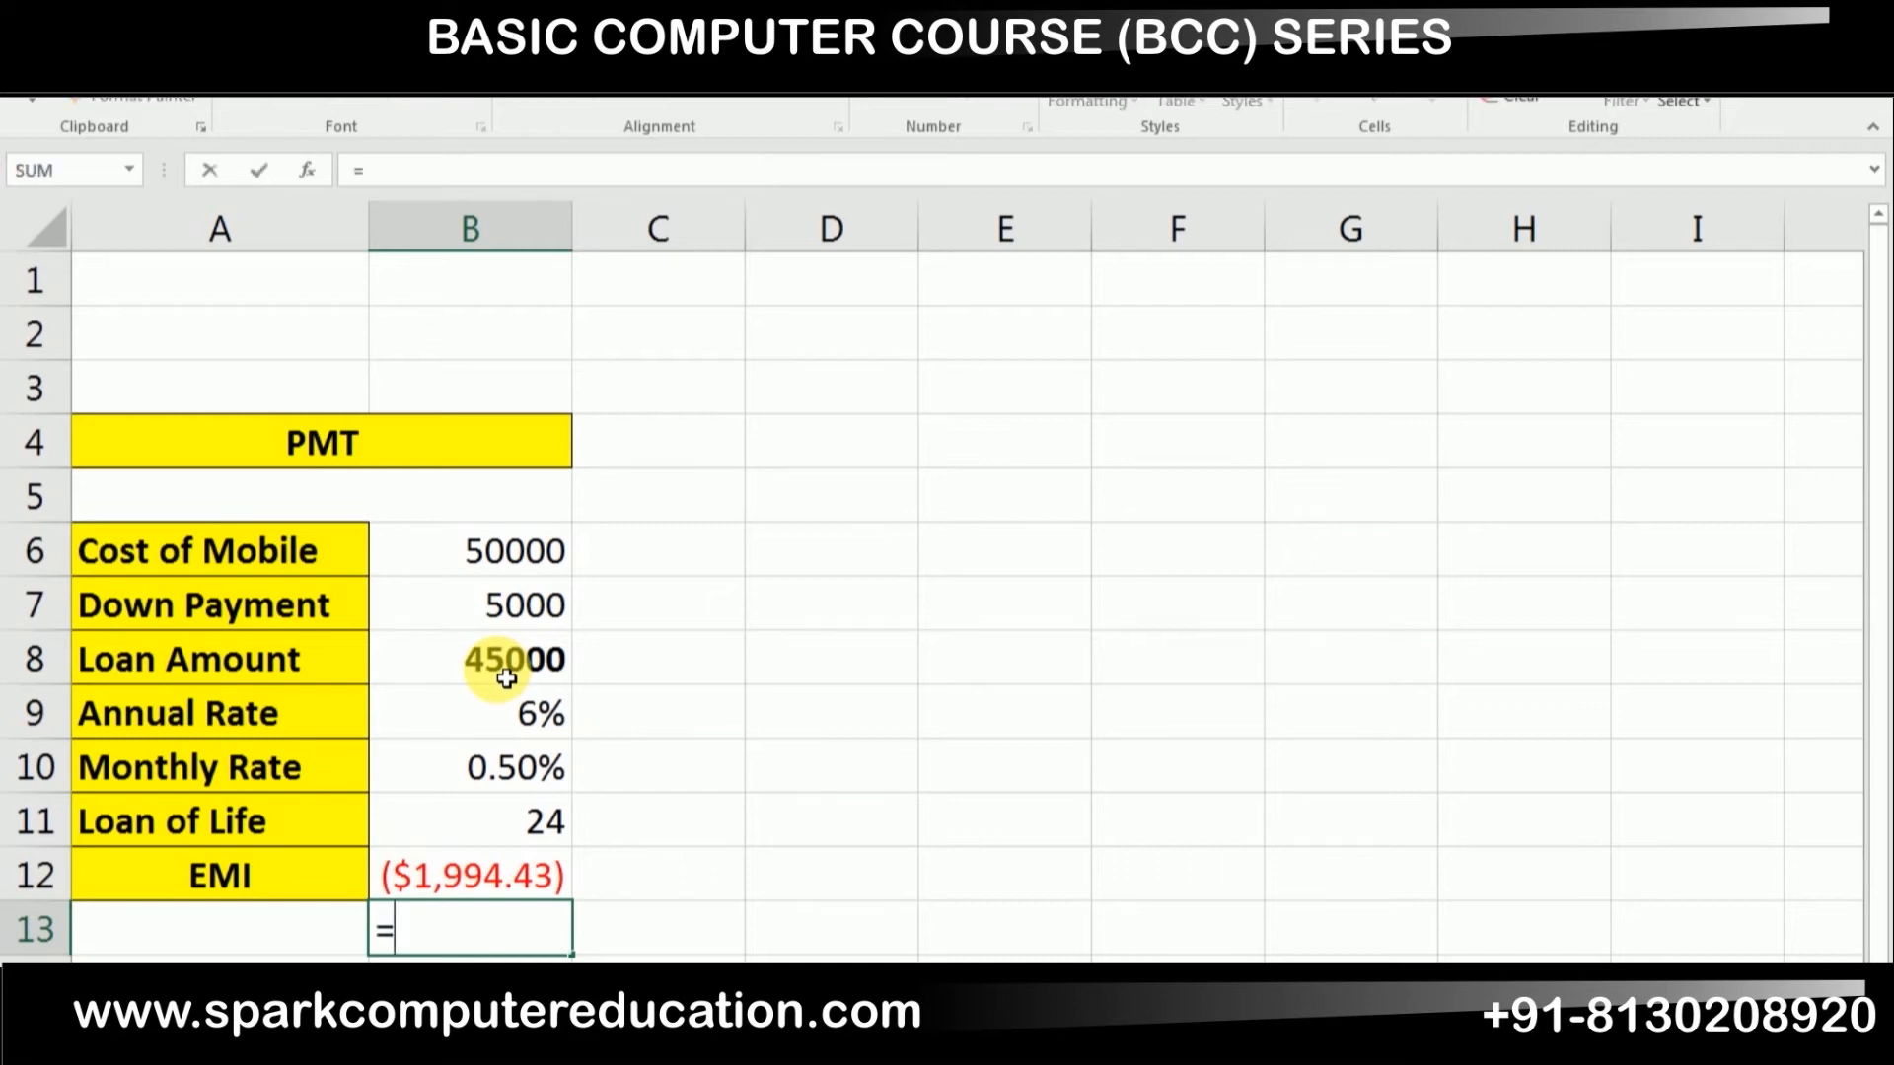
type("199")
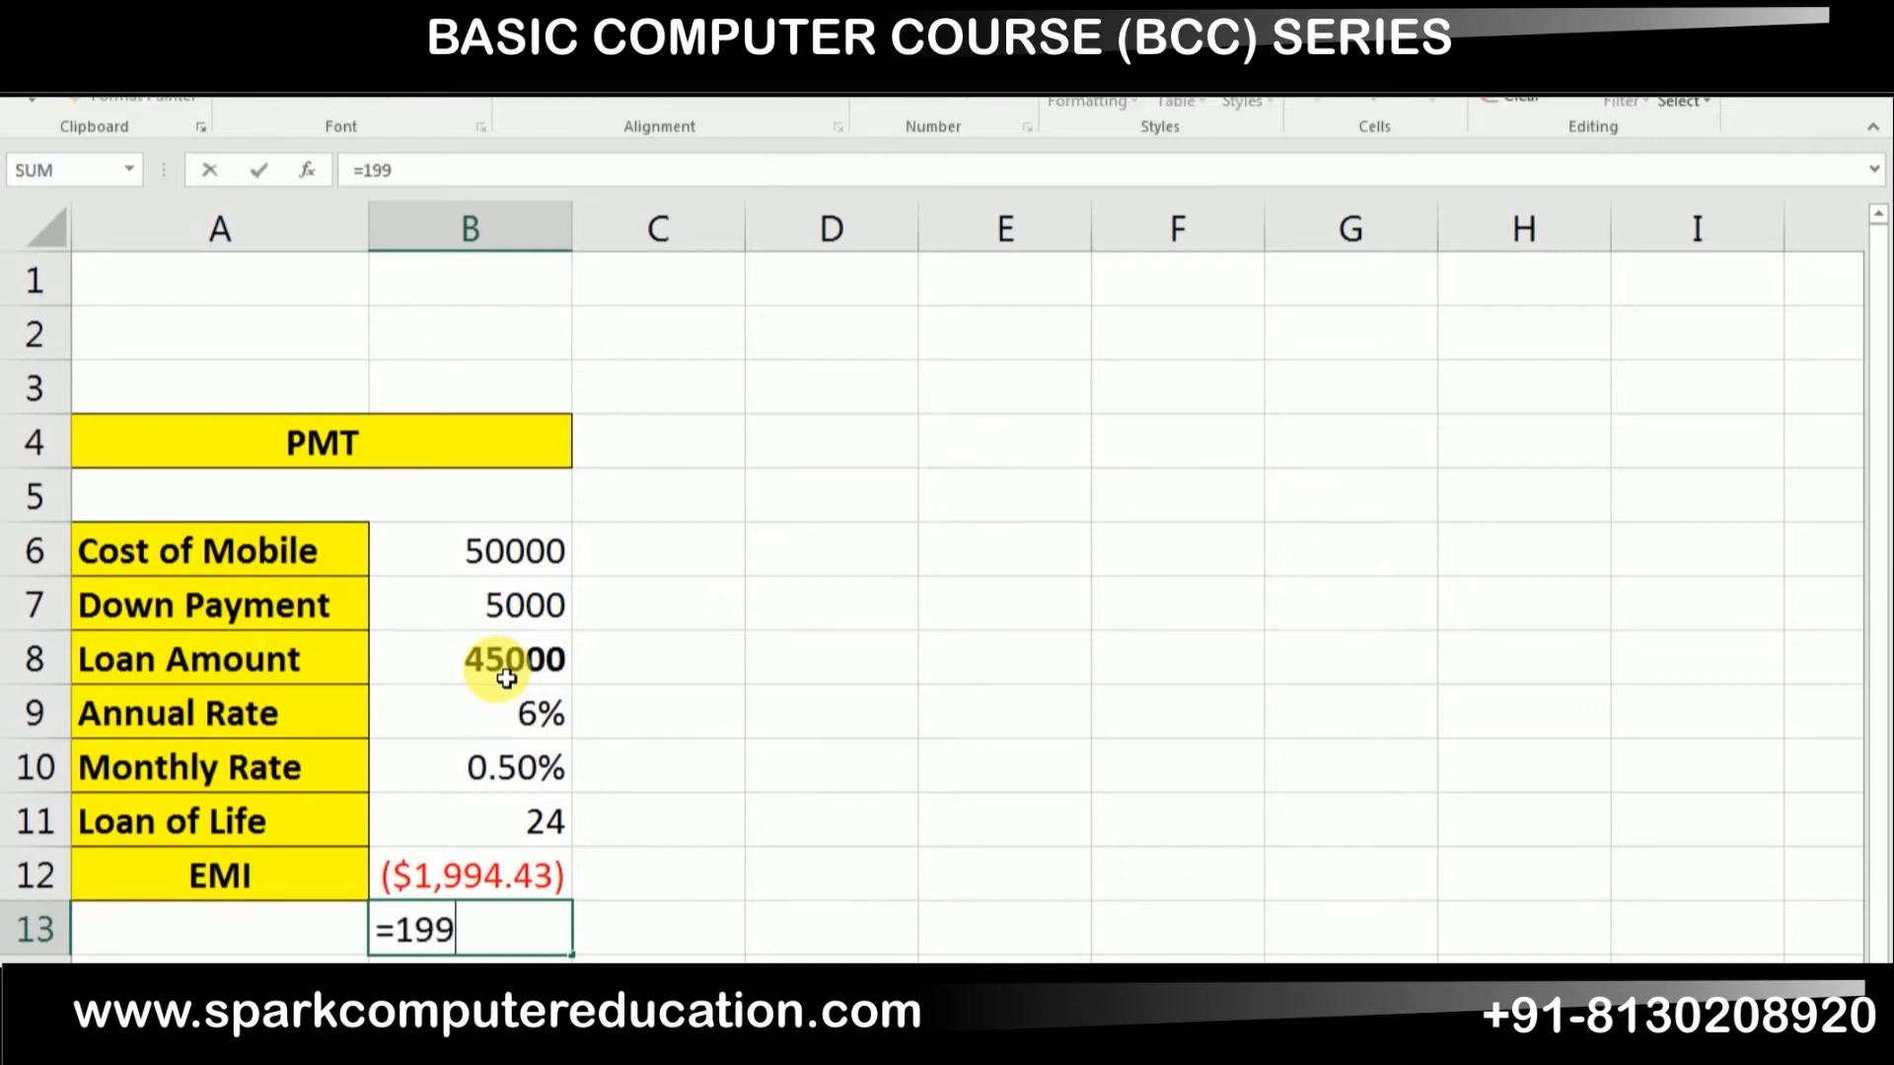
type("4*24")
key("Return")
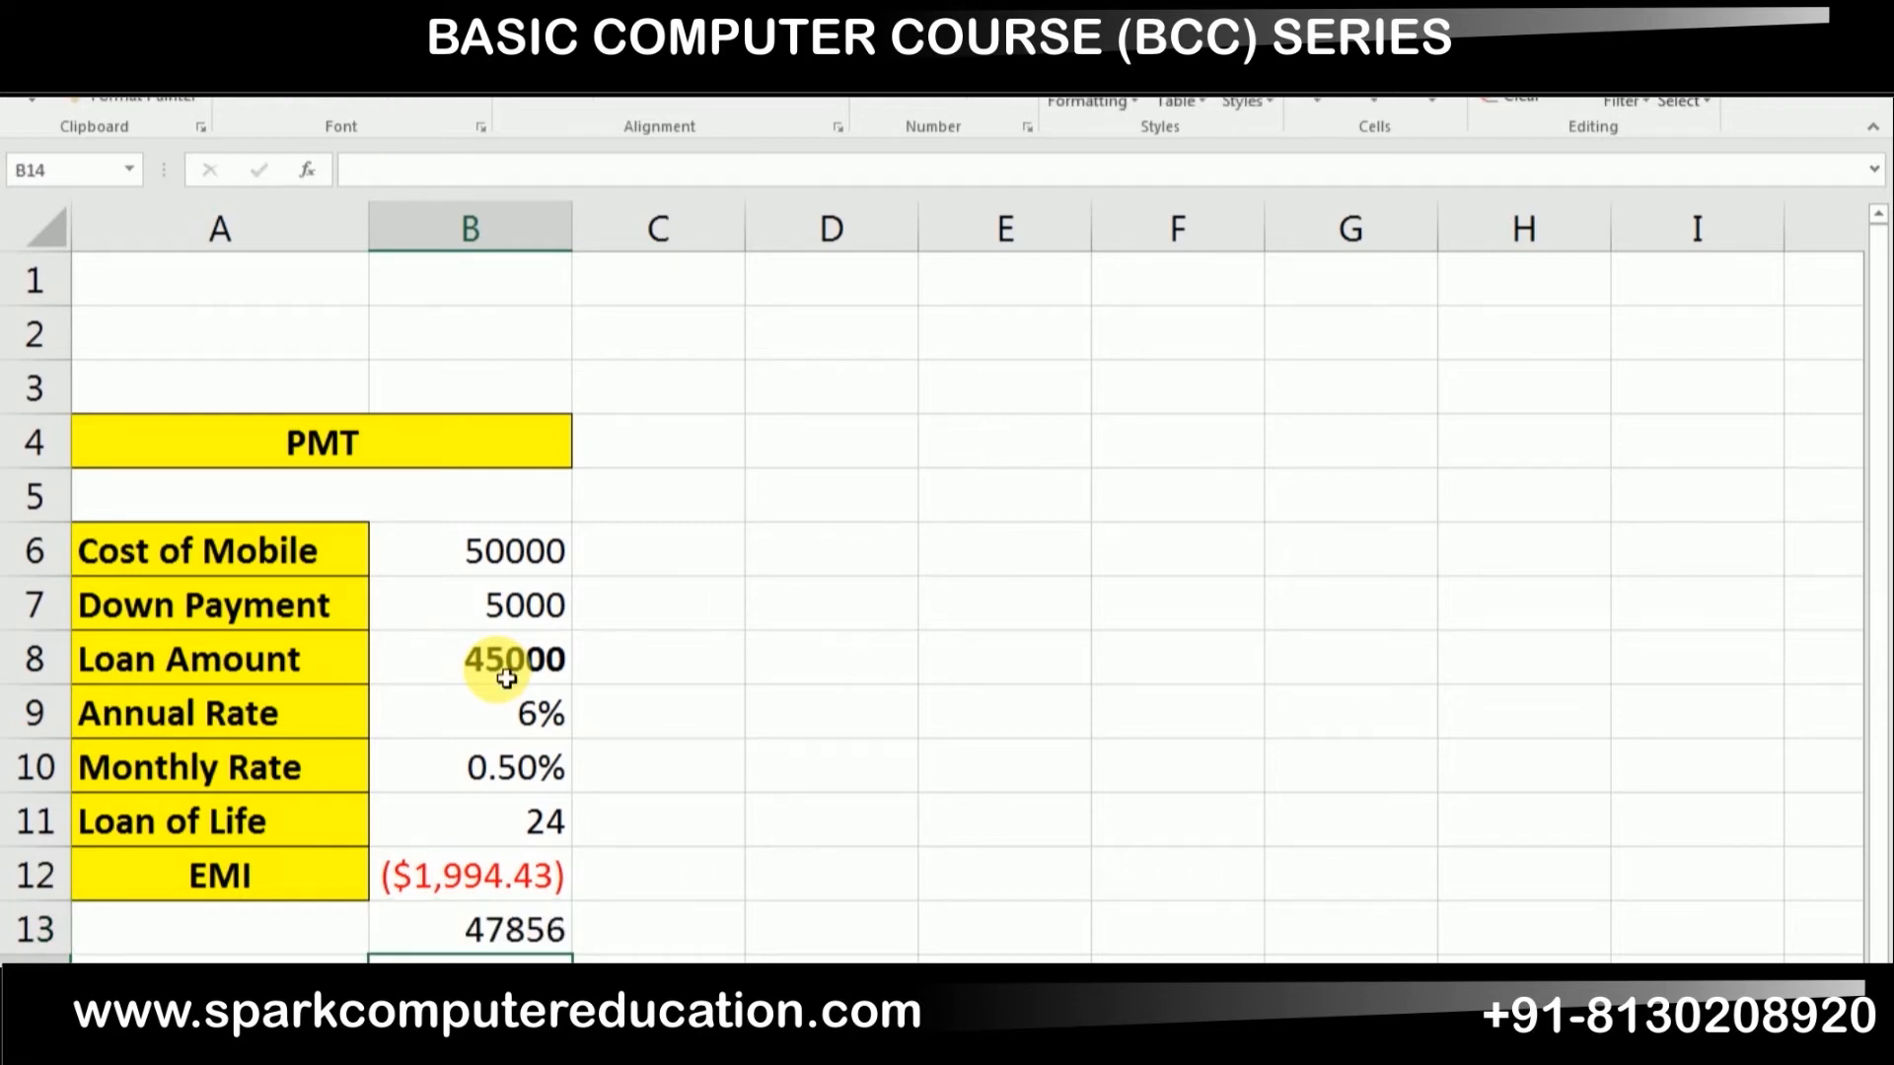
key("Right")
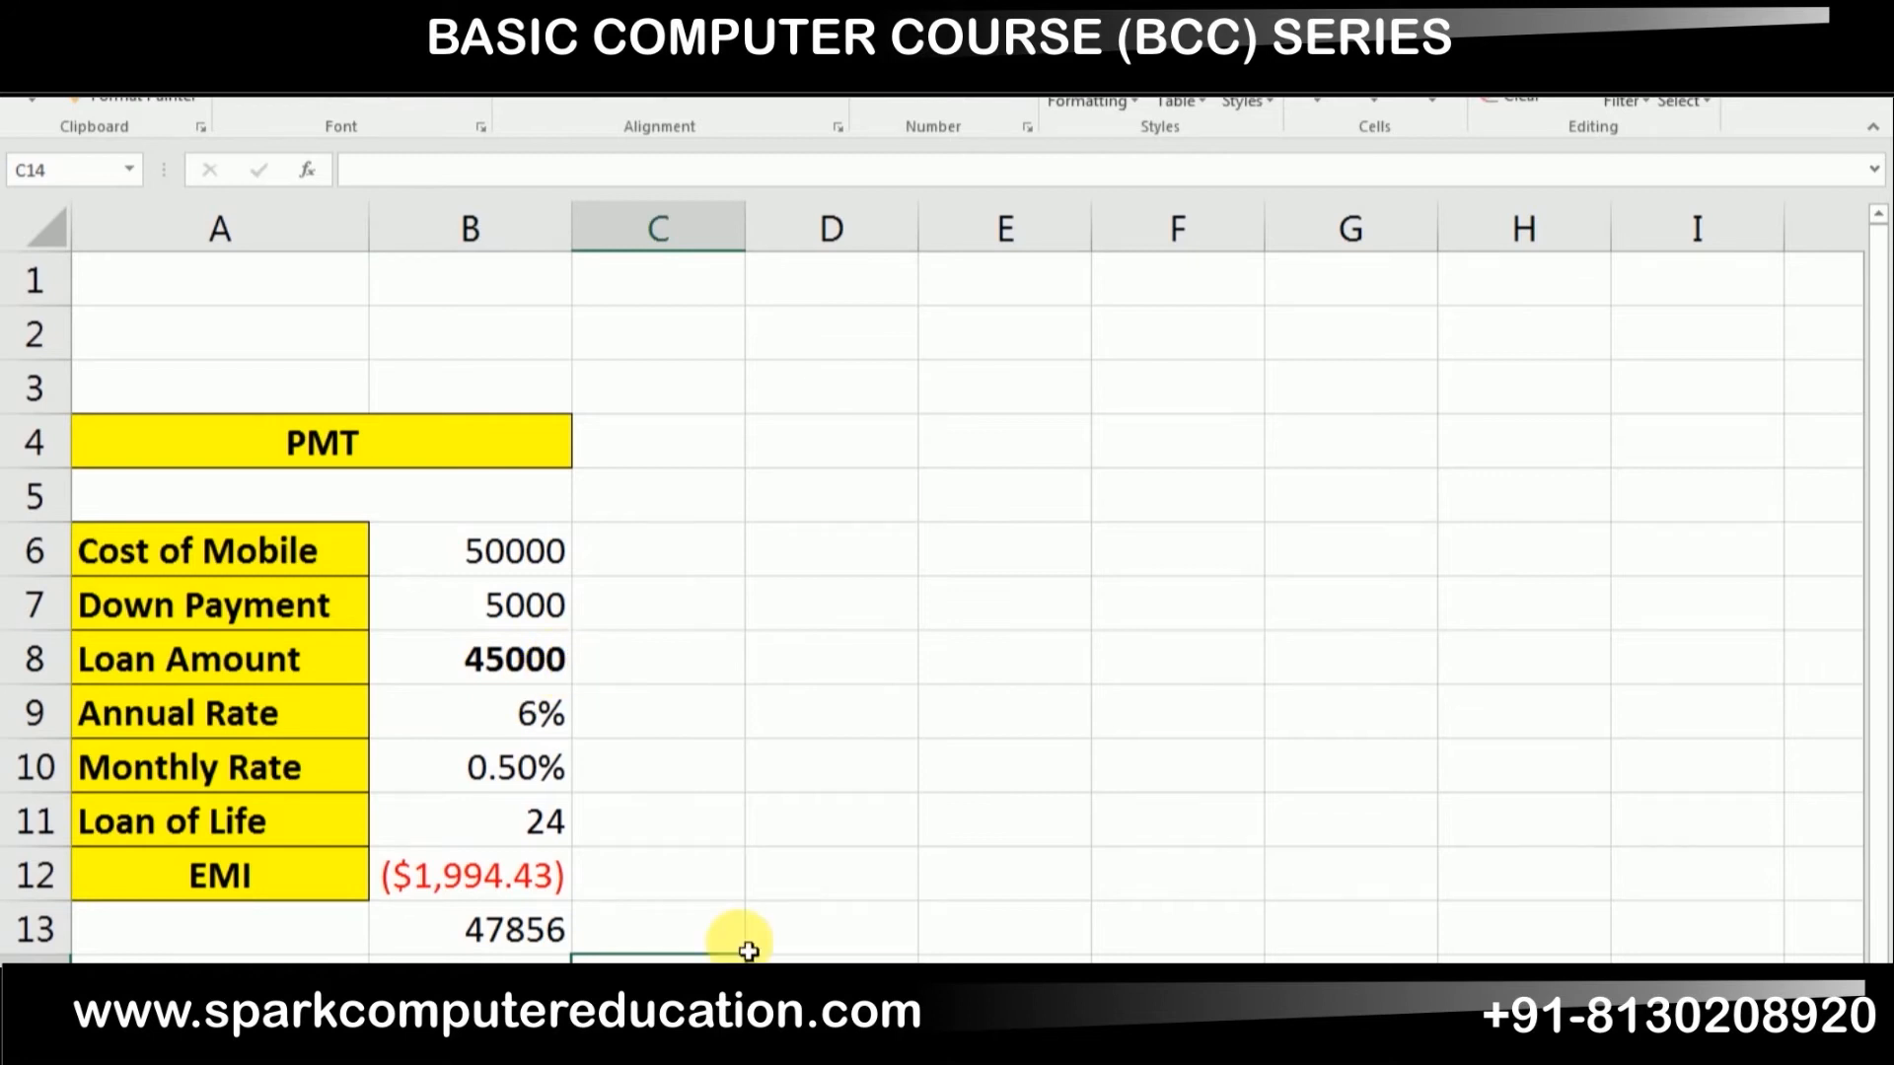
left_click(716, 937)
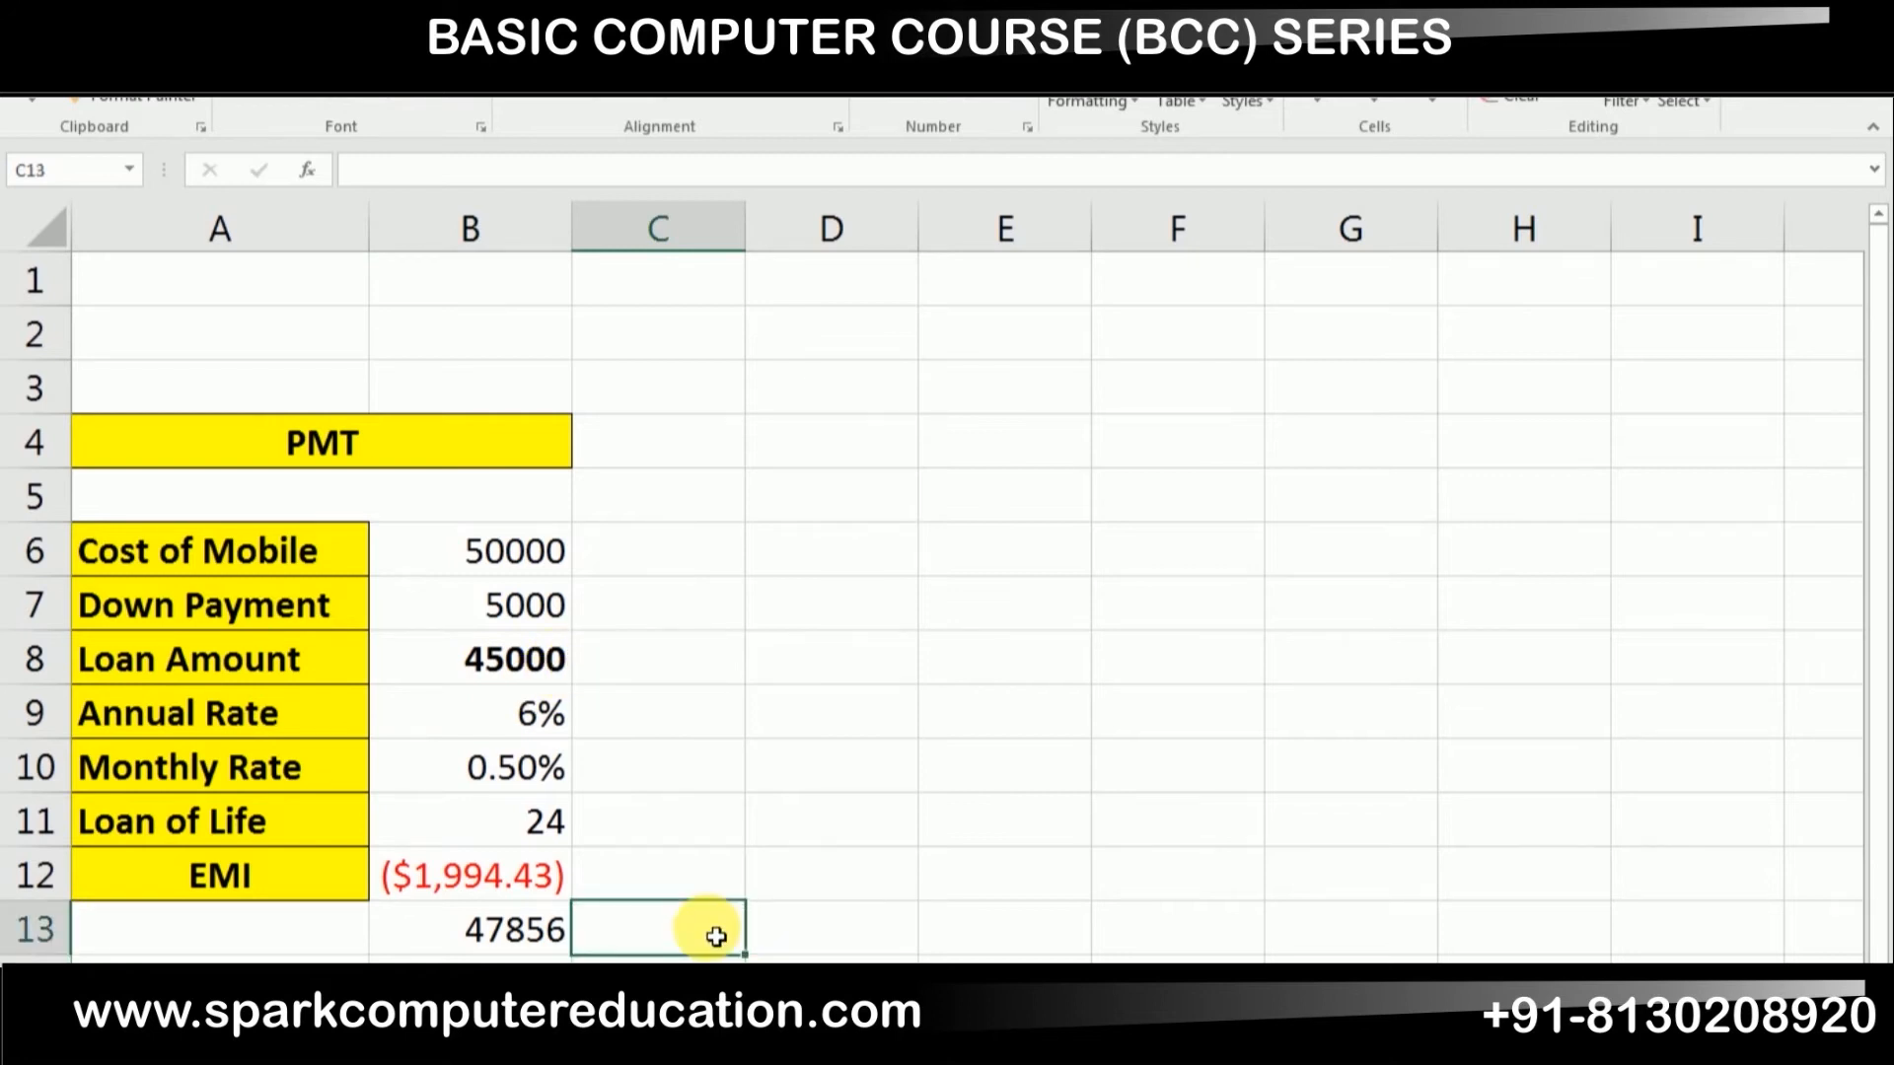
left_click(509, 935)
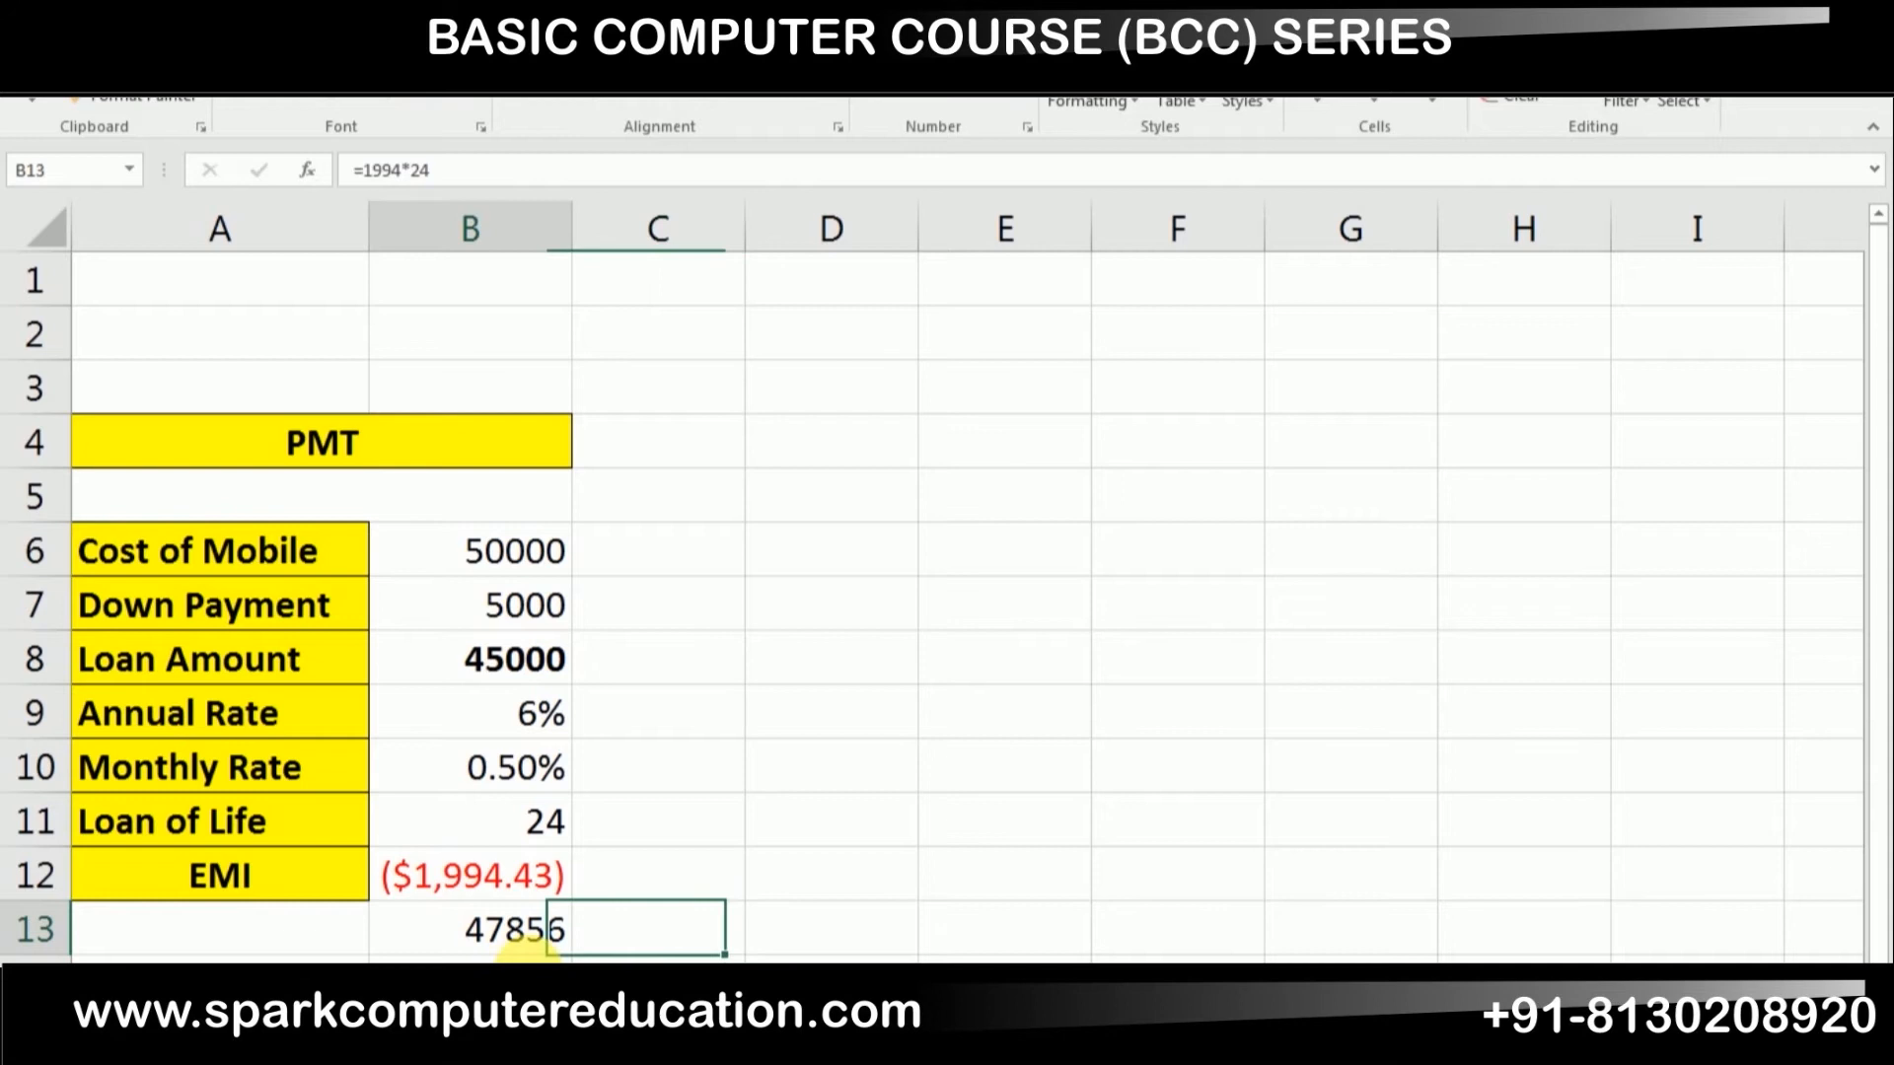
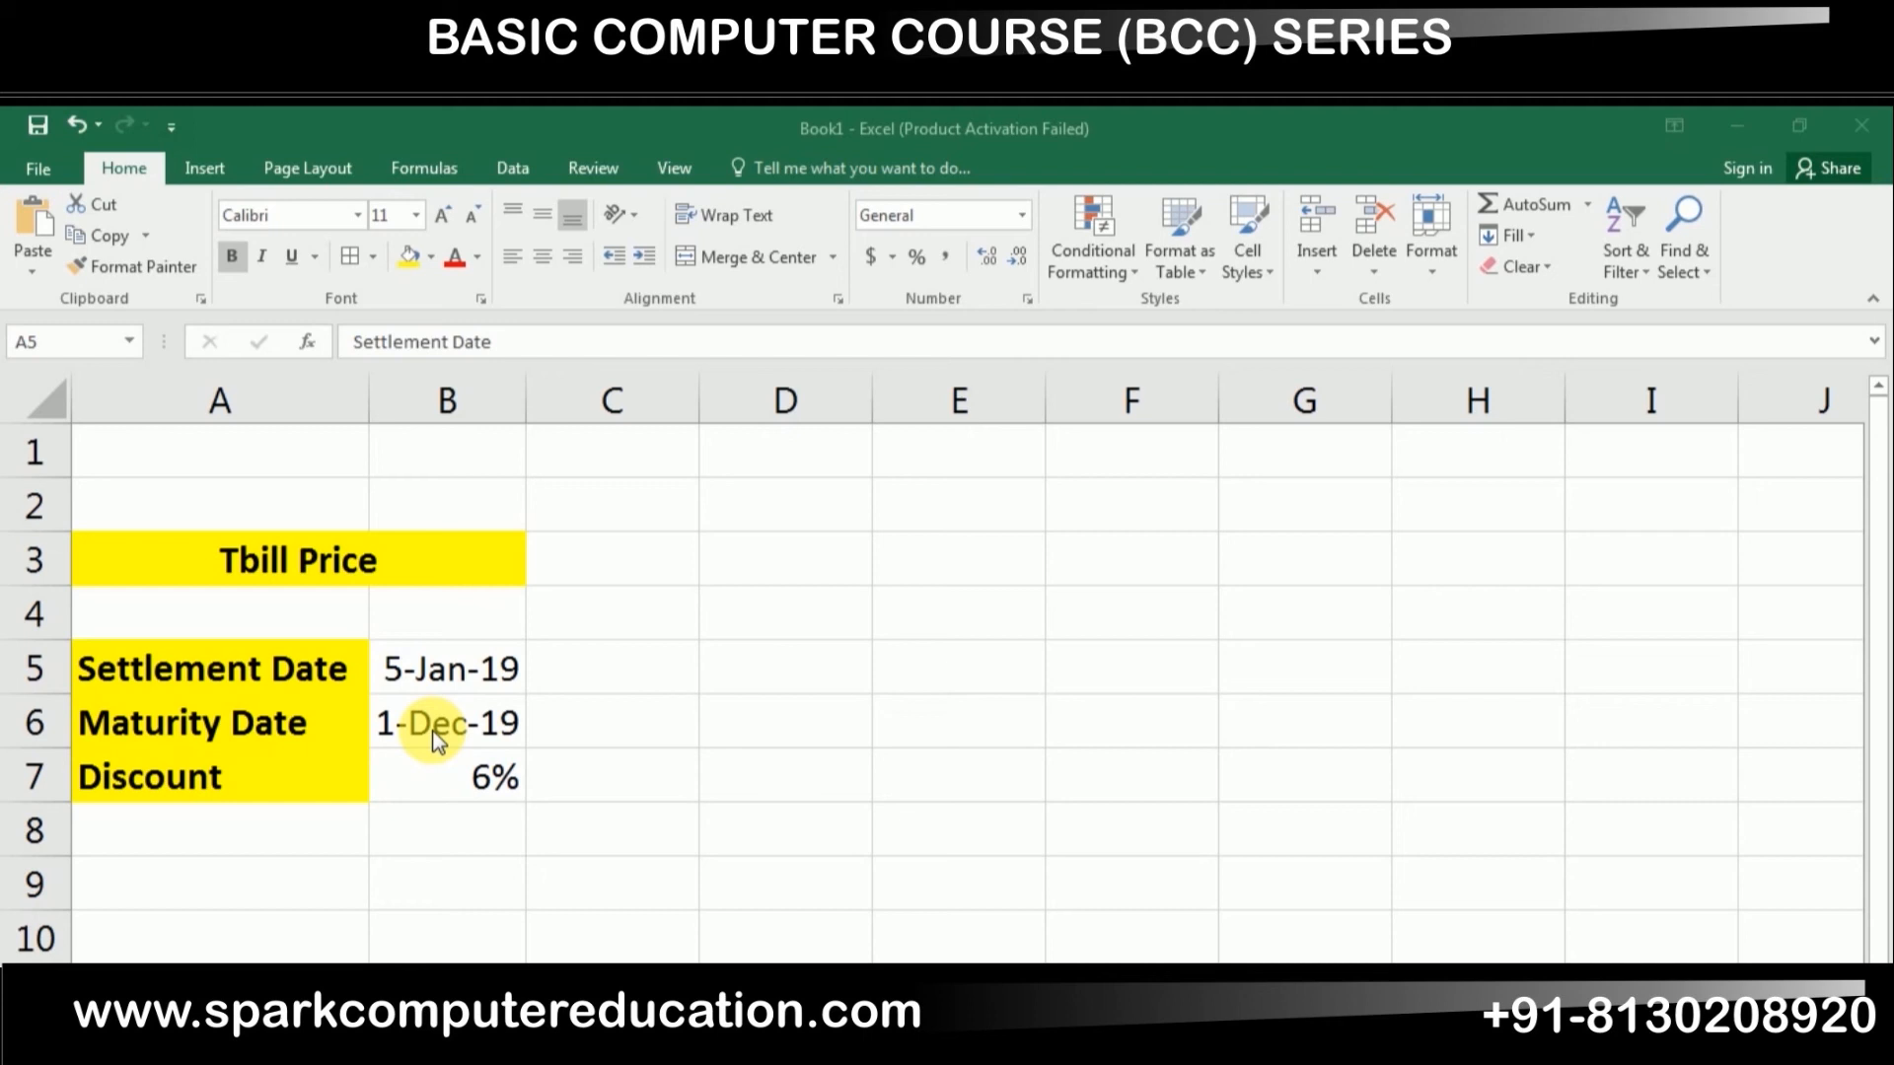
Change the Maturity Date in B6 of the Tbill Price table to 5/dec/2019.
left_click(439, 739)
type("5/dece")
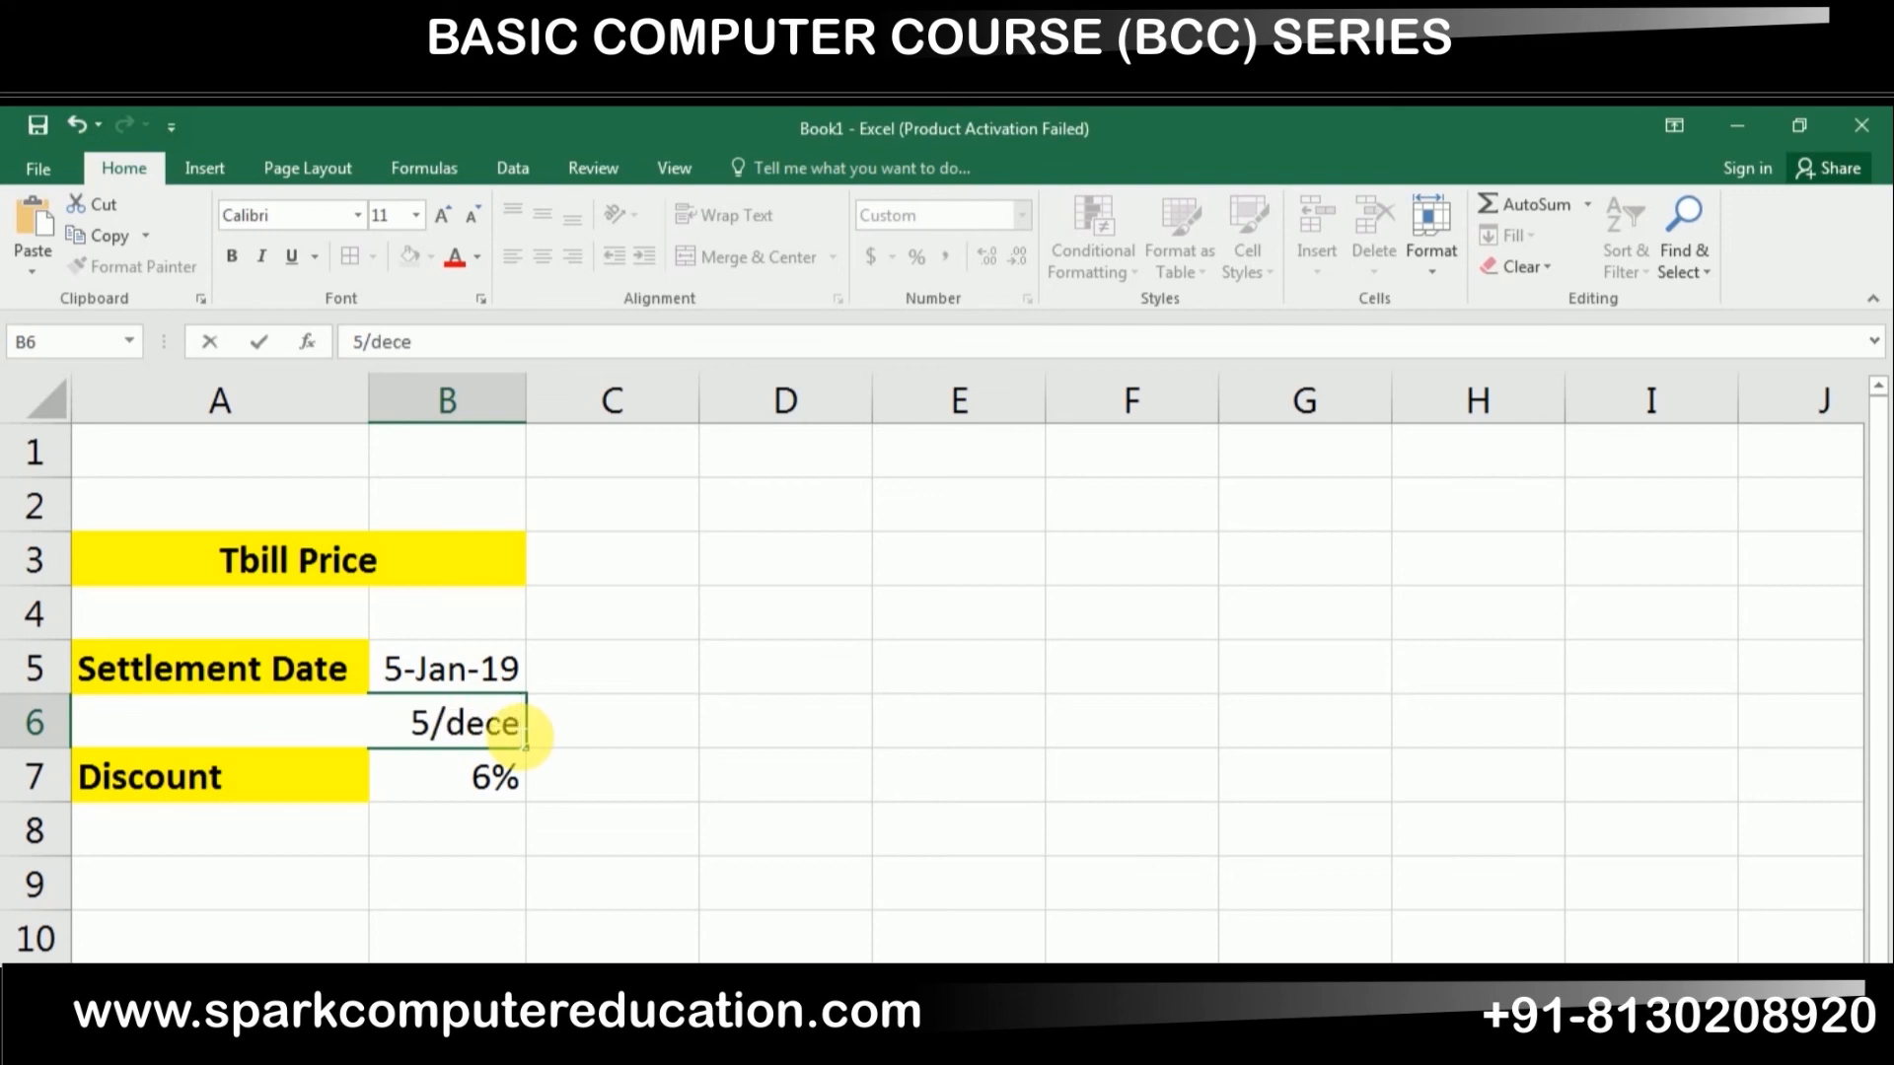
key("BackSpace")
type("/2")
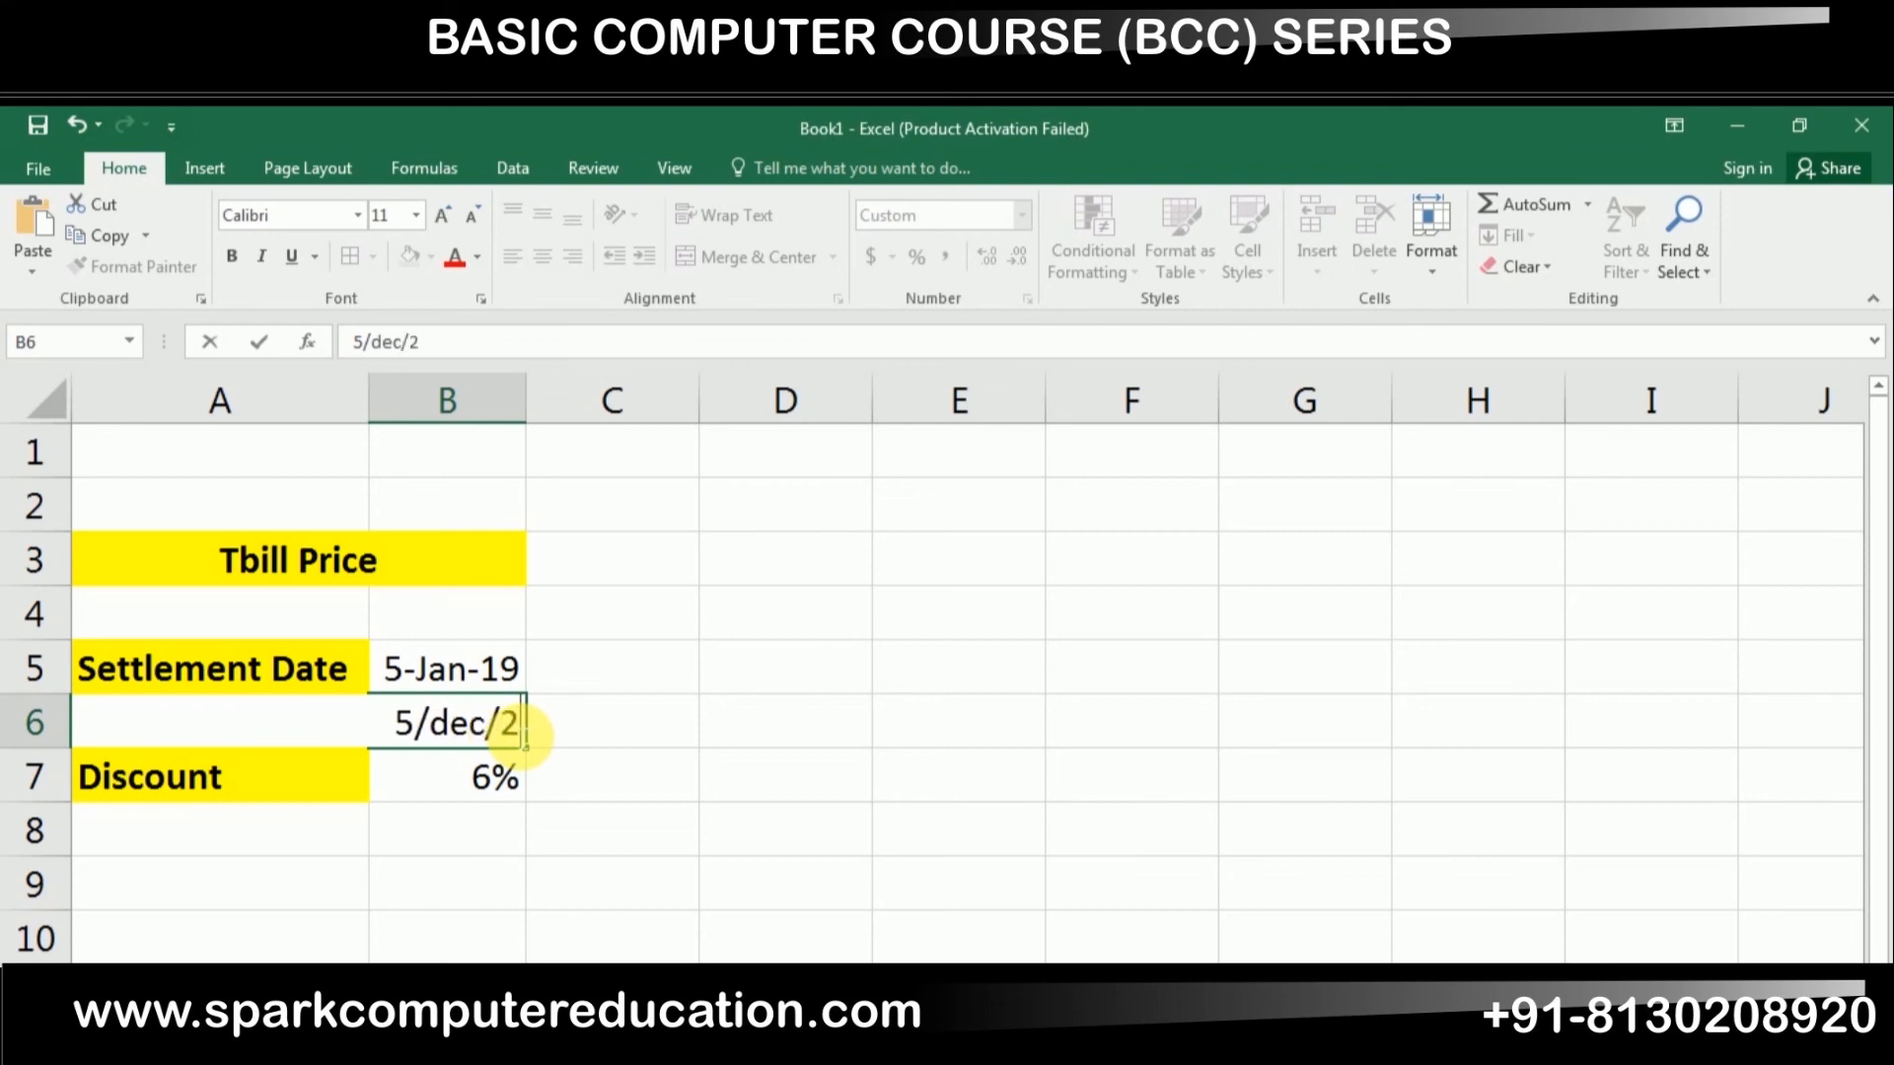
type("019")
key("Return")
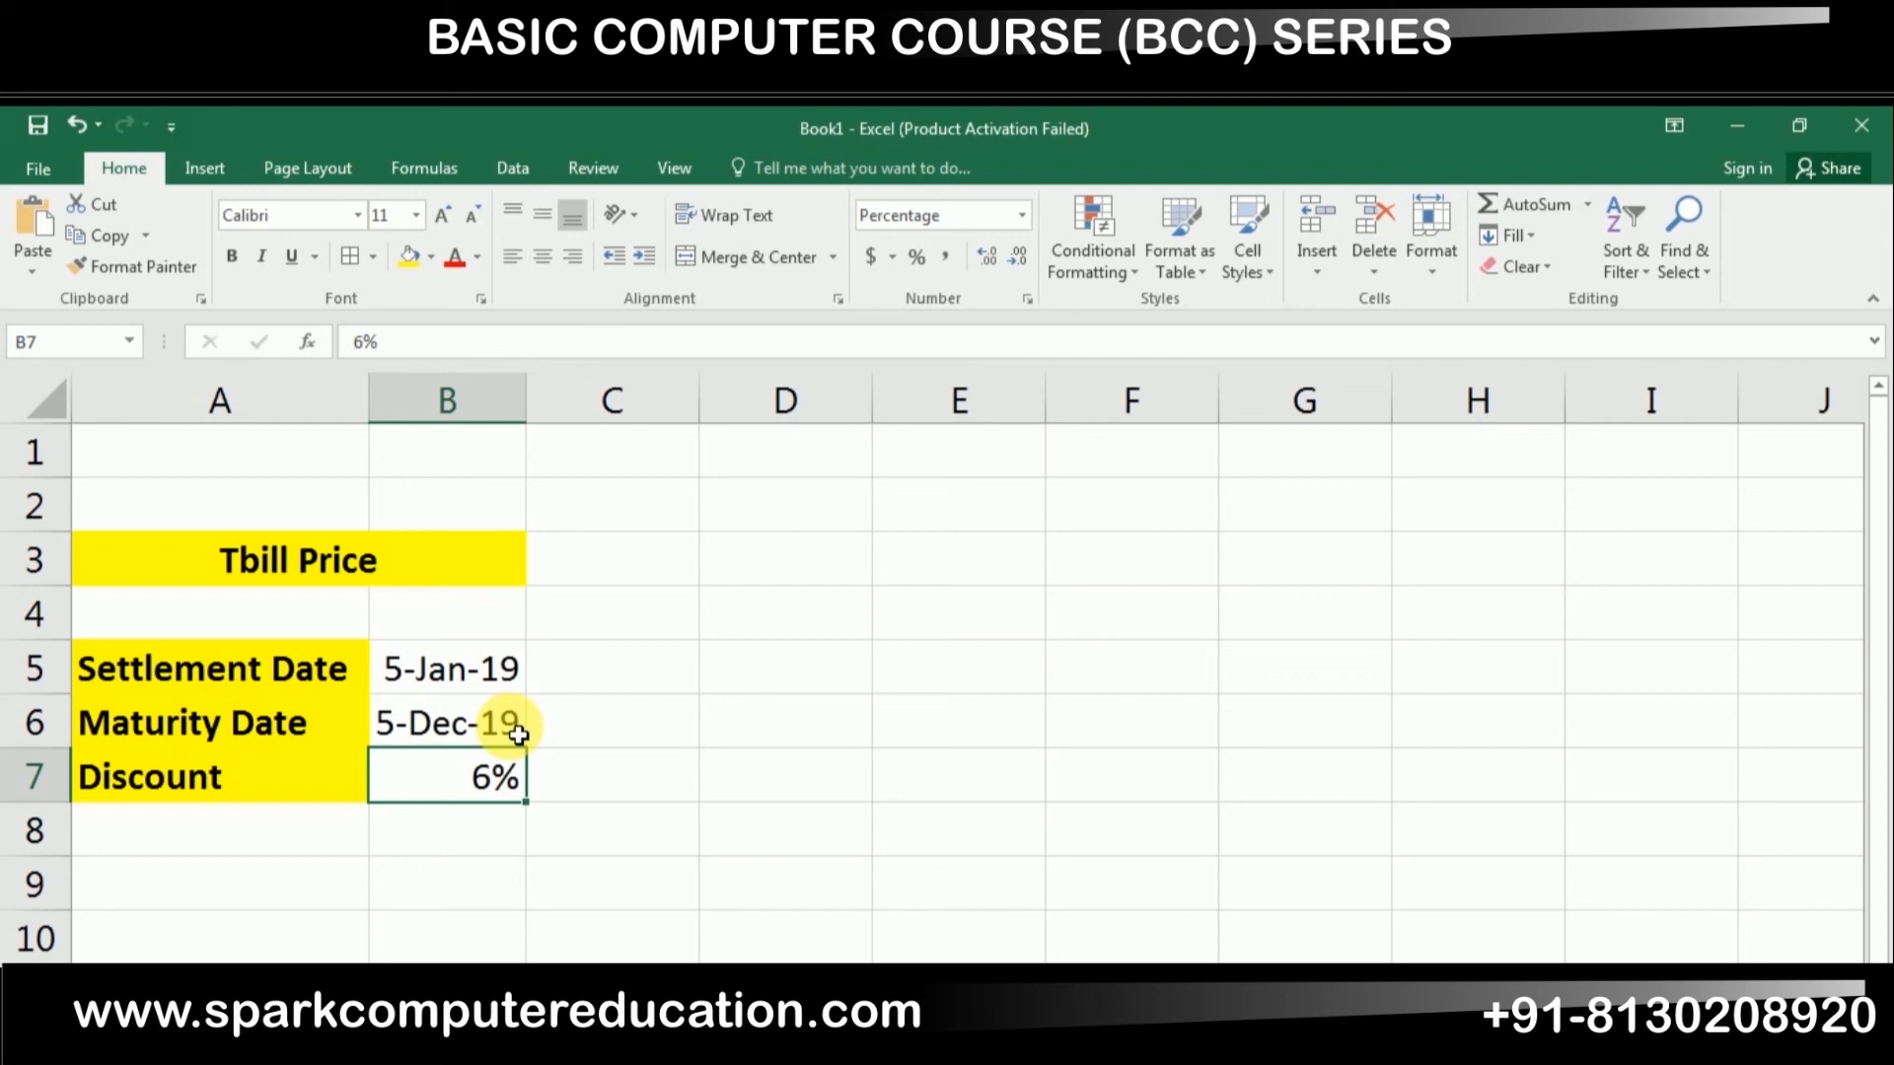
Calculate the treasury bill price in B9 with =TBILLPRICE(B5,B6,B7), using the settlement date, maturity date and discount.
key("Down")
key("Down")
type("=tbi")
key("Down")
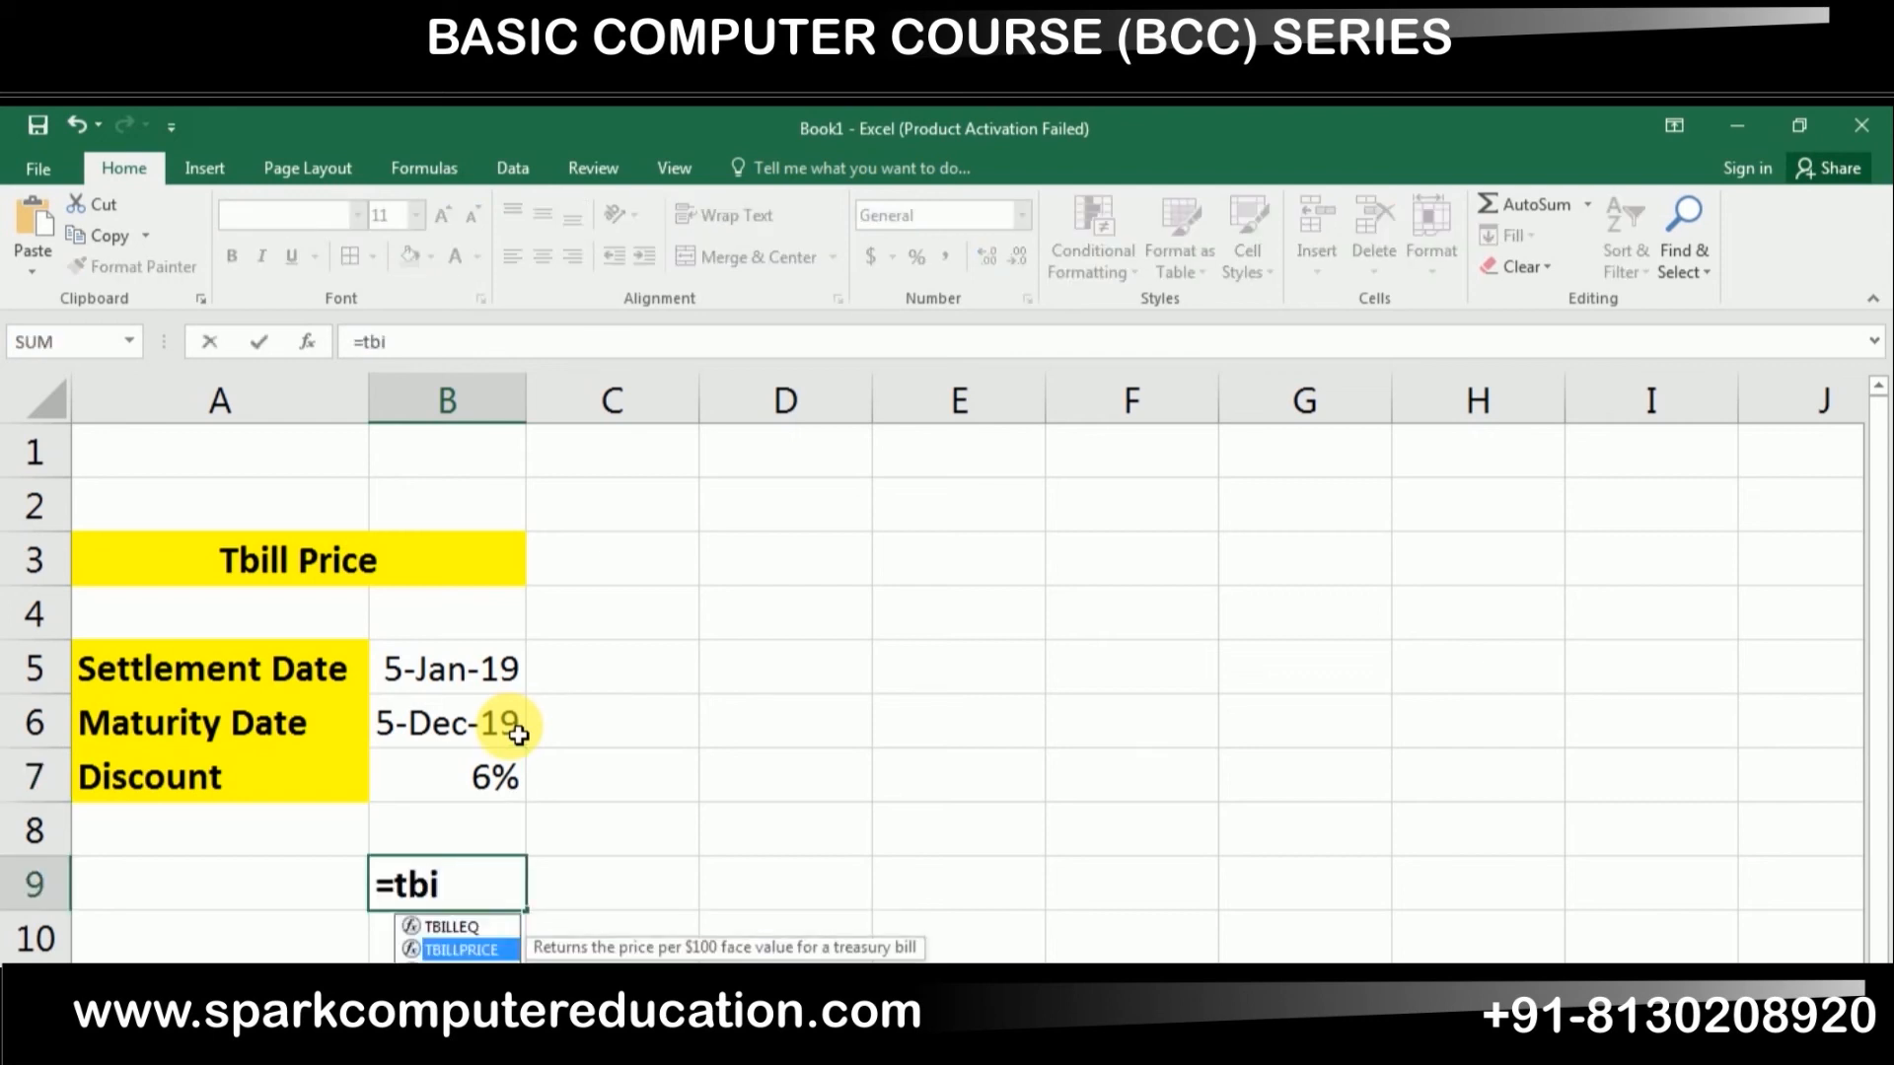
key("Tab")
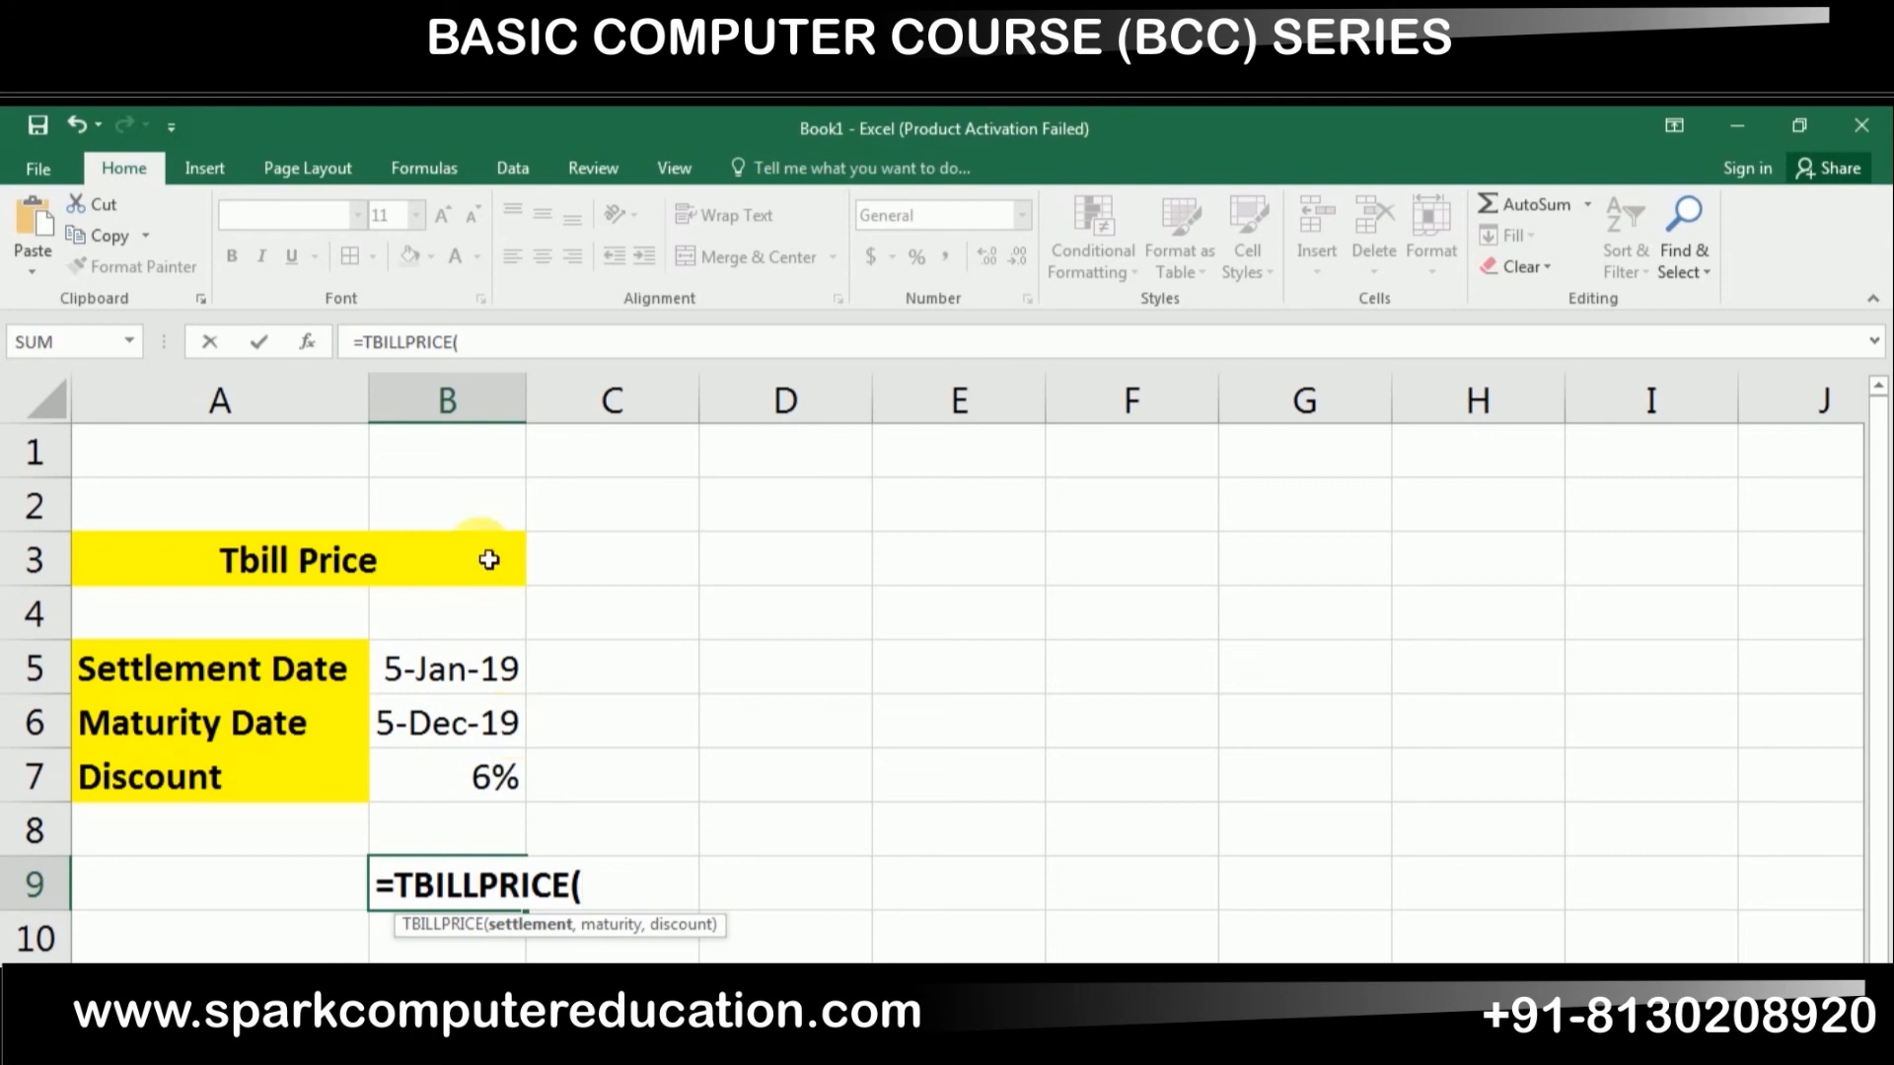
left_click(468, 667)
type(",")
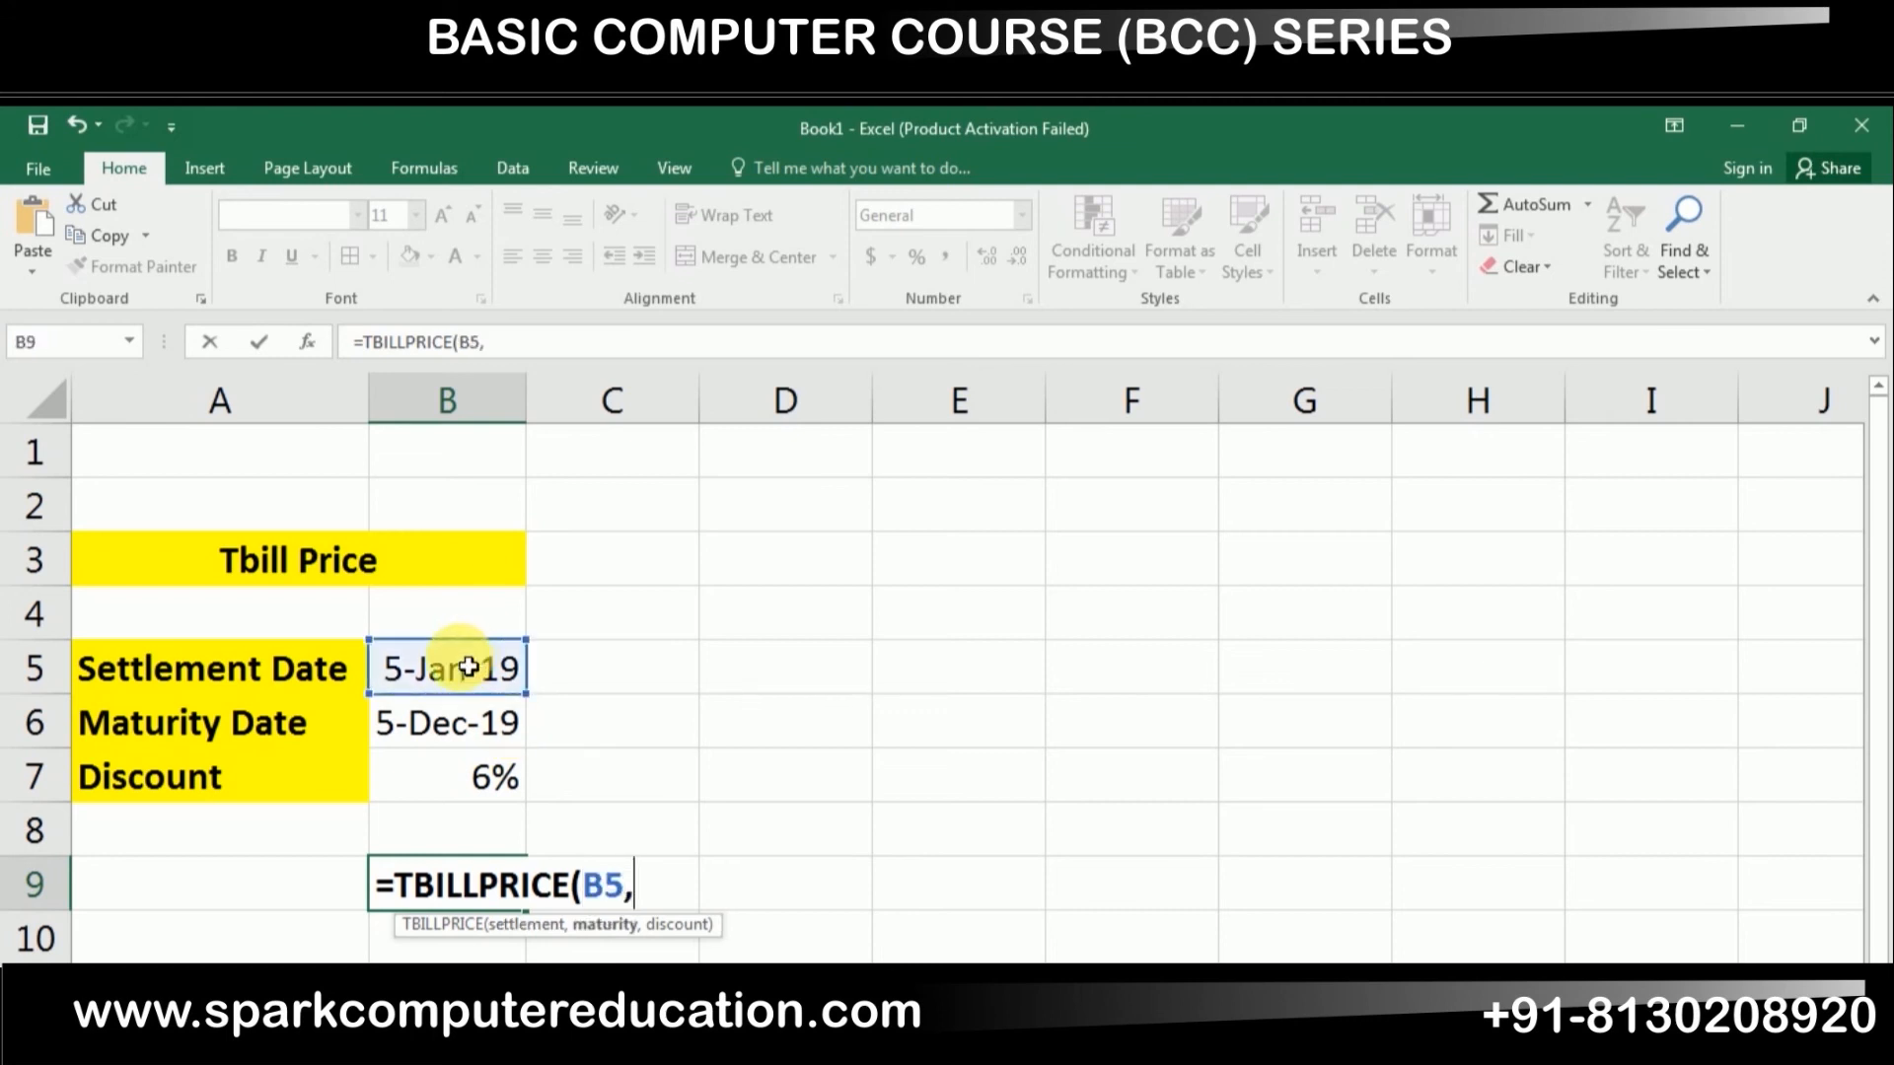
left_click(479, 735)
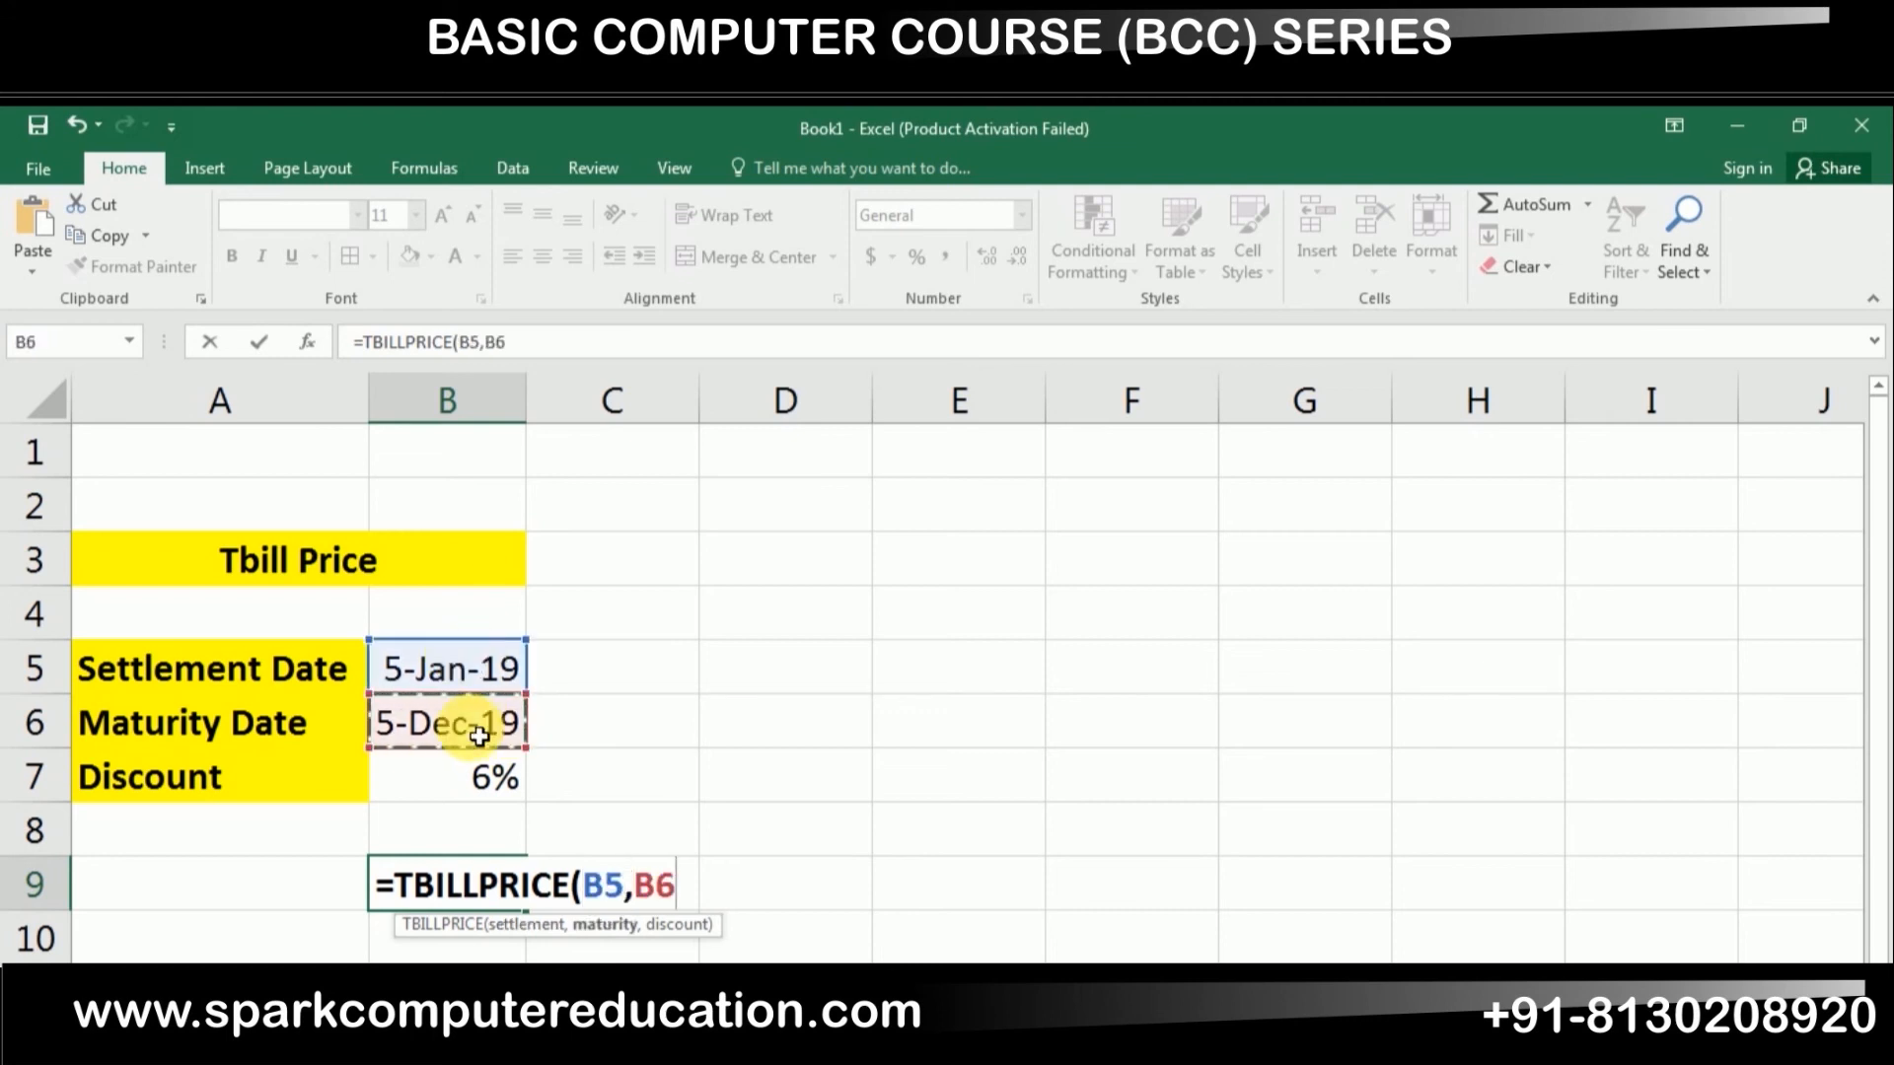
type(",")
left_click(464, 771)
key("Return")
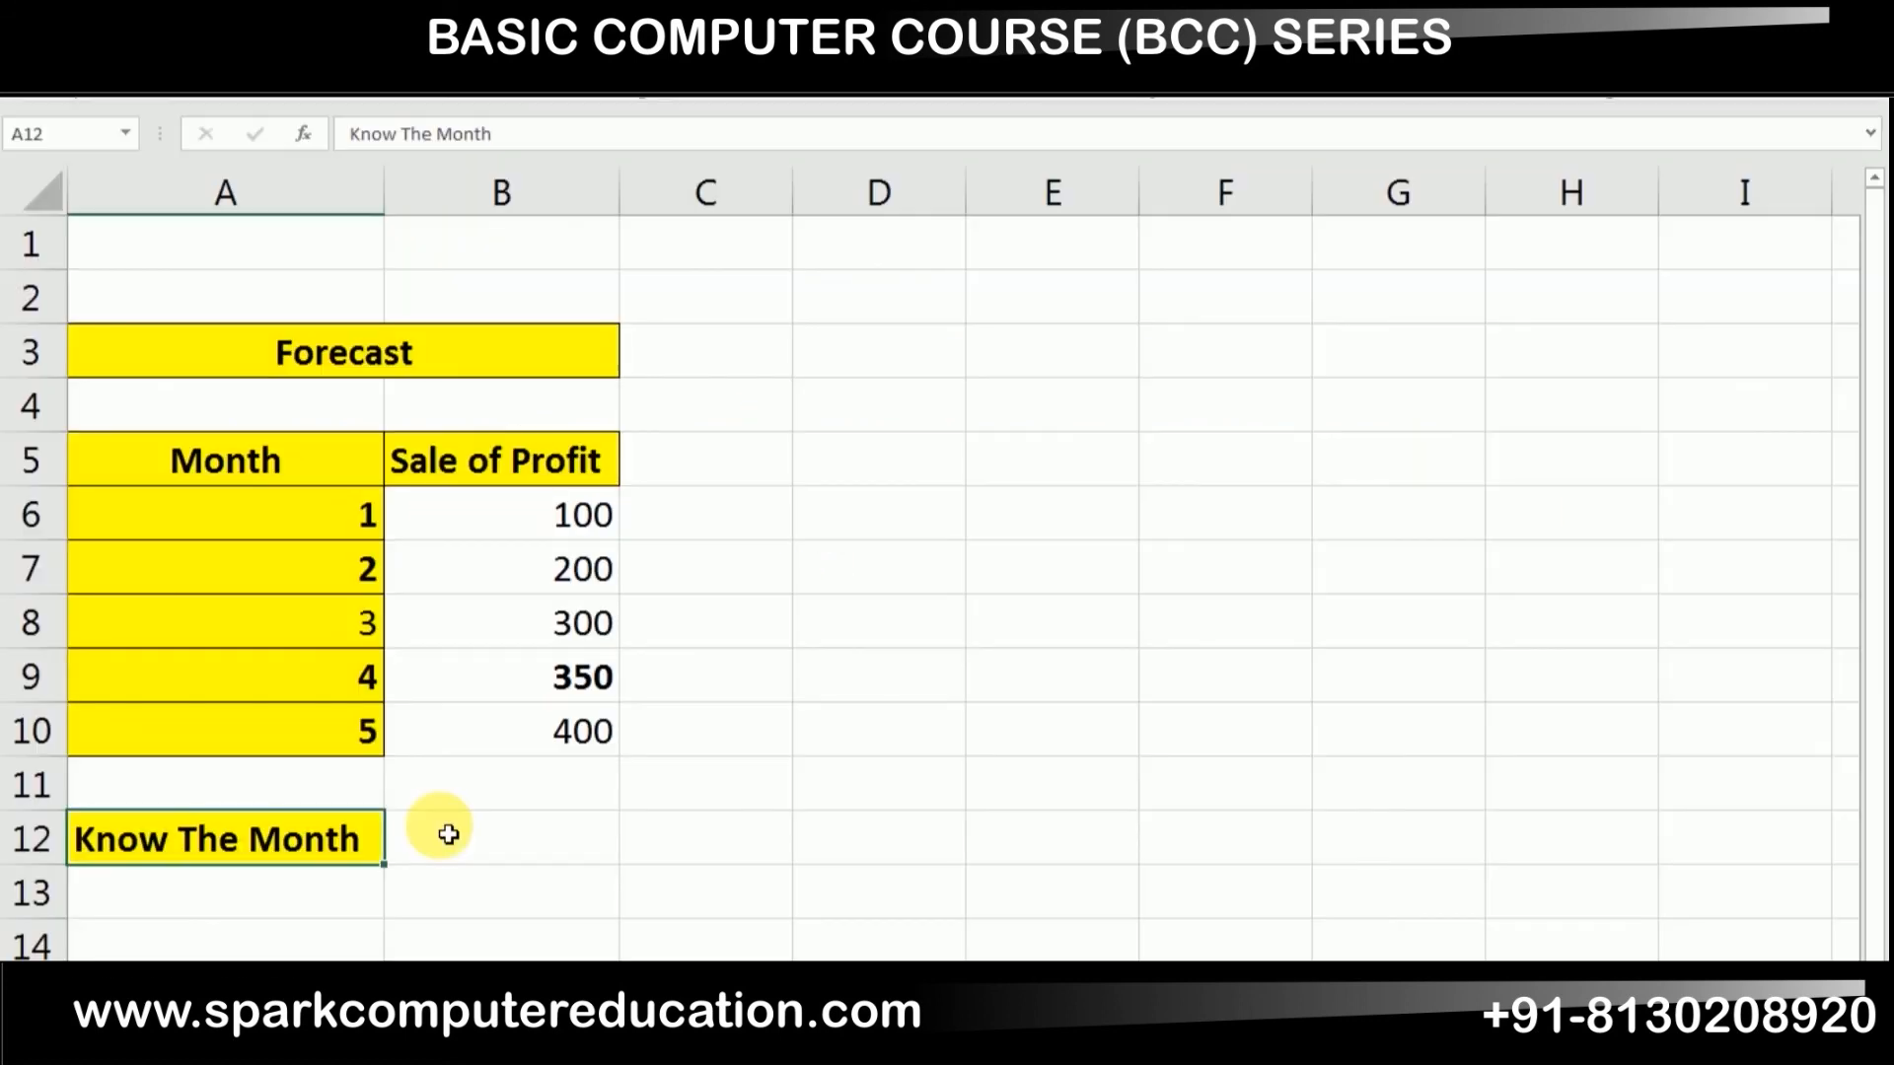
Enter 12 as the Know The Month value in B12 of the Forecast table.
left_click(452, 837)
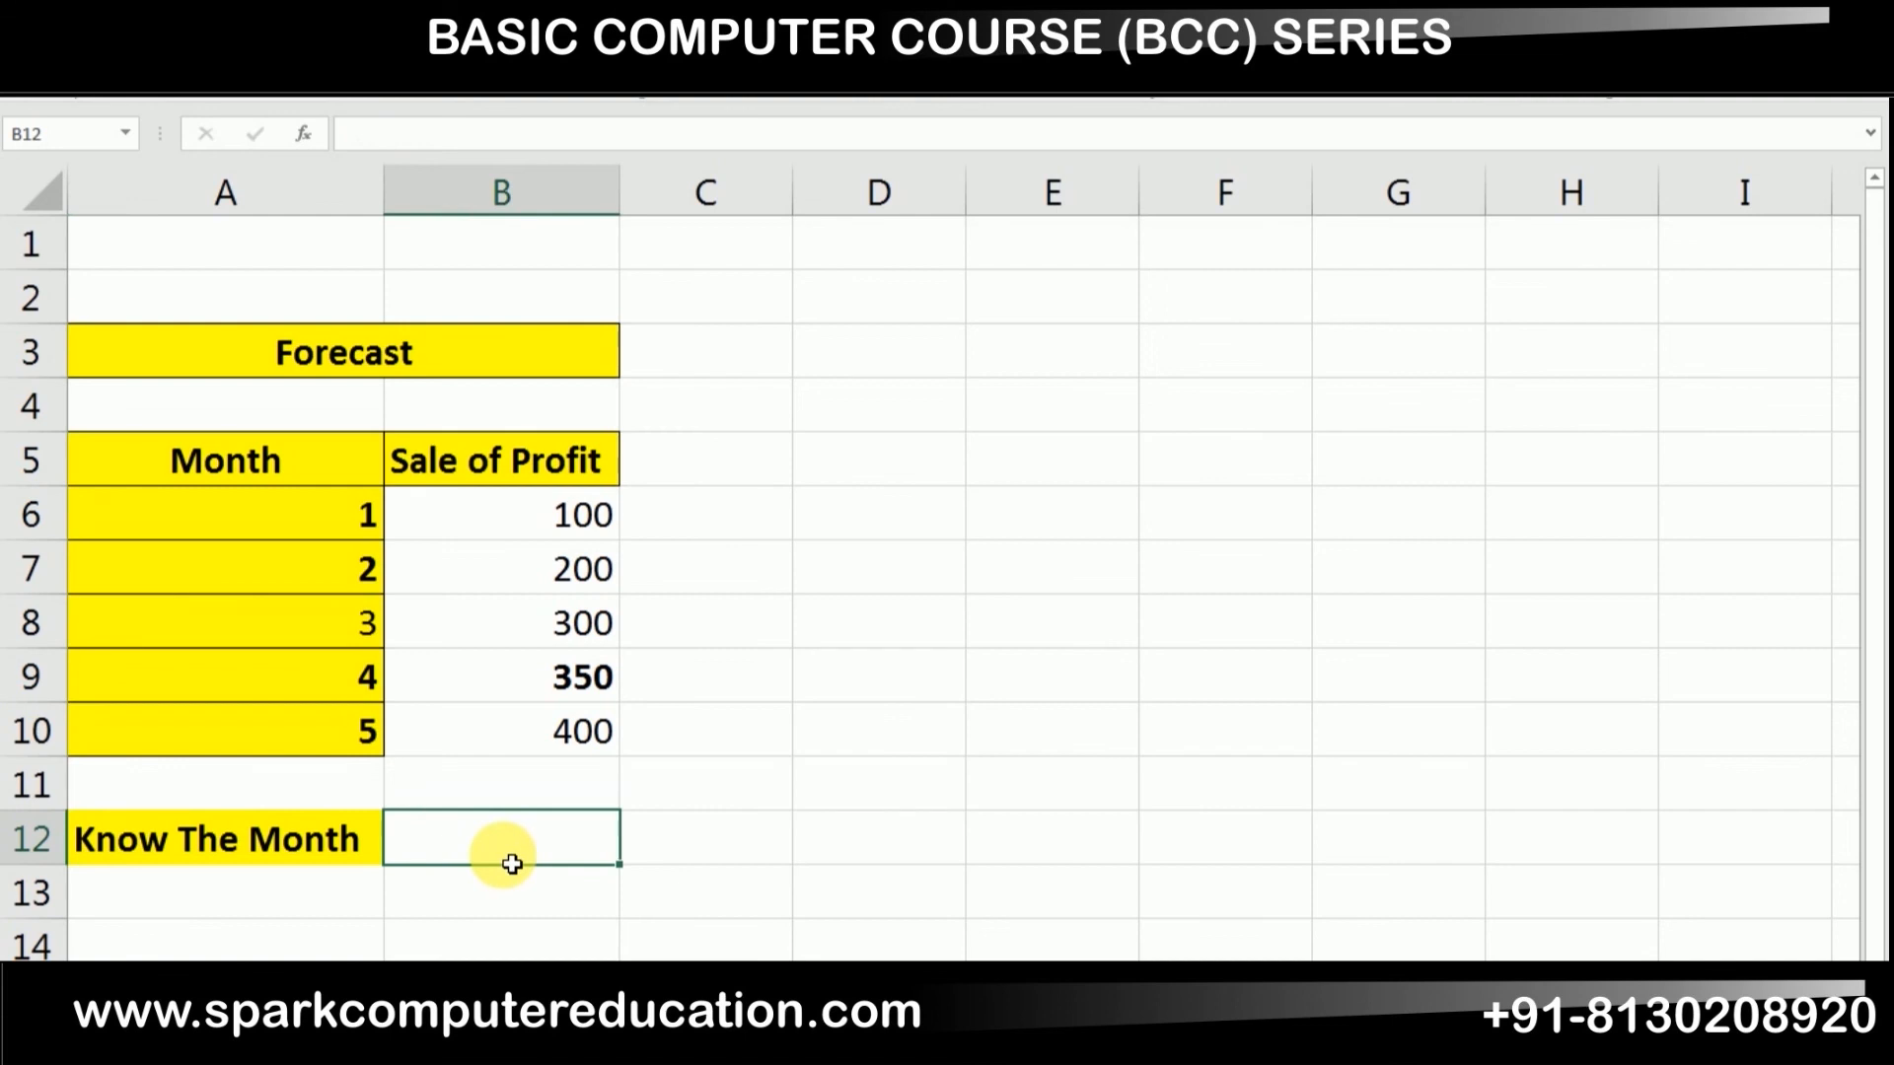
type("12")
key("Return")
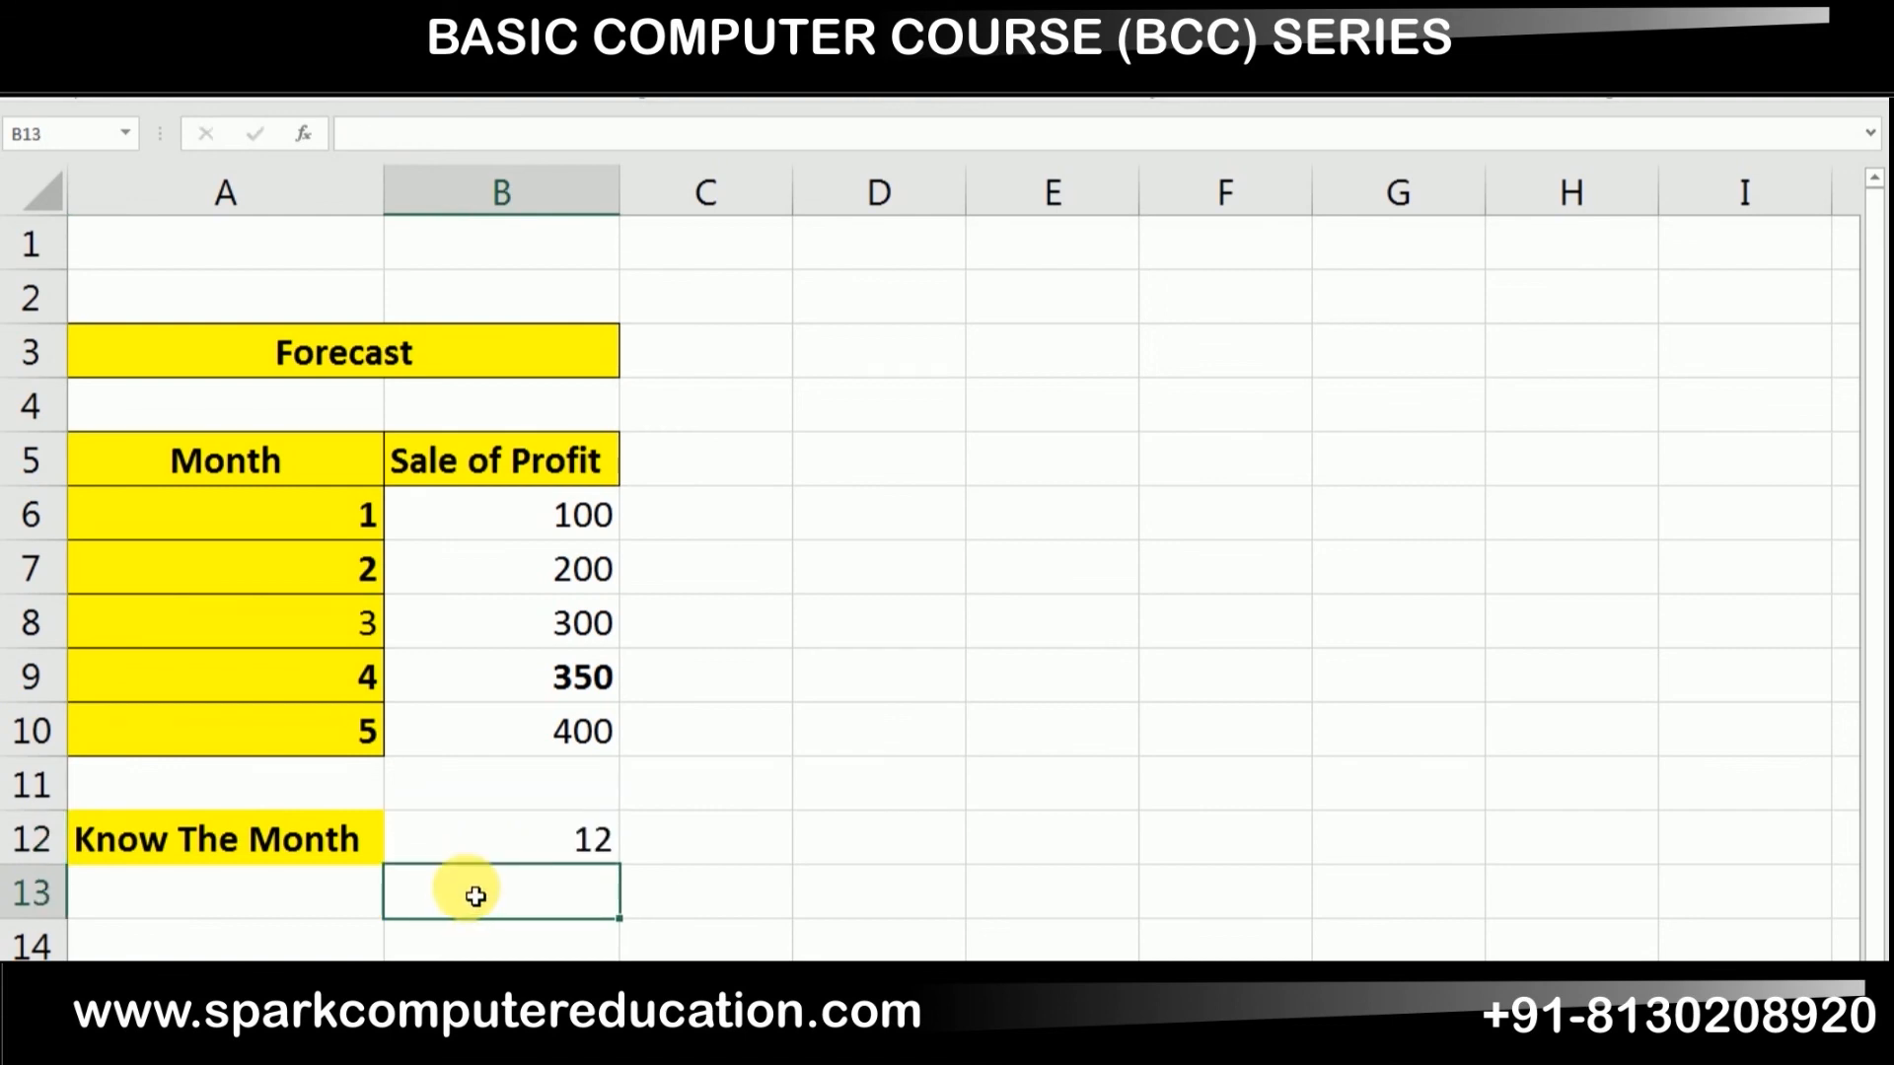
Forecast the month's profit in B13 with =FORECAST(B12,B6:B10,A6:A10), using Sale of Profit as known ys and Month as known xs.
type("=fore")
key("Tab")
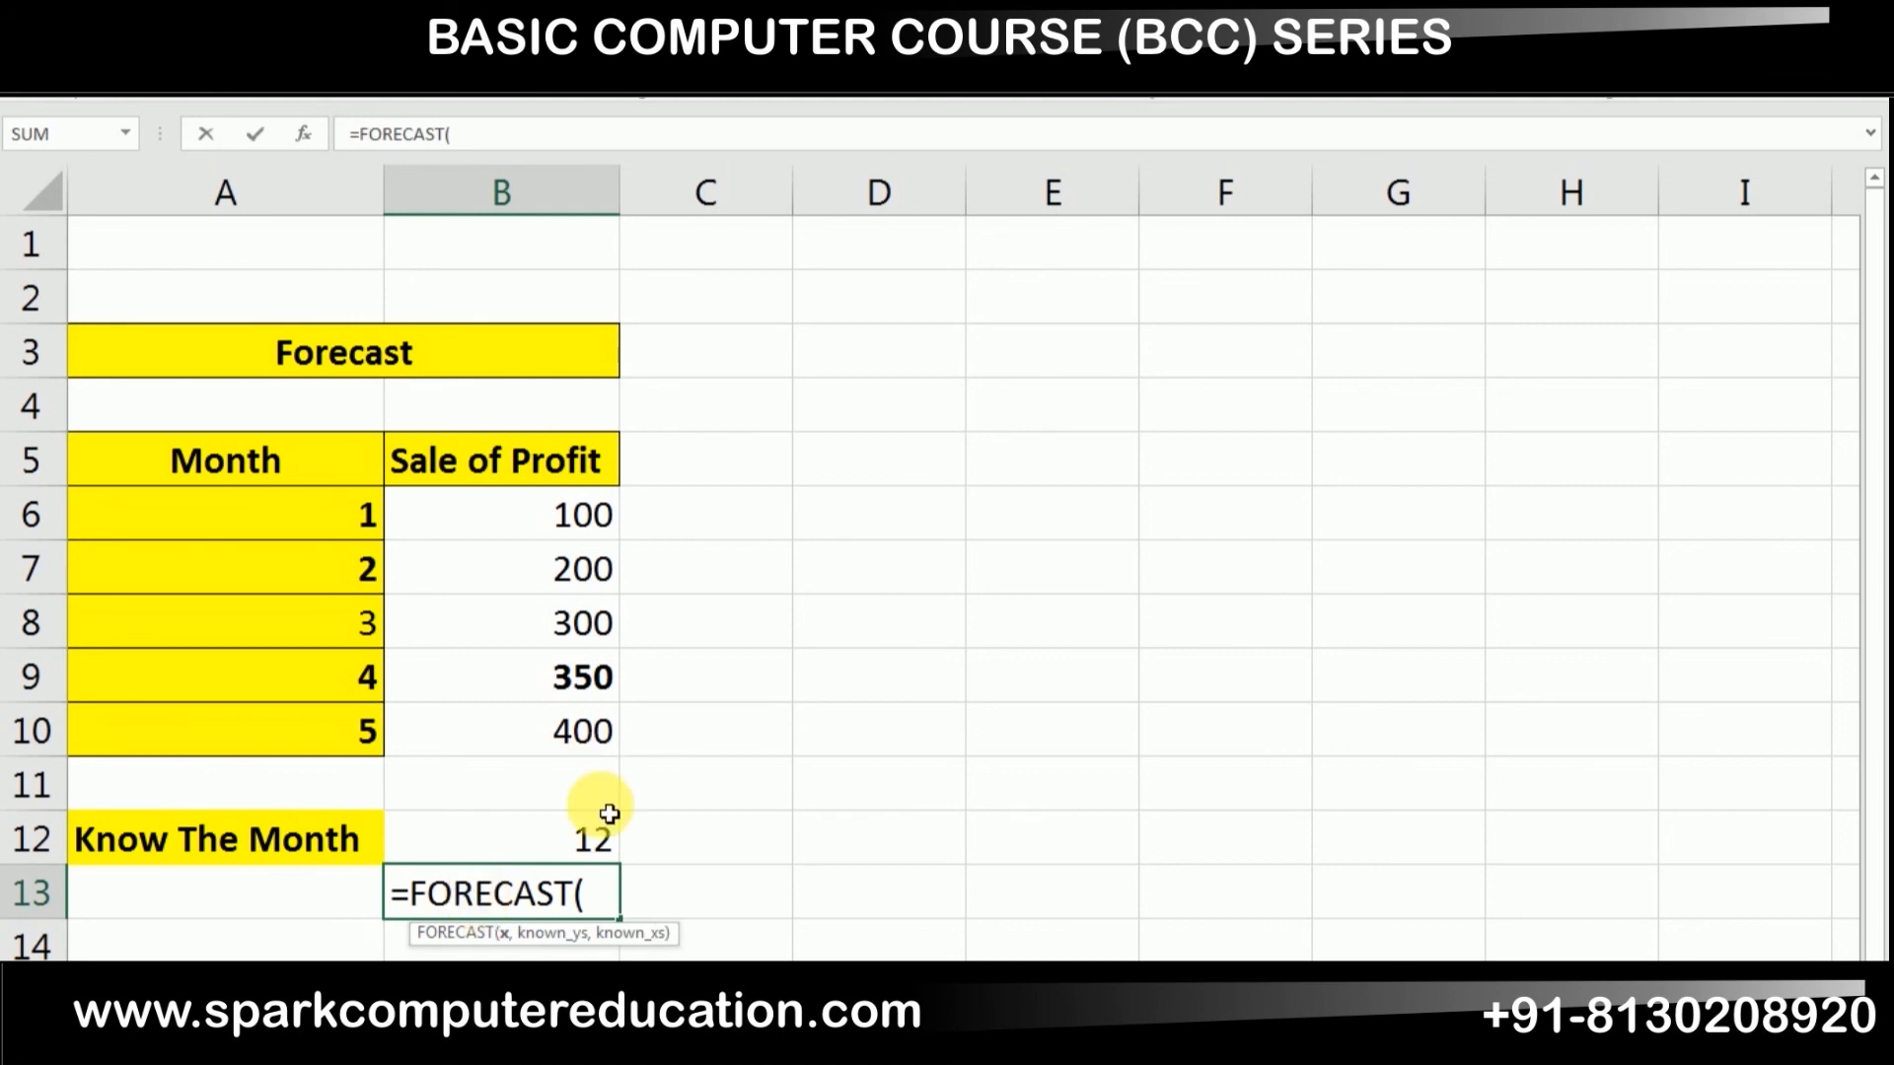
left_click(597, 846)
type(",")
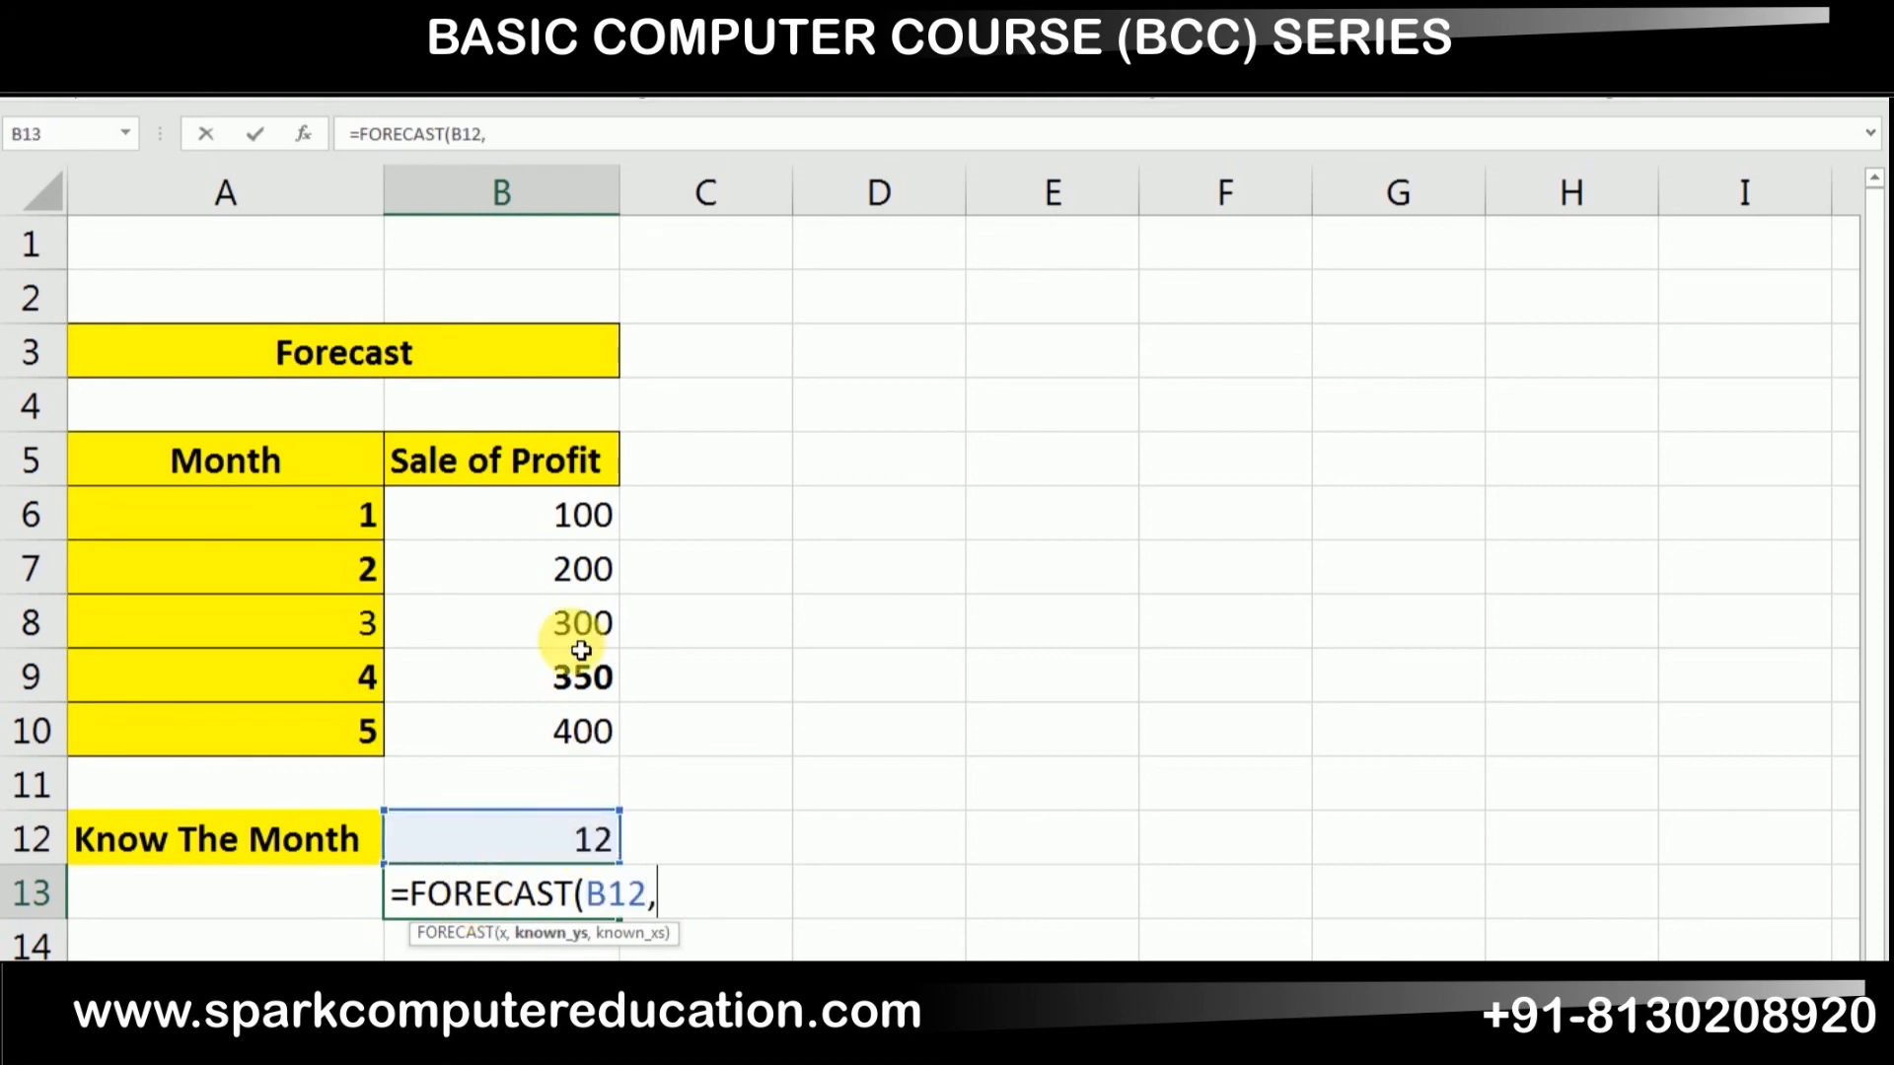
left_click_drag(549, 526, 574, 750)
type(",")
left_click_drag(326, 514, 329, 754)
type(")")
key("Return")
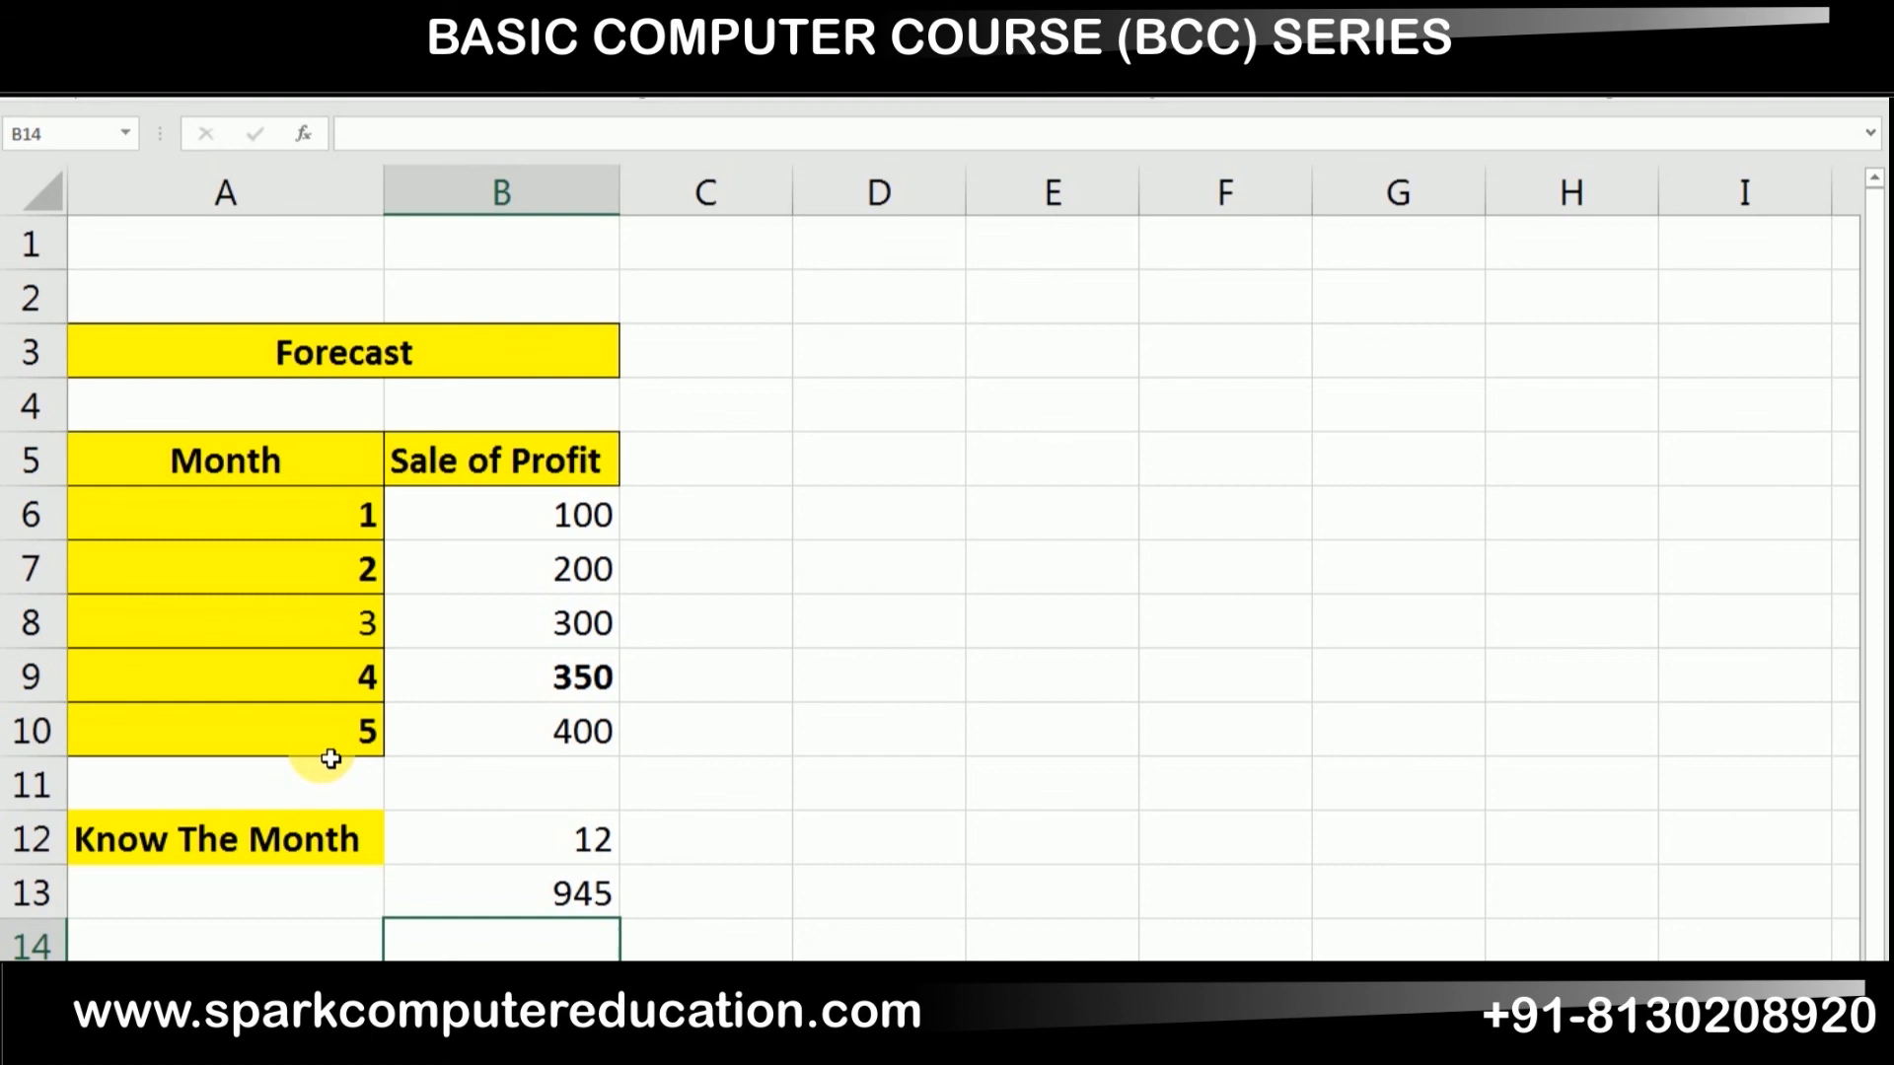
Change the Sale of Profit for month 1 in B6 to 500.
left_click(513, 514)
type("500")
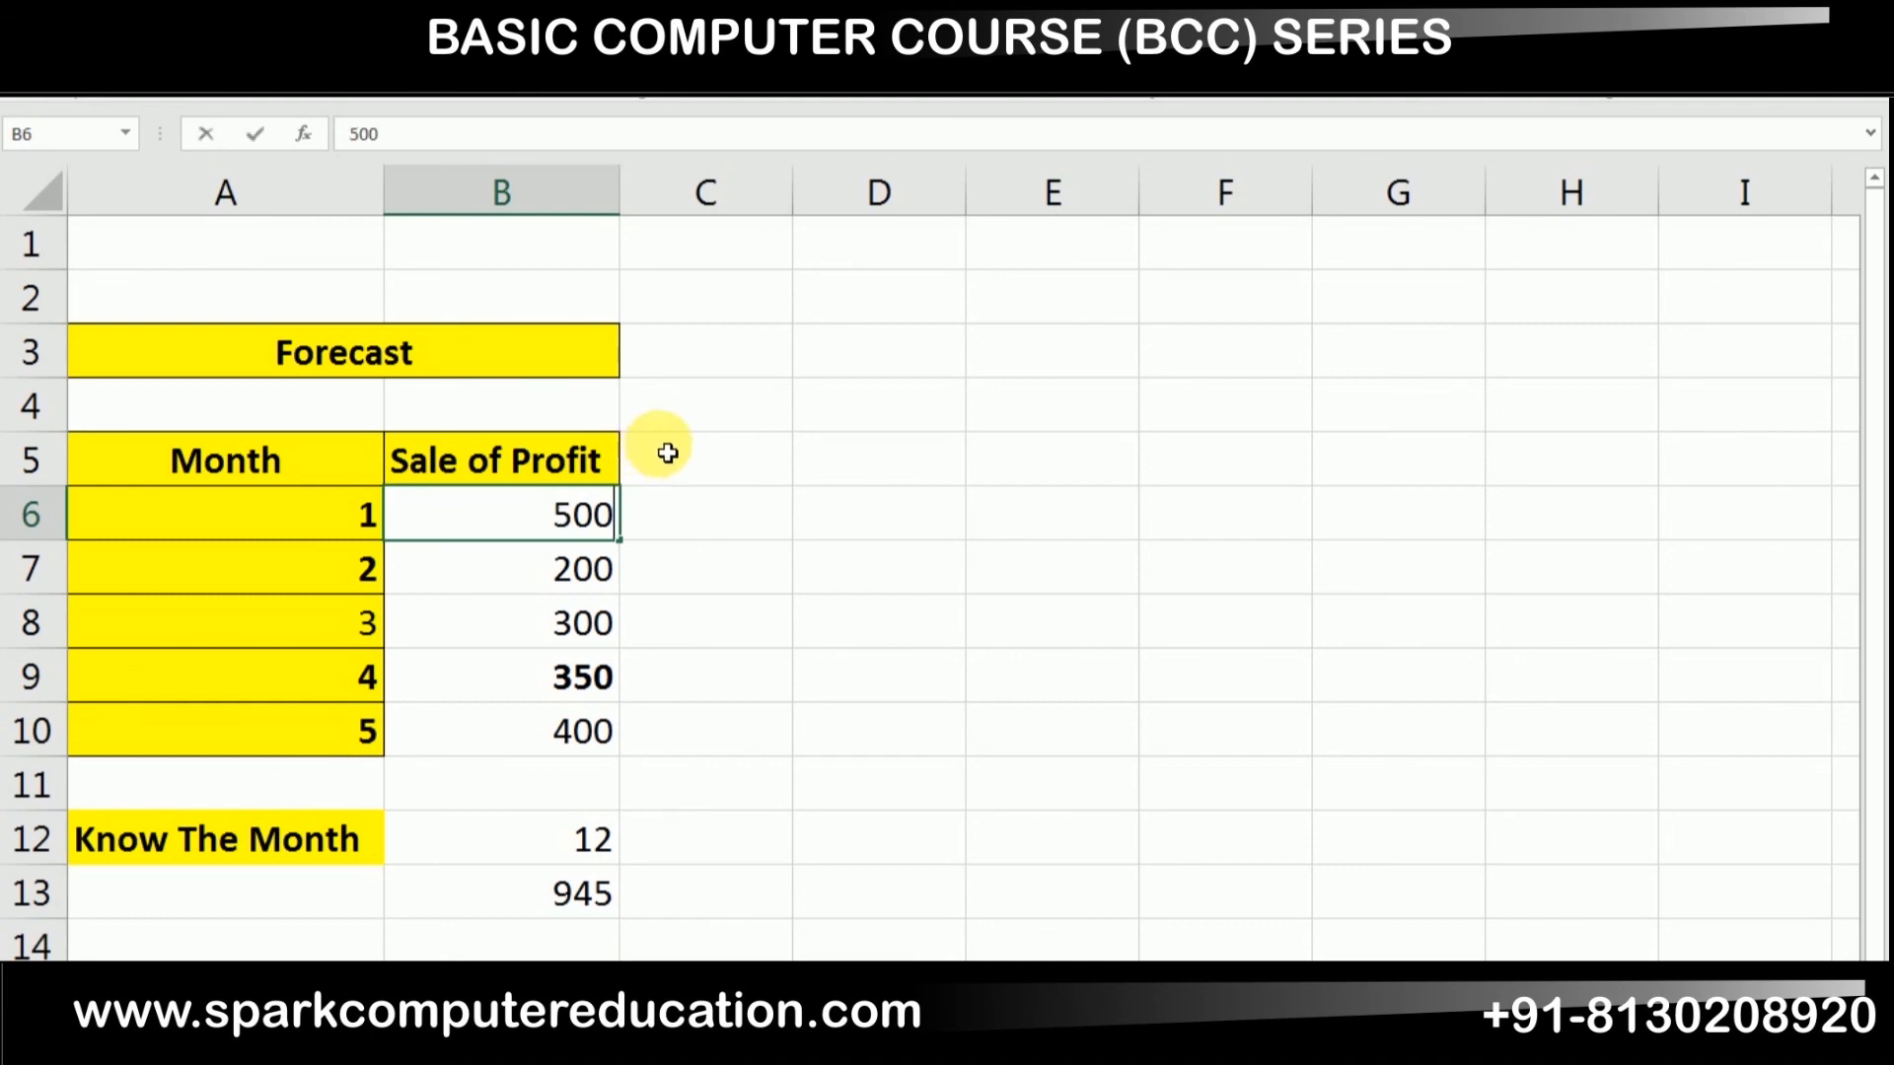
key("Return")
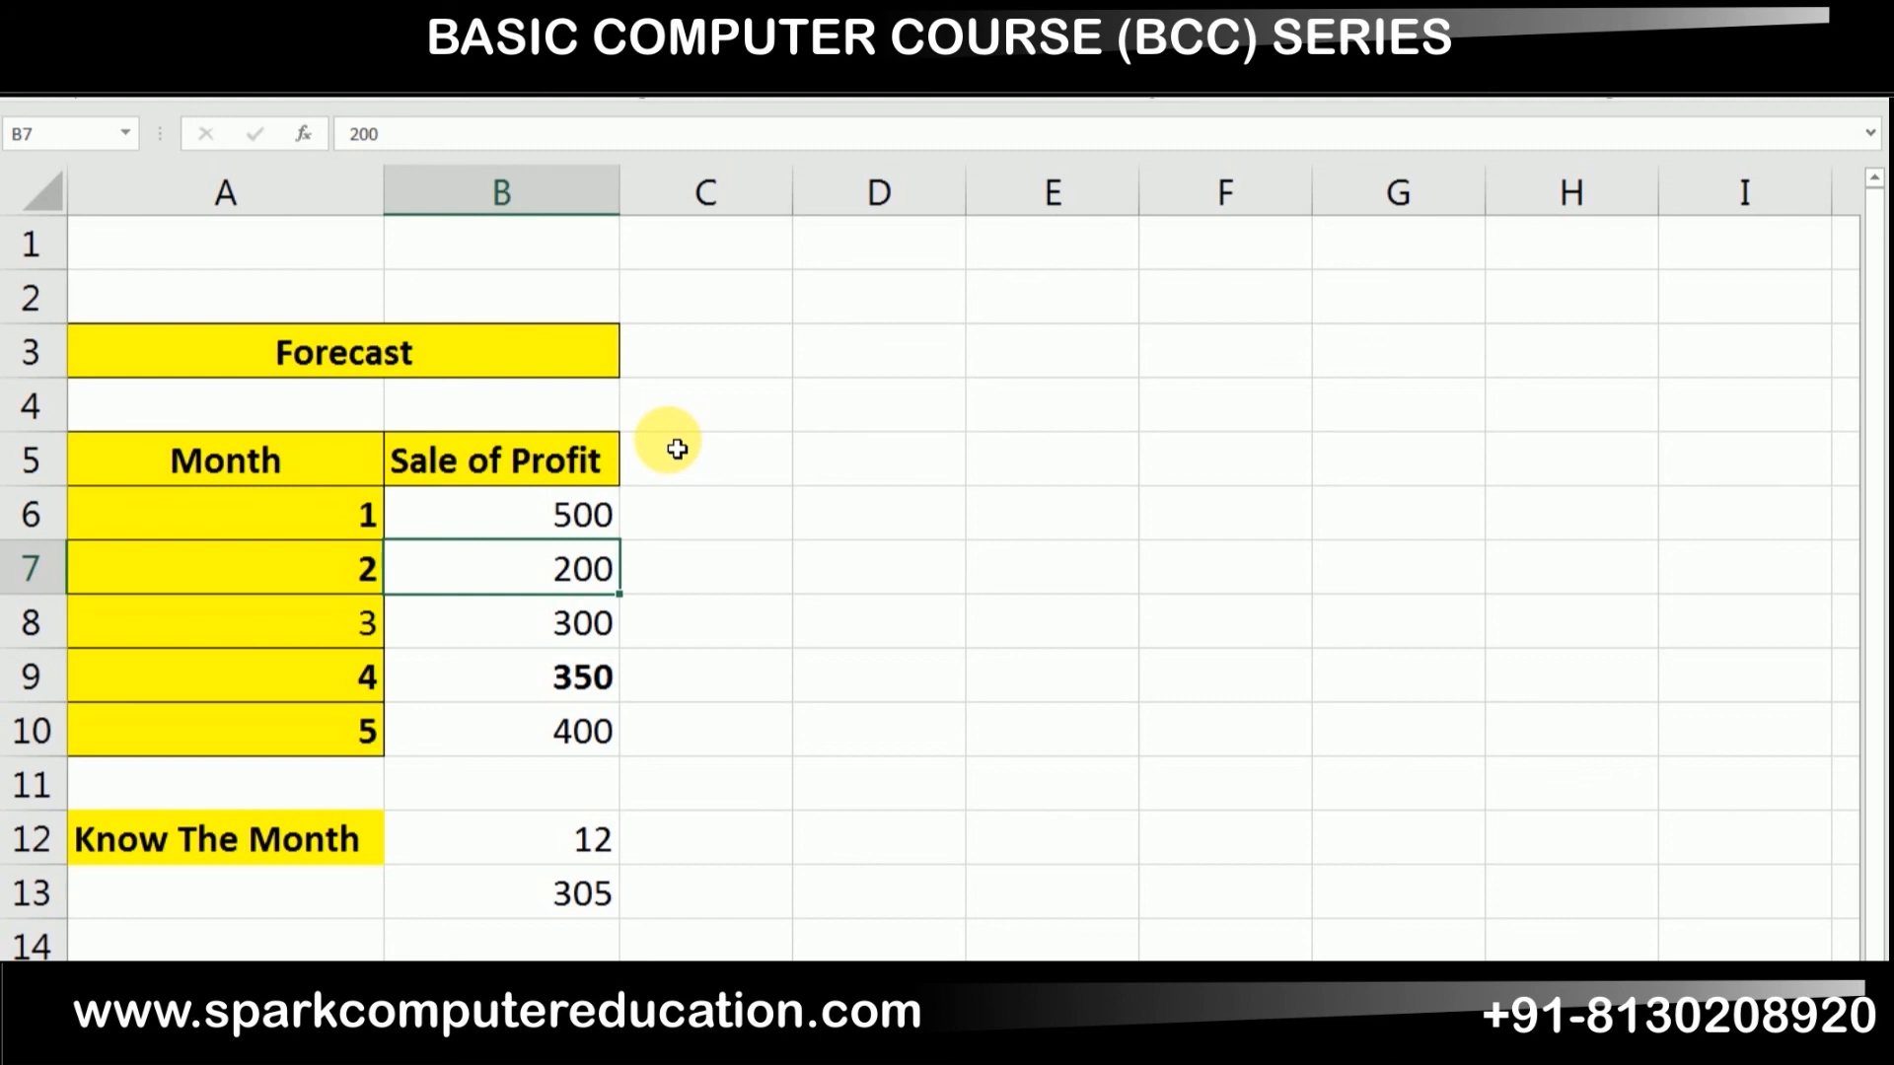
Set the Sale of Profit for month 1 in B6 back to 100.
key("Up")
type("100")
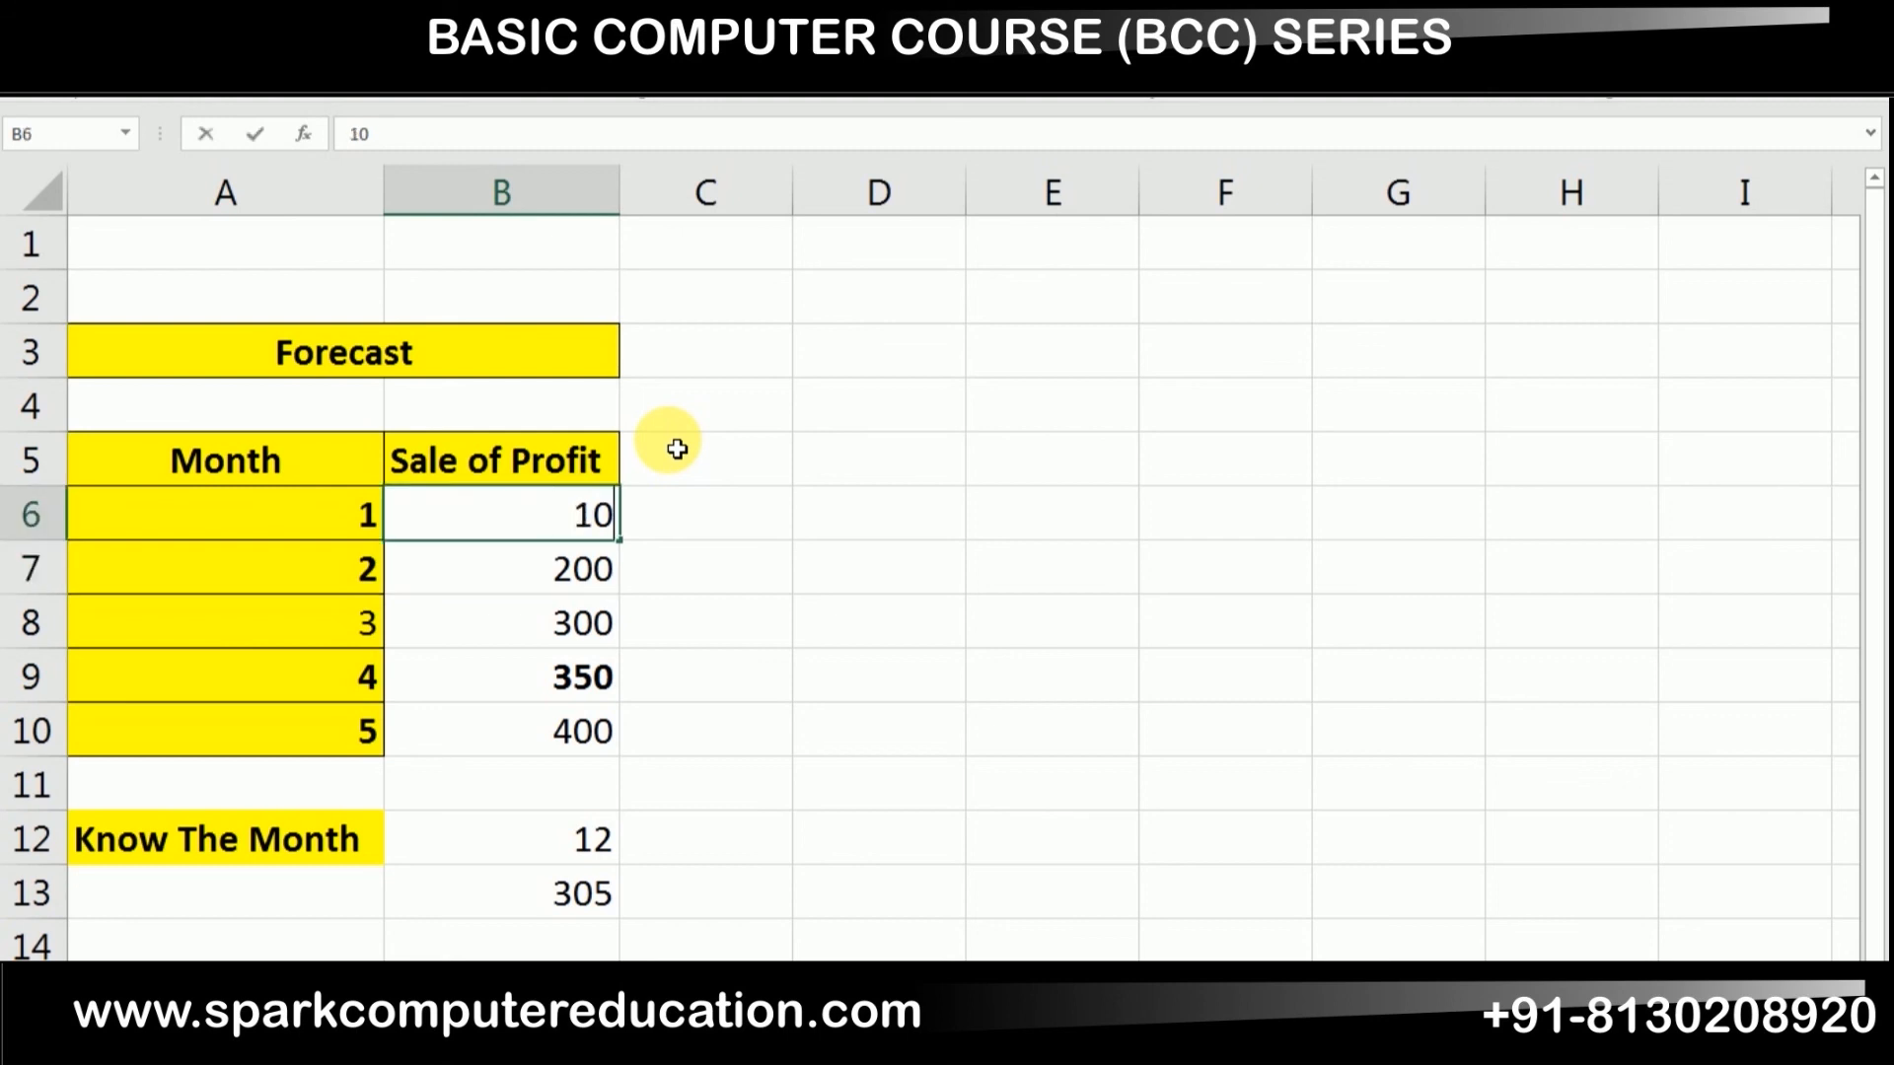
key("Return")
Change the Sale of Profit for month 3 in B8 to 600.
key("Down")
key("Down")
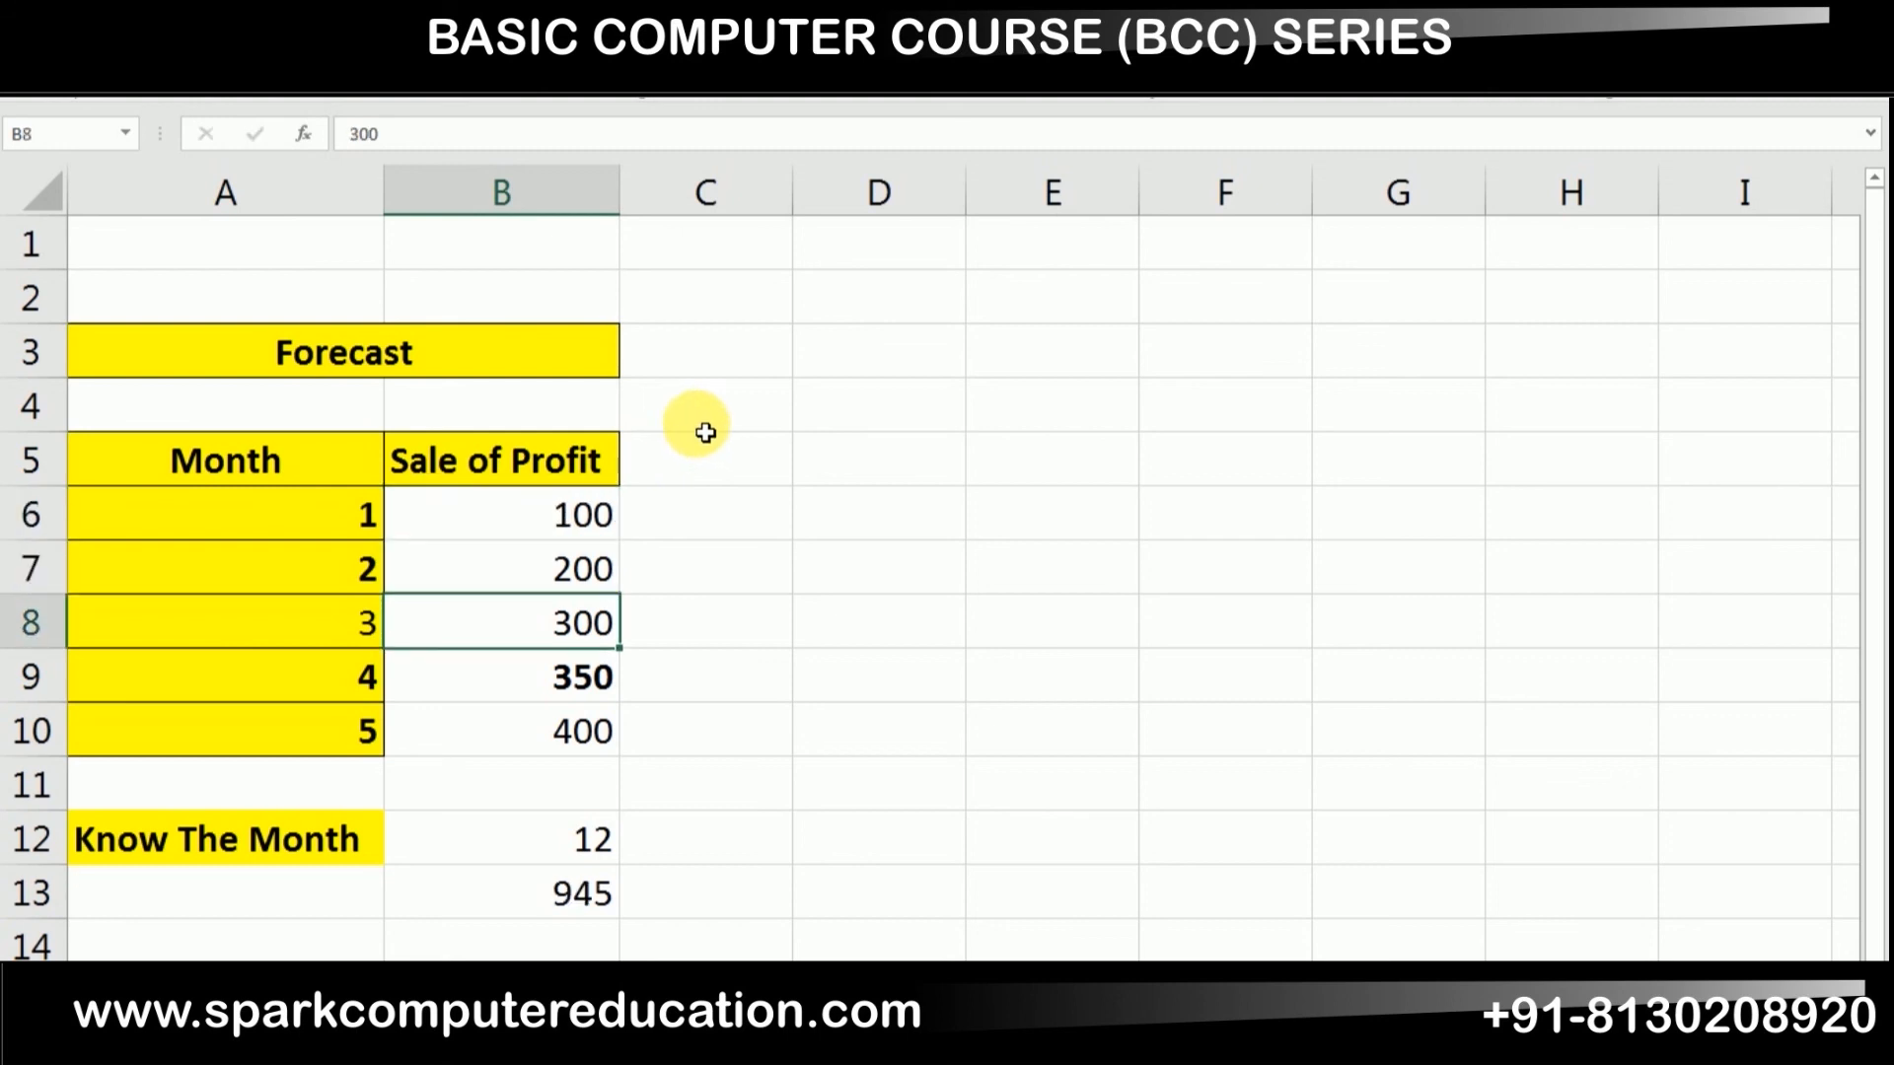
key("Up")
type("600")
key("Return")
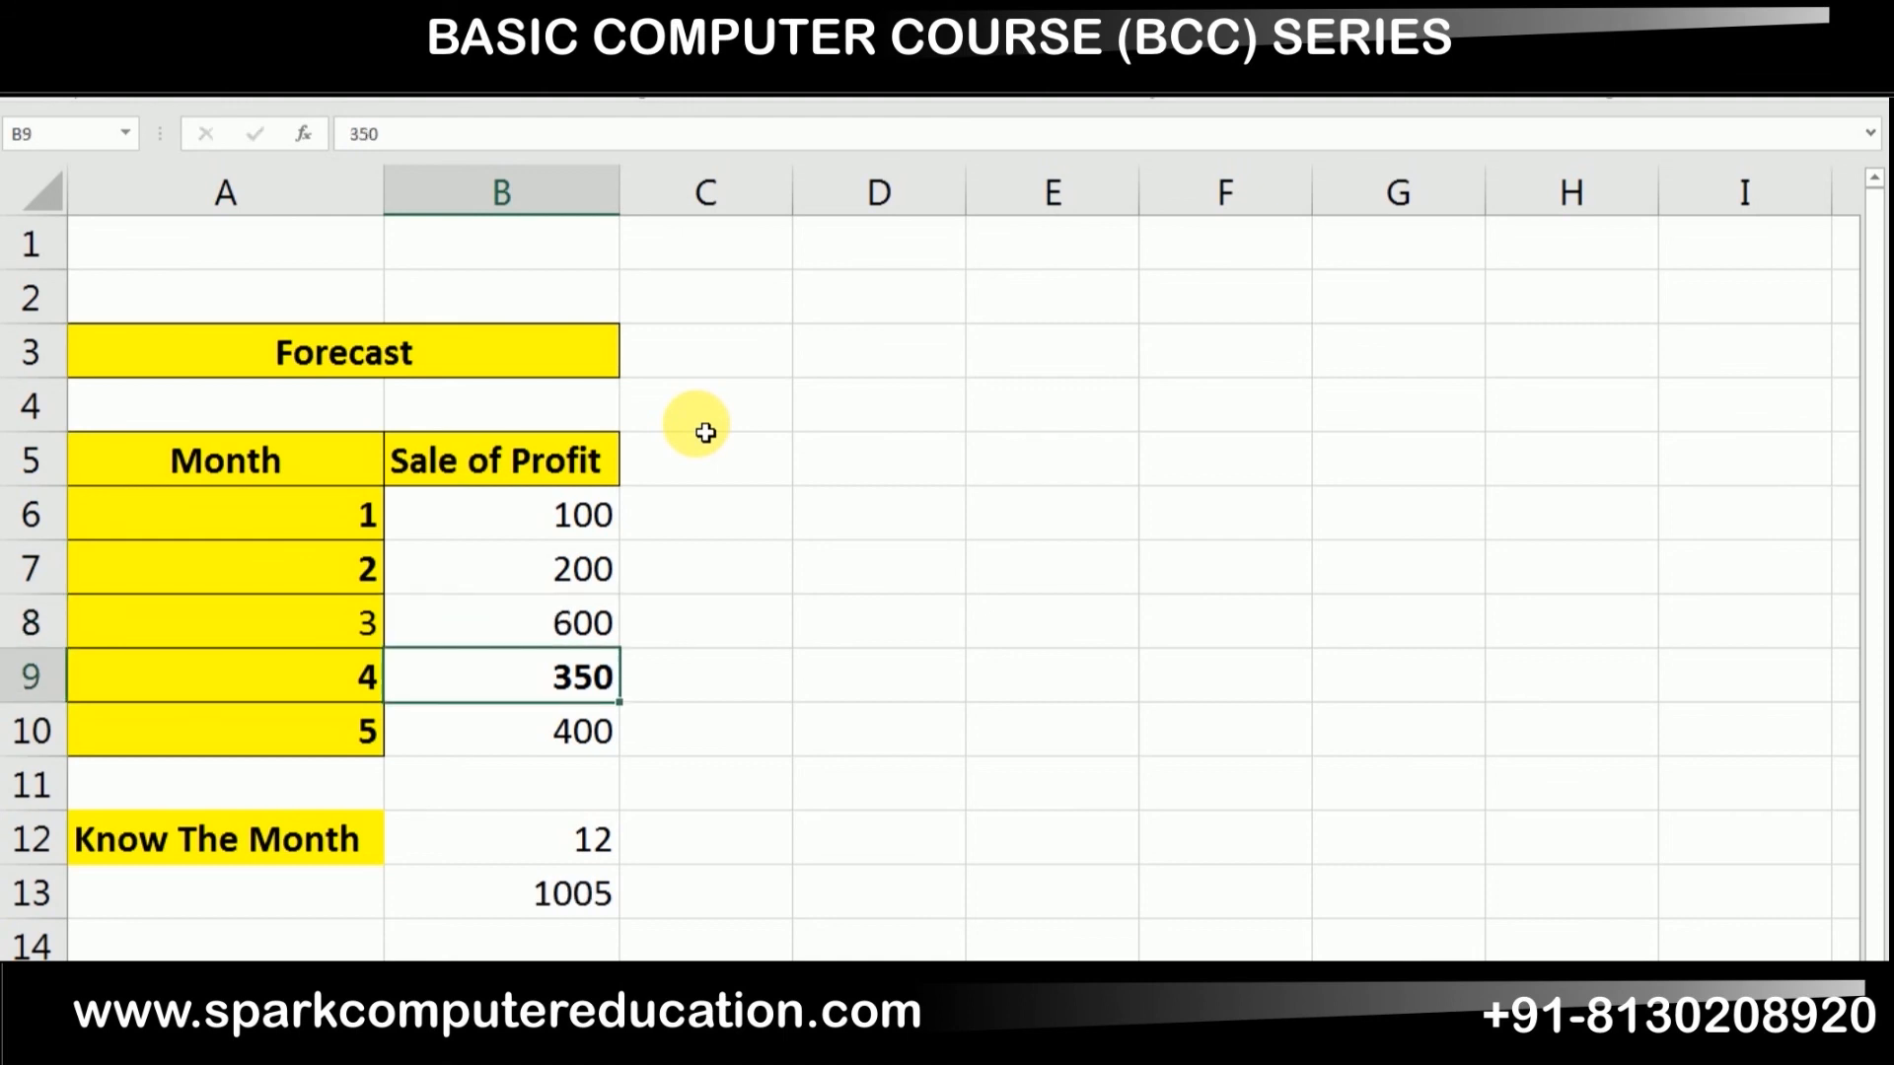
key("Down")
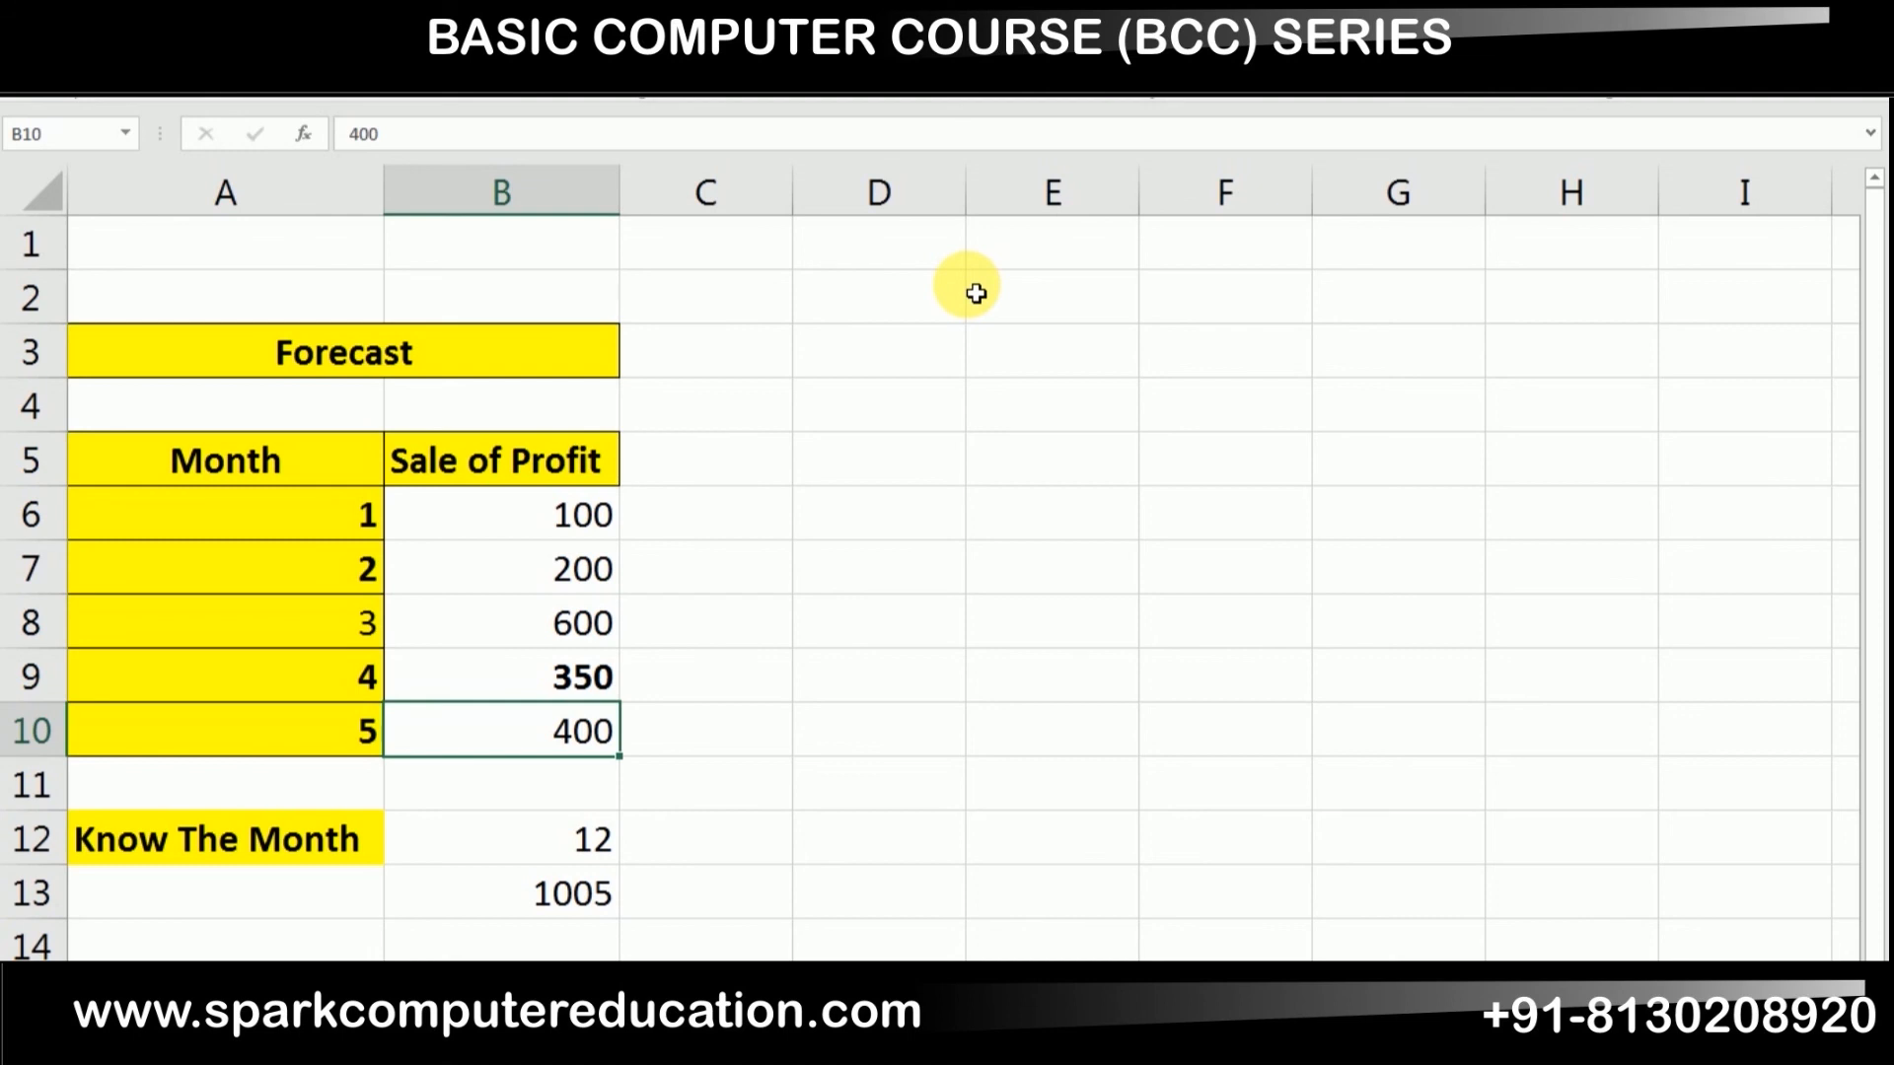